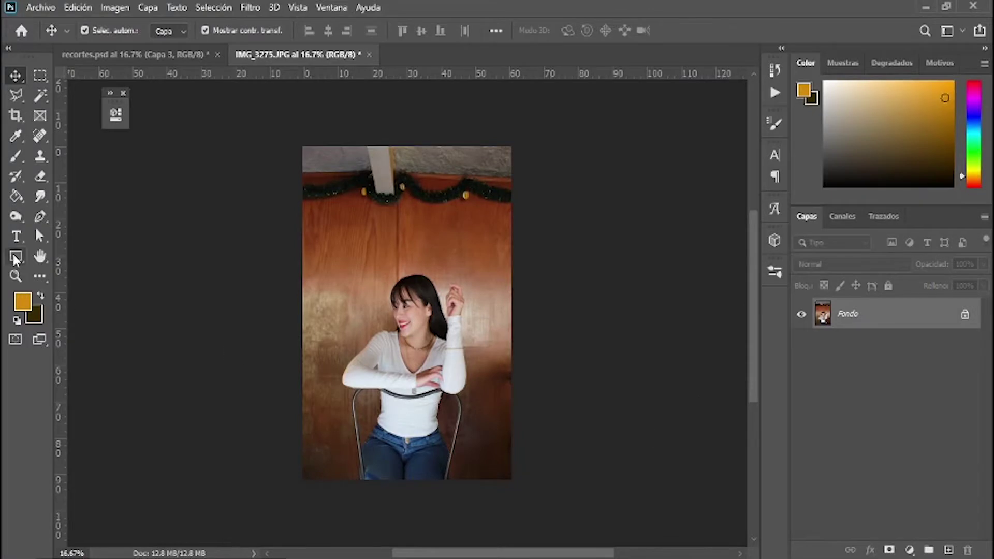
Step: Zoom in on the IMG_3275.JPG photo of the smiling woman seated on a chair
{"action": "left_click", "coordinate": [40, 256]}
{"action": "scroll", "coordinate": [146, 309], "scroll_direction": "up", "scroll_amount": 2}
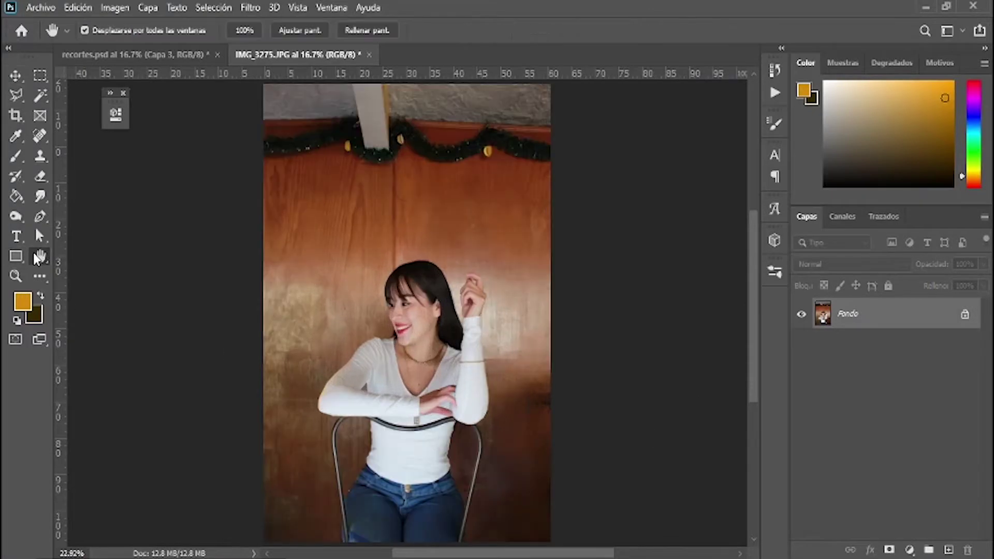
Step: Trace the woman from her hair down to her jeans with the Magnetic Lasso into a closed selection
{"action": "key", "text": "l"}
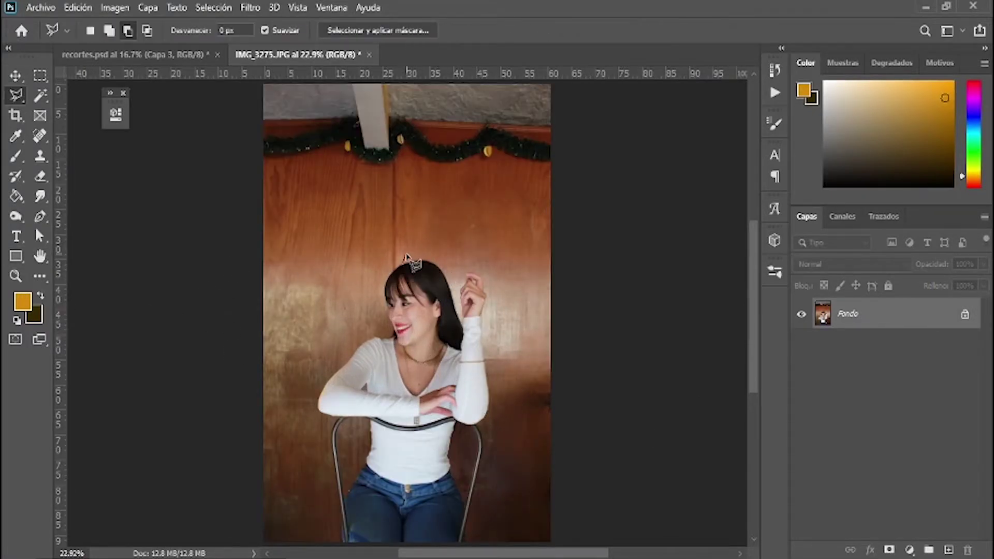
{"action": "right_click", "coordinate": [18, 92]}
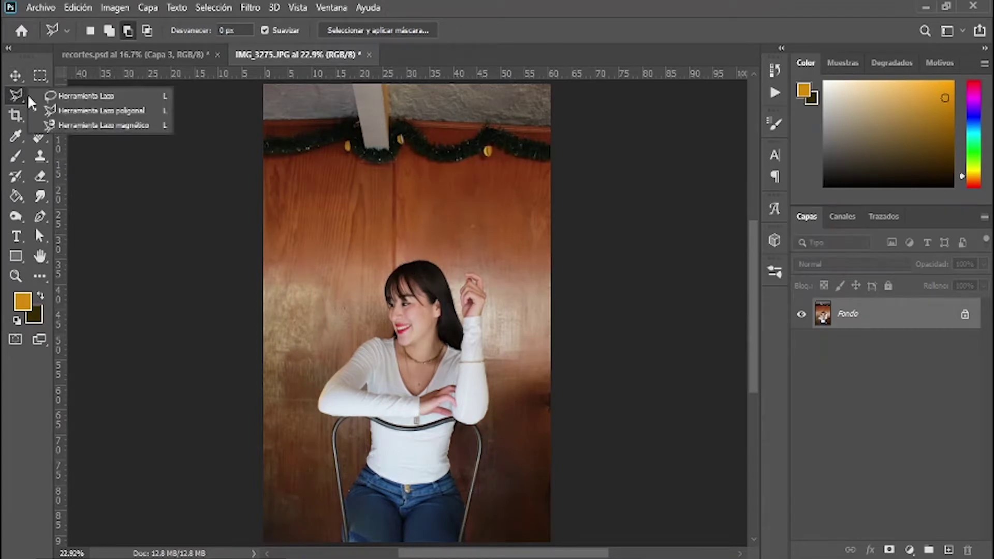
{"action": "left_click", "coordinate": [70, 126]}
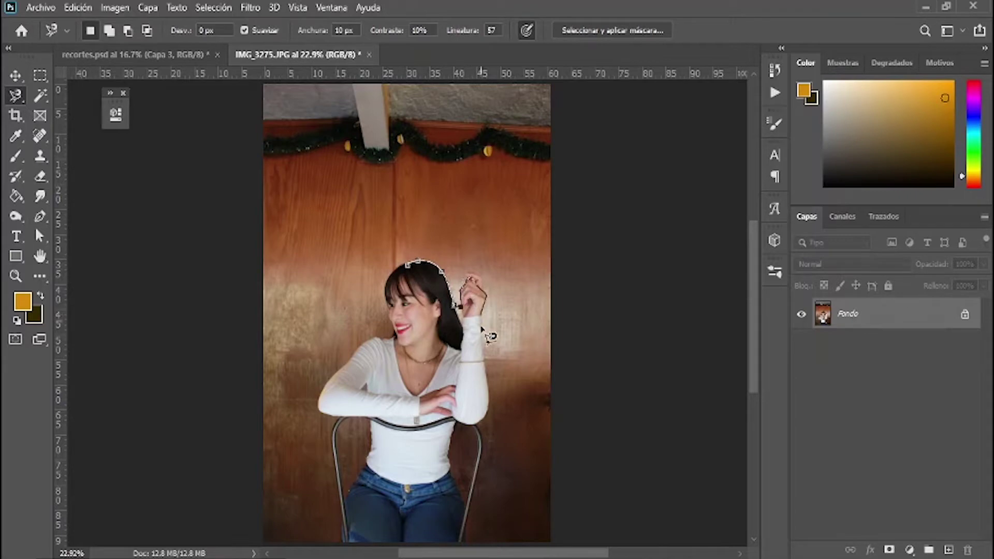
{"action": "scroll", "coordinate": [445, 497], "scroll_direction": "down", "scroll_amount": 1}
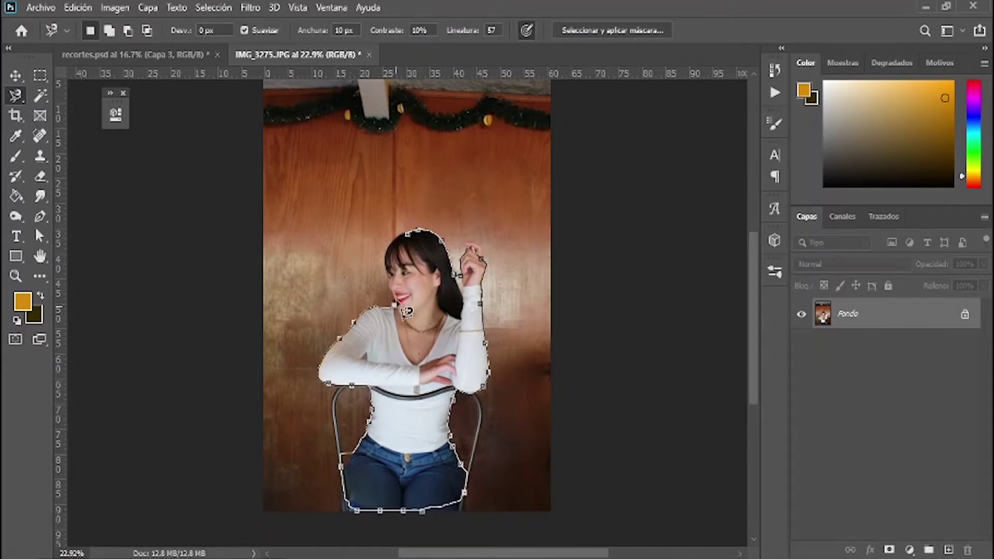
{"action": "left_click", "coordinate": [413, 247]}
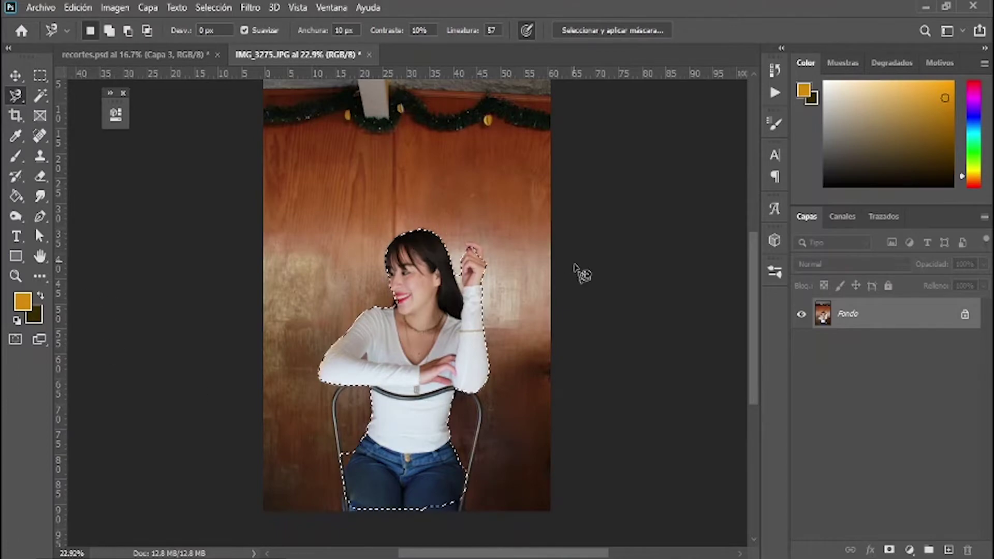
Step: Refine the woman's selection in Select and Mask and check it in Quick Mask
{"action": "left_click", "coordinate": [590, 30]}
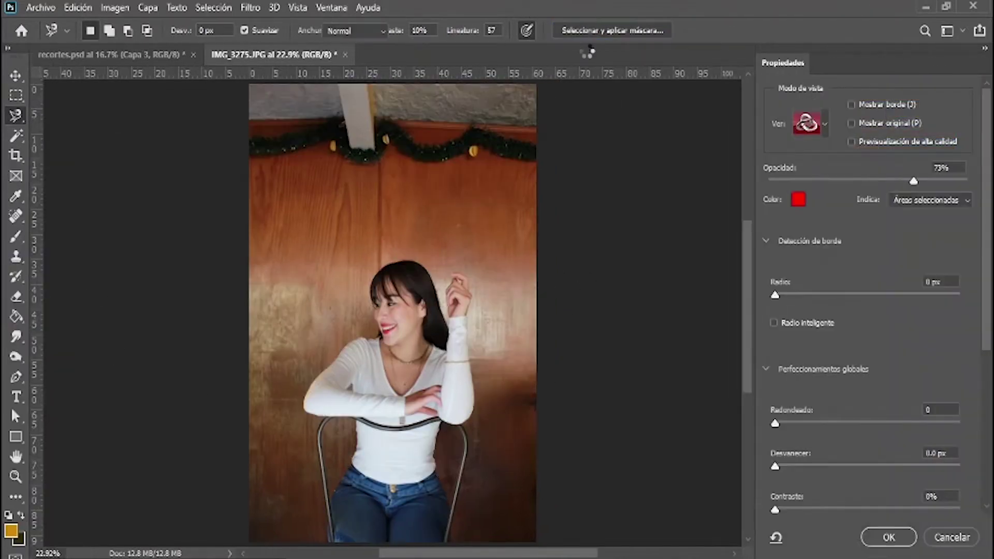
{"action": "scroll", "coordinate": [425, 281], "scroll_direction": "down", "scroll_amount": 1}
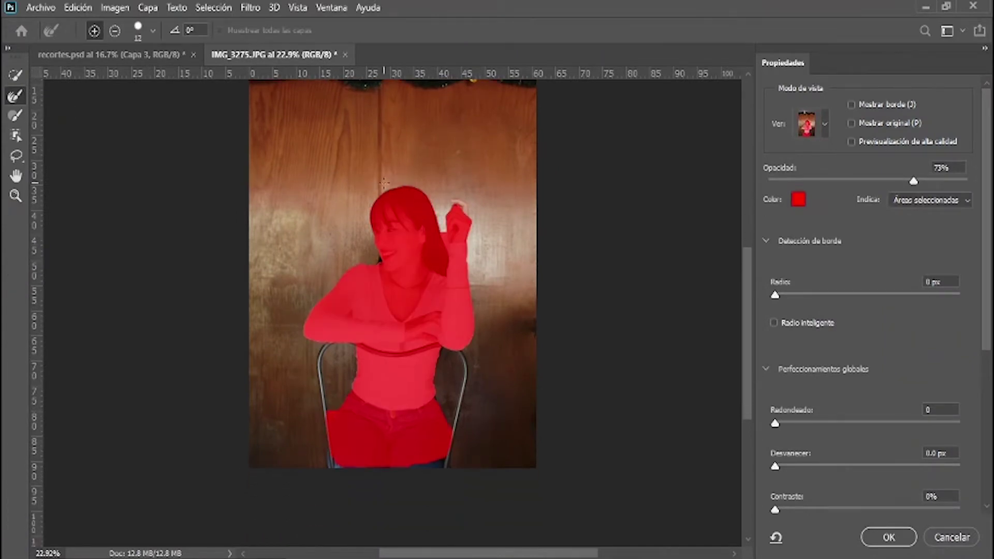
{"action": "left_click", "coordinate": [884, 538]}
{"action": "left_click", "coordinate": [15, 338]}
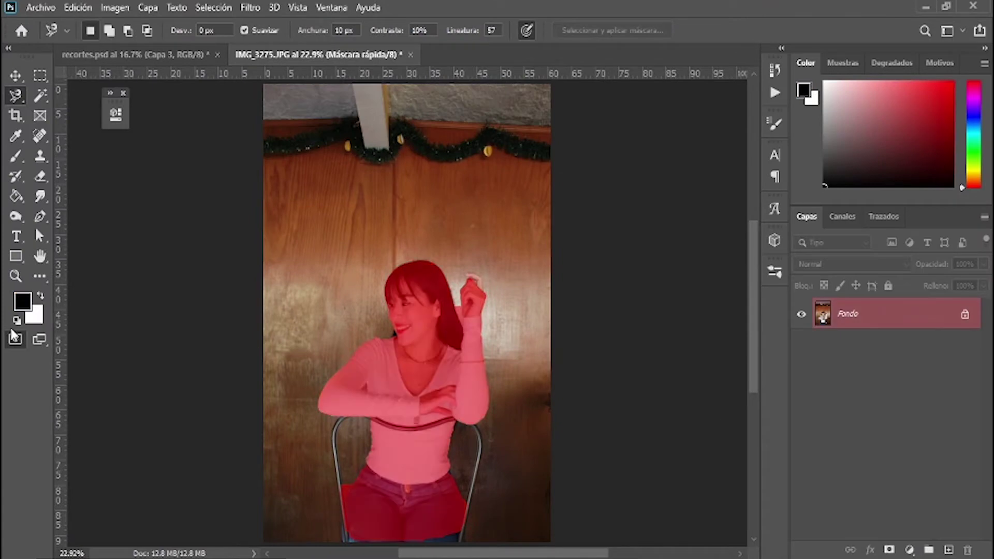
{"action": "left_click", "coordinate": [15, 339]}
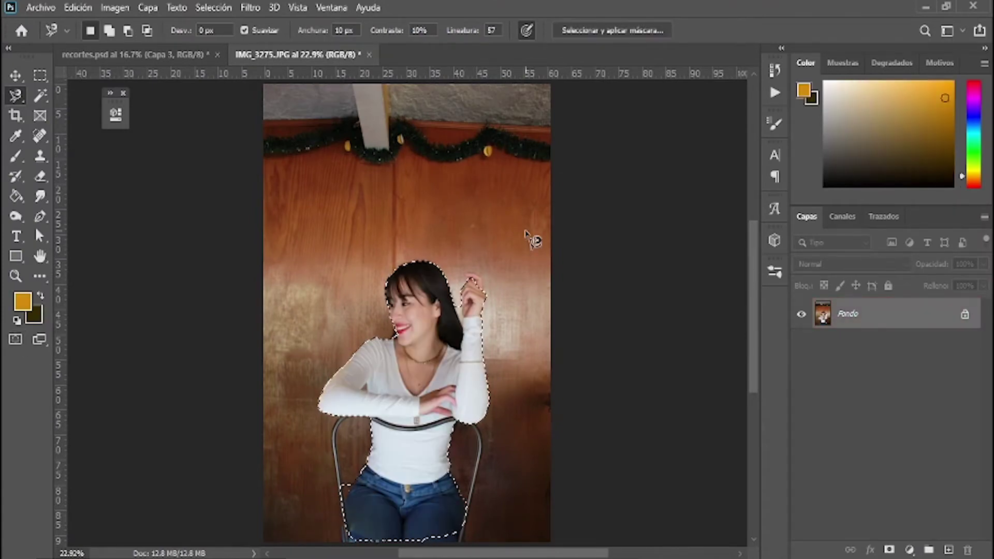
Step: Copy the woman onto Capa 1, hide the Fondo photo and switch to recortes.psd
{"action": "key", "text": "v"}
{"action": "key", "text": "ctrl+j"}
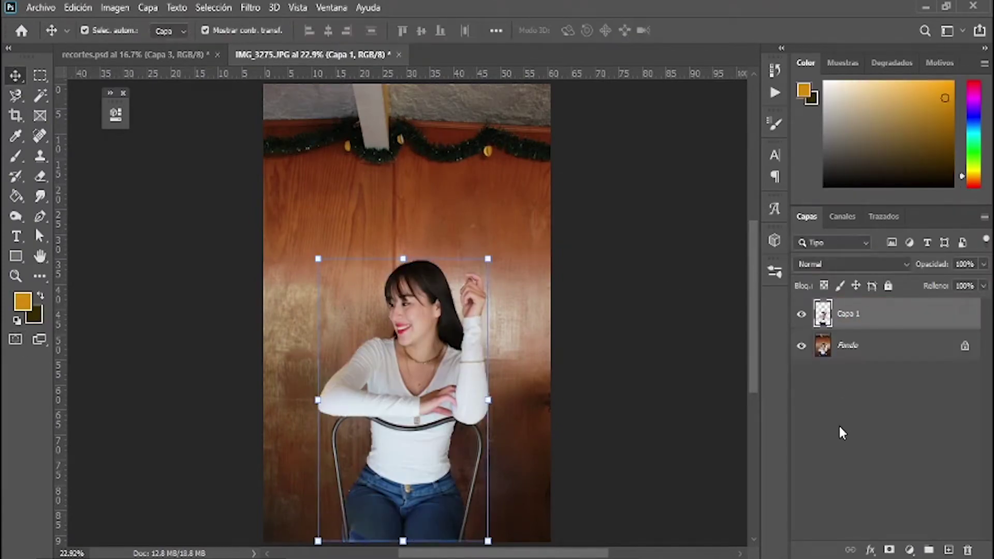
{"action": "left_click", "coordinate": [802, 347]}
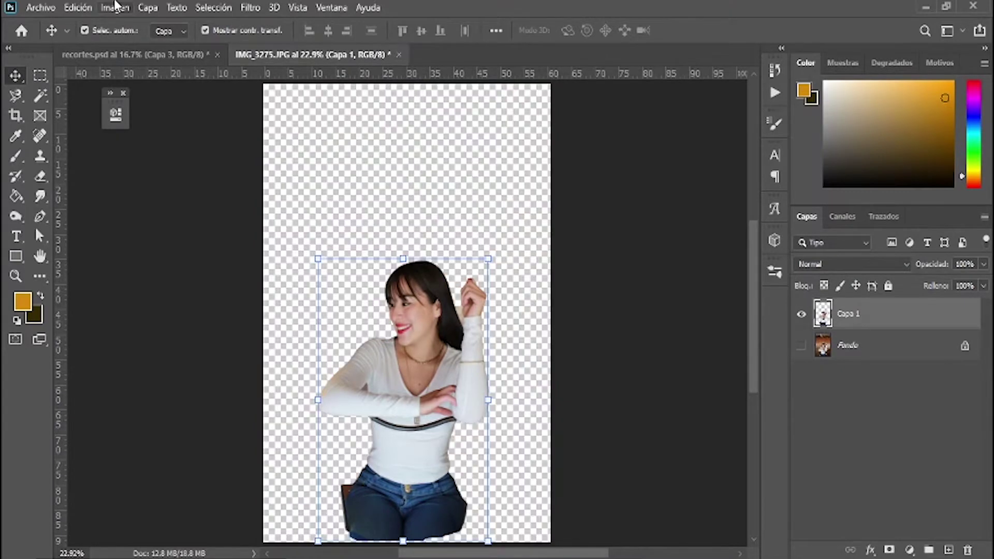
{"action": "left_click", "coordinate": [184, 54]}
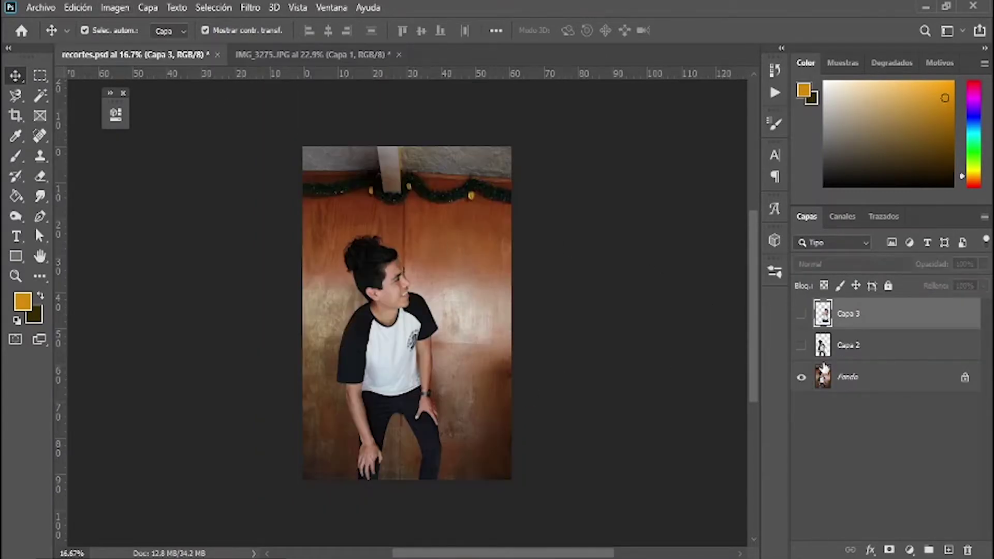
Step: Hide the man's photo, show the woman cut-out Capa 3 and nudge it up-left
{"action": "left_click", "coordinate": [801, 378]}
{"action": "left_click", "coordinate": [801, 314]}
{"action": "left_click_drag", "start_coordinate": [418, 301], "coordinate": [431, 286]}
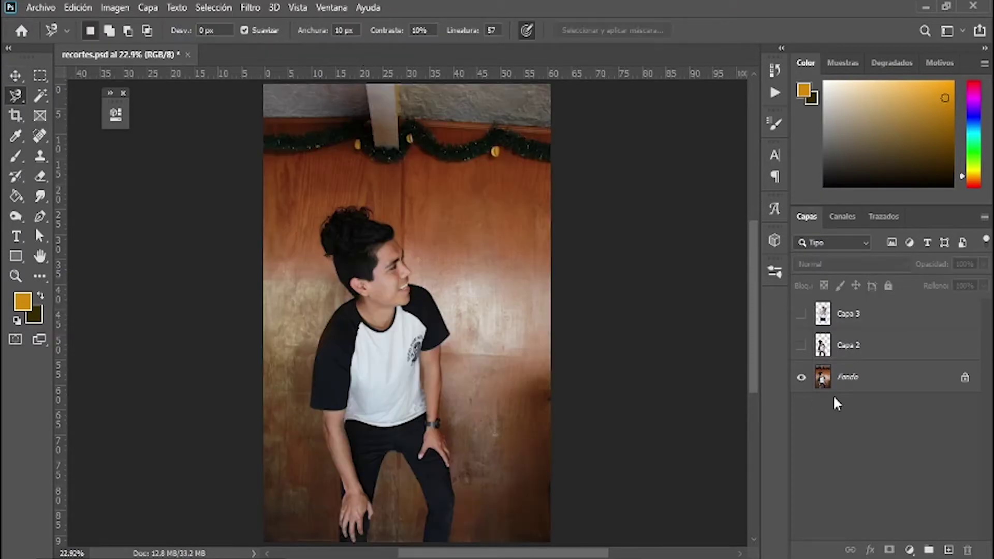
Step: Select the man, copy him to Capa 2, hide his Fondo photo and zoom out
{"action": "left_click", "coordinate": [839, 383]}
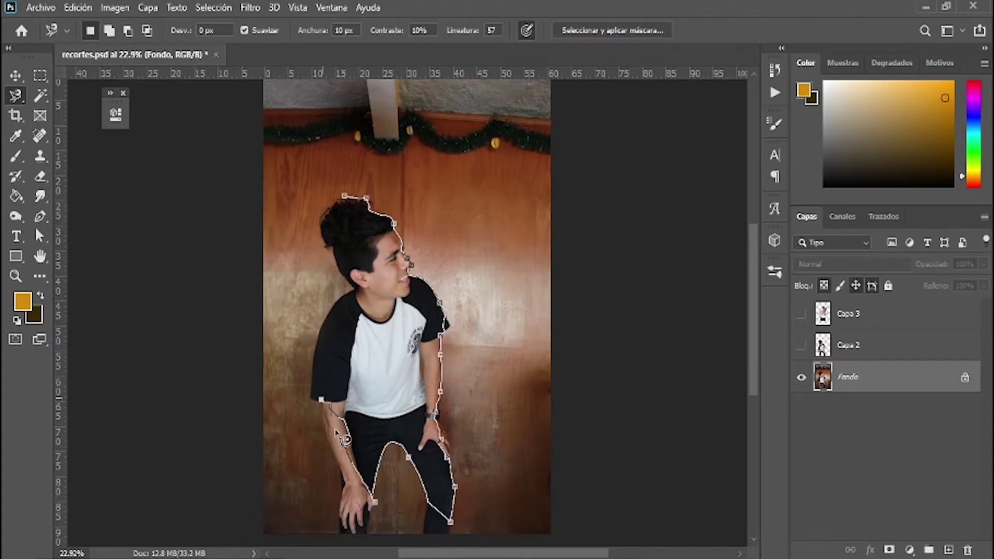
{"action": "key", "text": "BackSpace"}
{"action": "key", "text": "BackSpace"}
{"action": "key", "text": "BackSpace"}
{"action": "key", "text": "BackSpace"}
{"action": "key", "text": "BackSpace"}
{"action": "key", "text": "BackSpace"}
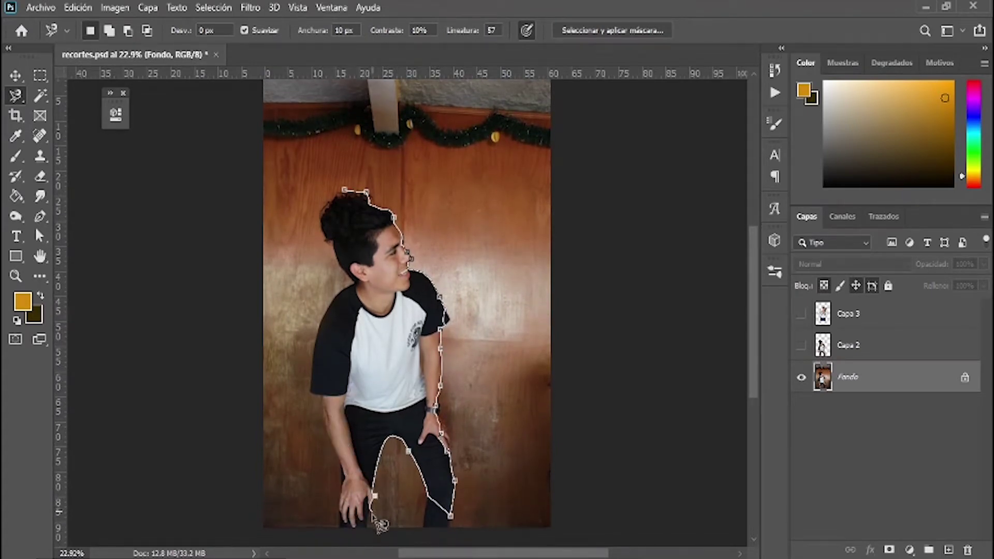
{"action": "key", "text": "Return"}
{"action": "key", "text": "ctrl+d"}
{"action": "key", "text": "v"}
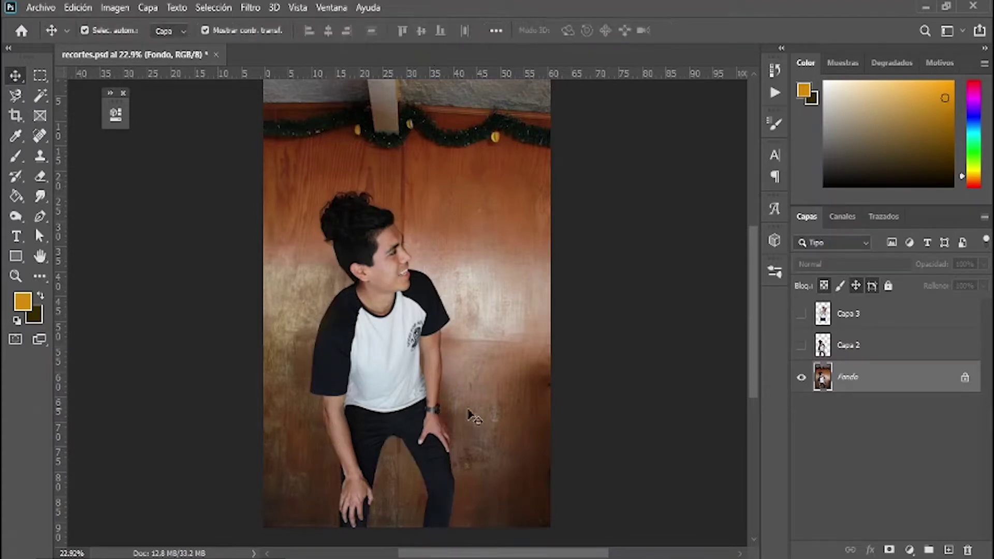
{"action": "left_click", "coordinate": [801, 382]}
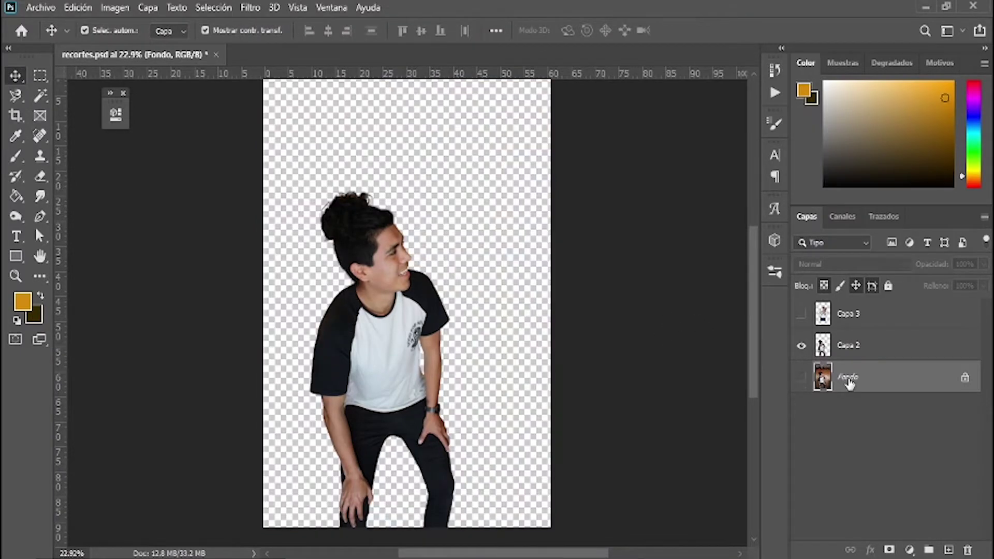
{"action": "left_click", "coordinate": [499, 265]}
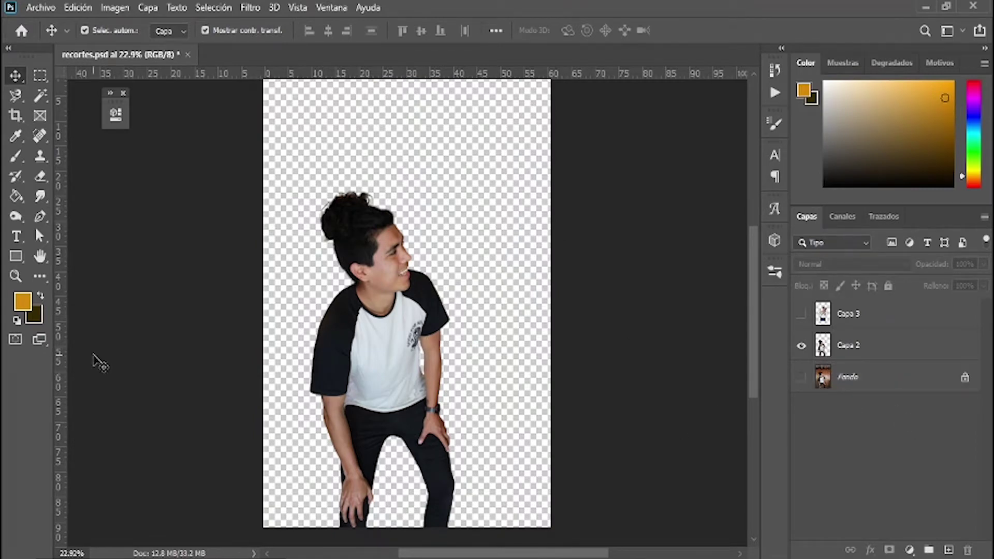
{"action": "key", "text": "ctrl+minus"}
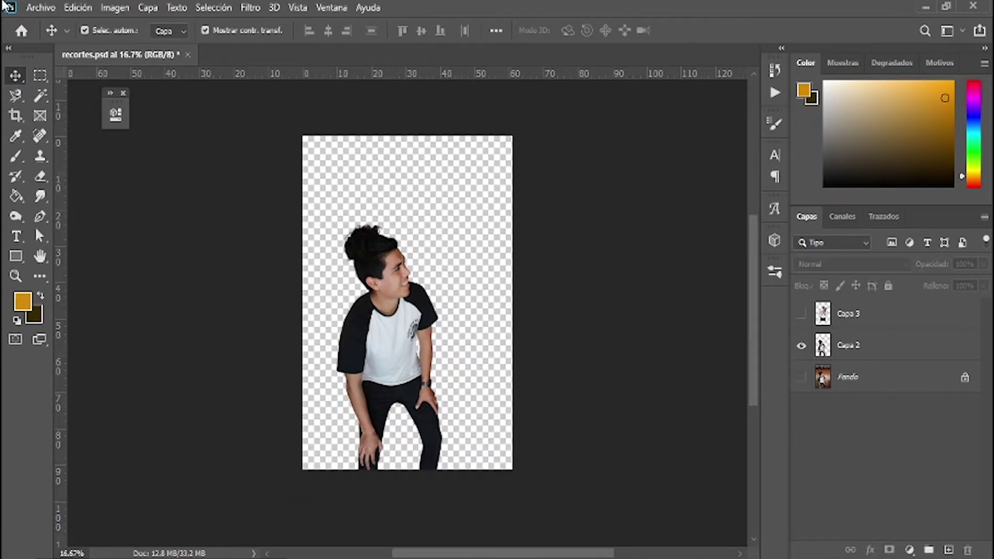
Step: Place the woman beside the man and create a new 1920×1080 document named Nc
{"action": "left_click", "coordinate": [800, 314]}
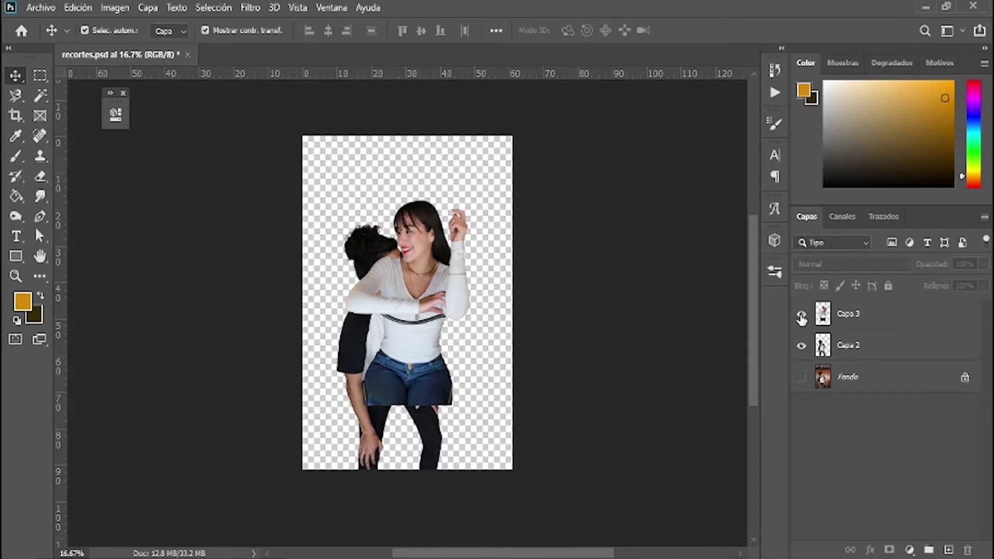
{"action": "left_click_drag", "start_coordinate": [434, 304], "coordinate": [478, 328]}
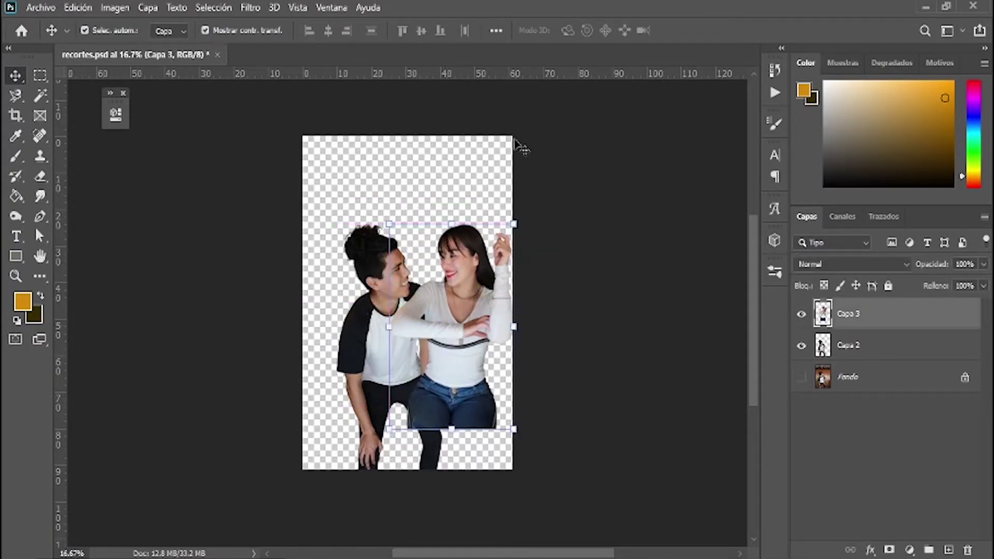
{"action": "left_click", "coordinate": [41, 8]}
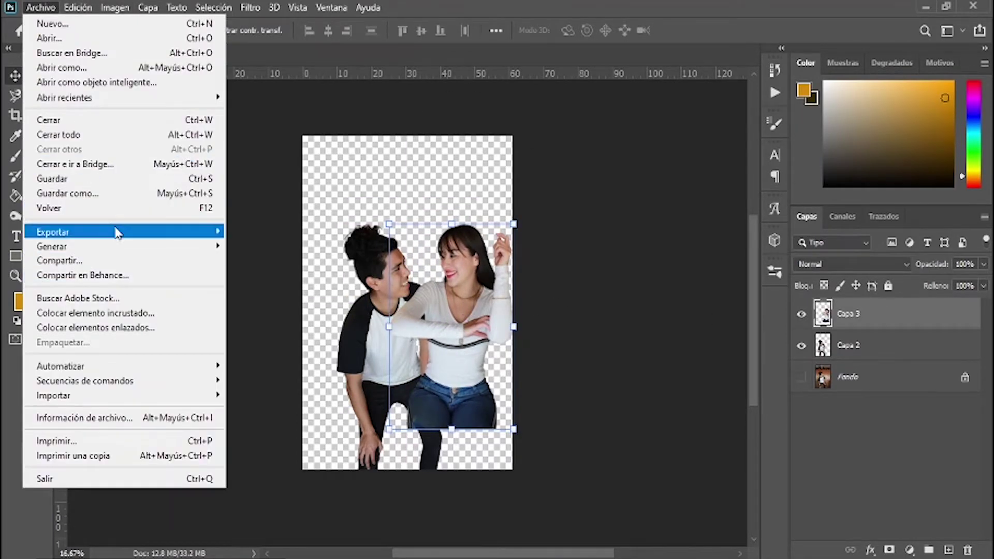
{"action": "left_click", "coordinate": [52, 24]}
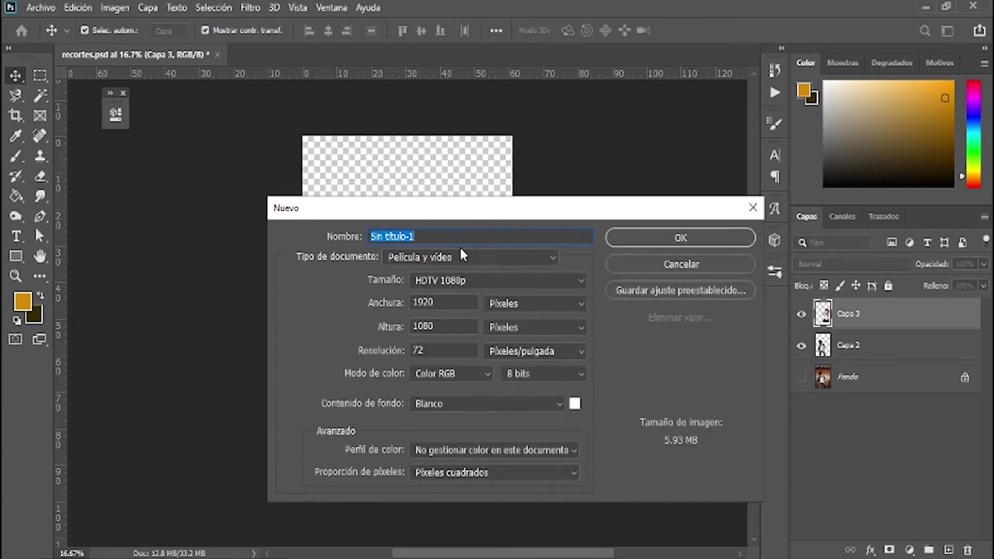
{"action": "type", "text": "No"}
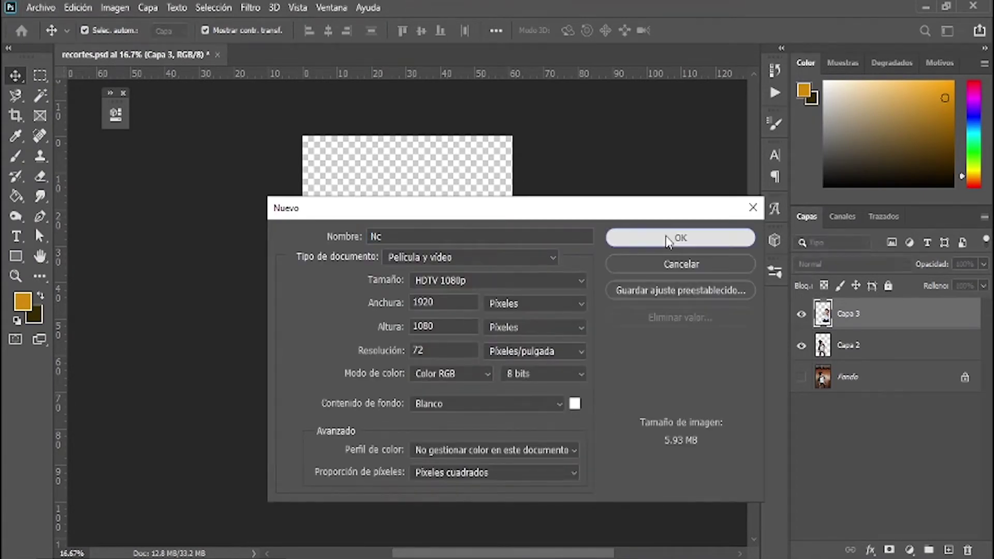
{"action": "left_click", "coordinate": [664, 234]}
Step: Return to recortes.psd and select both cut-out layers together
{"action": "left_click", "coordinate": [109, 52]}
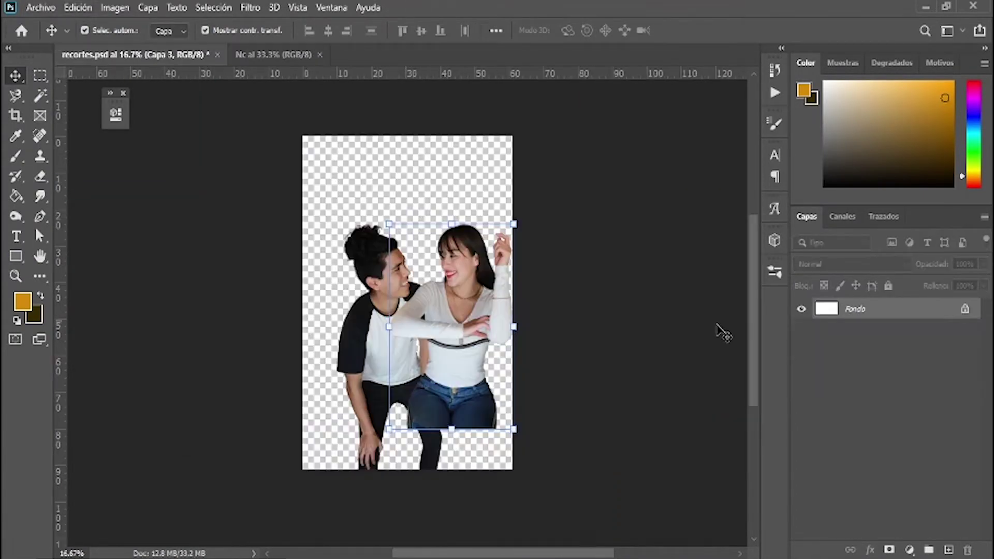
{"action": "left_click", "coordinate": [853, 350], "text": "shift"}
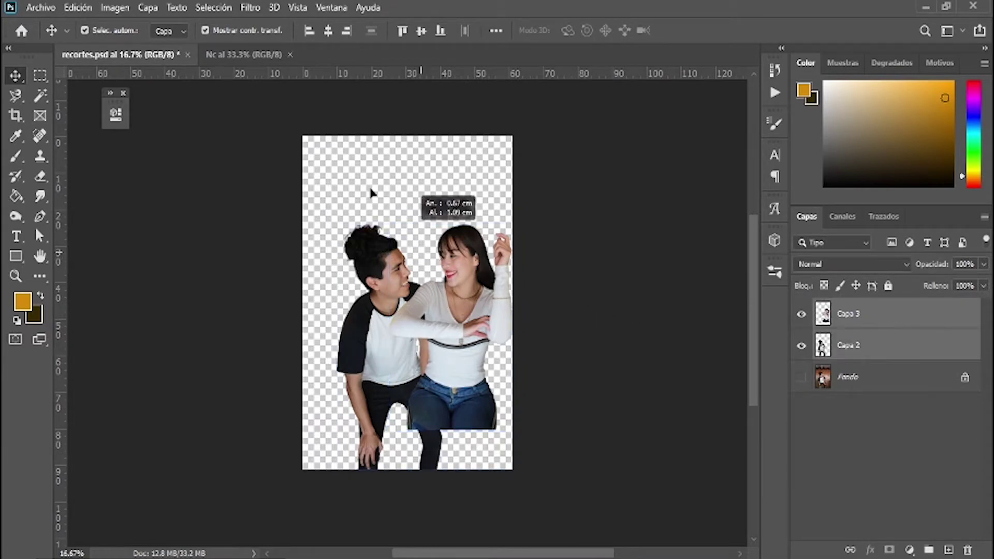
{"action": "scroll", "coordinate": [320, 204], "scroll_direction": "up", "scroll_amount": 3}
Step: Drag both cut-outs into the Nc document and scale them down proportionally
{"action": "left_click_drag", "start_coordinate": [373, 338], "coordinate": [397, 332]}
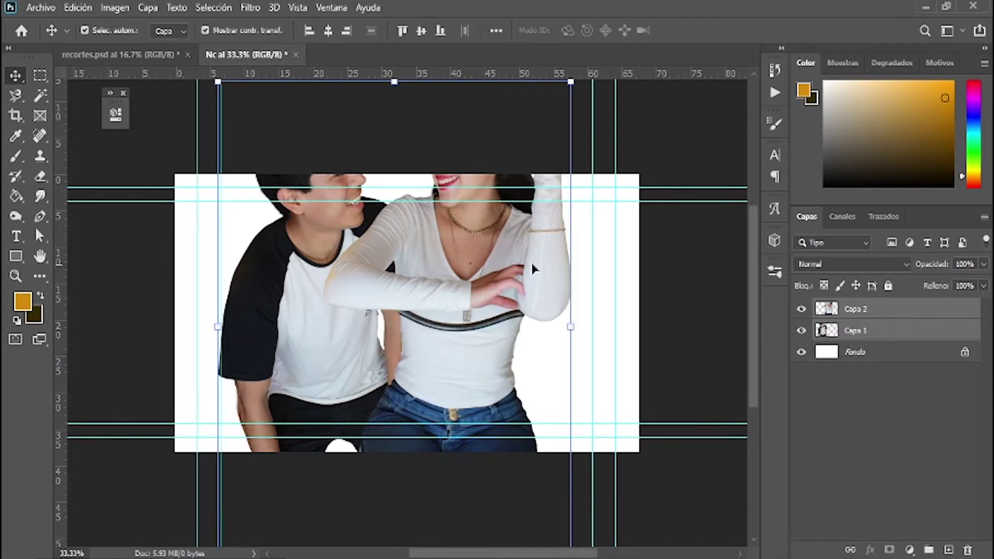
{"action": "left_click_drag", "start_coordinate": [567, 341], "coordinate": [325, 341]}
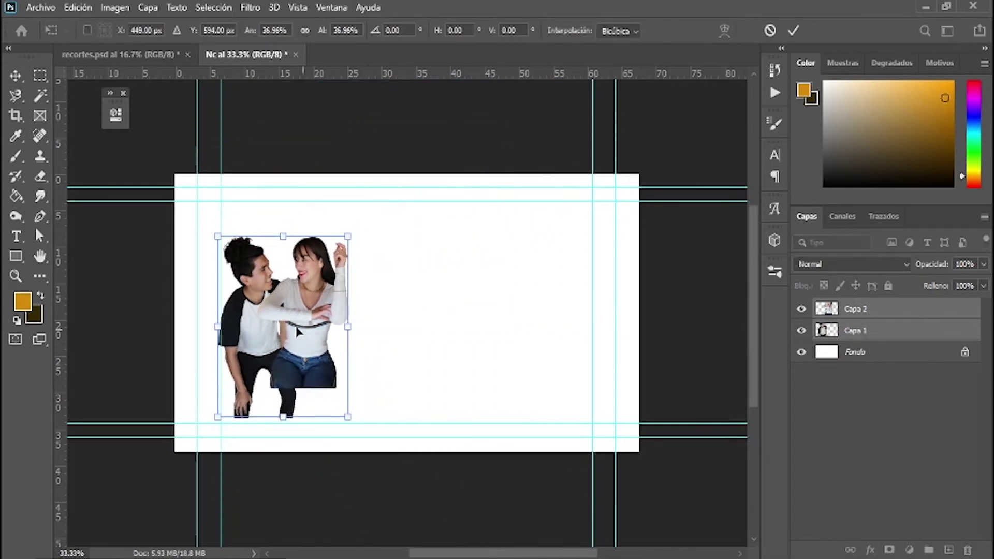
{"action": "key", "text": "Return"}
Step: Move the woman to the right side and the man toward the lower left
{"action": "left_click_drag", "start_coordinate": [336, 259], "coordinate": [576, 259]}
{"action": "left_click_drag", "start_coordinate": [262, 311], "coordinate": [277, 343]}
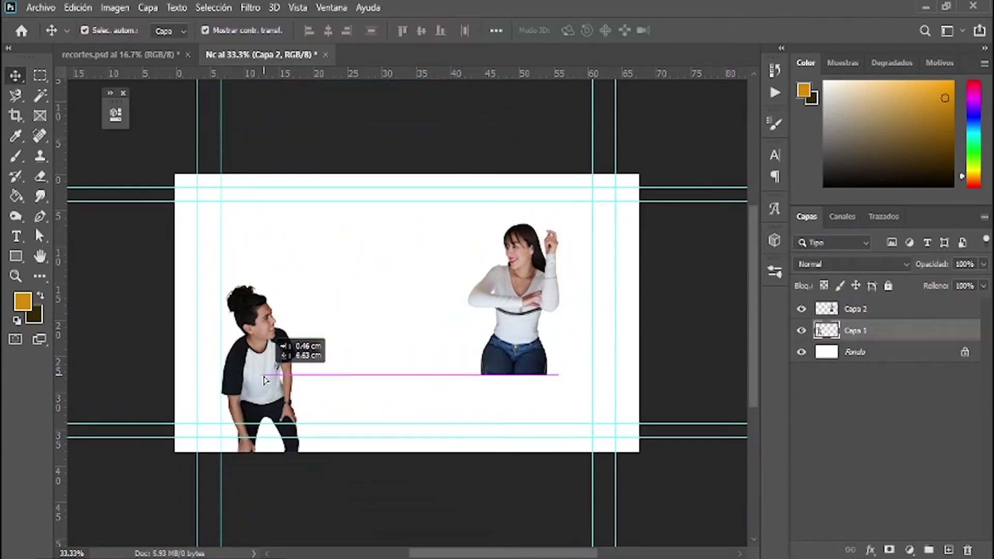
{"action": "left_click_drag", "start_coordinate": [526, 315], "coordinate": [560, 362]}
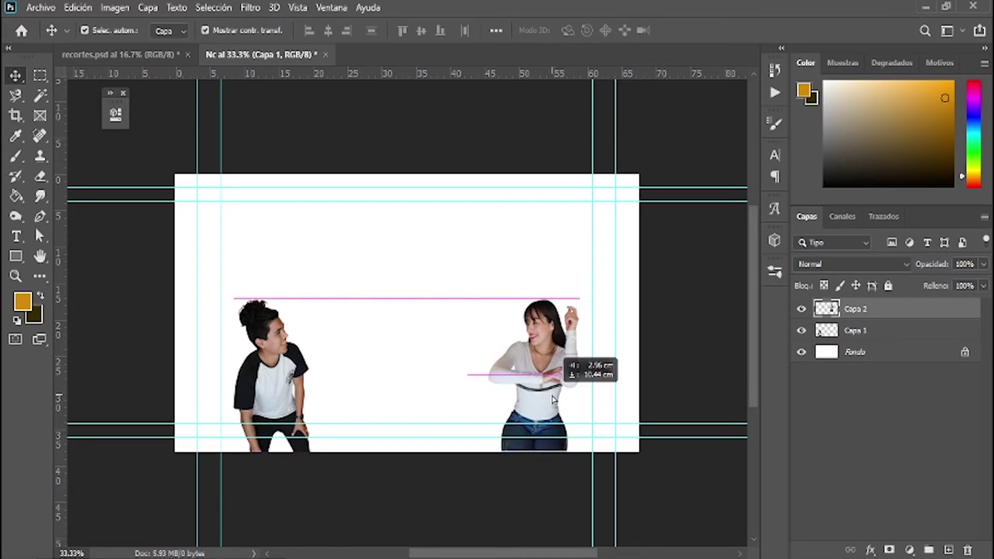
{"action": "left_click_drag", "start_coordinate": [561, 363], "coordinate": [543, 364]}
{"action": "left_click", "coordinate": [41, 7]}
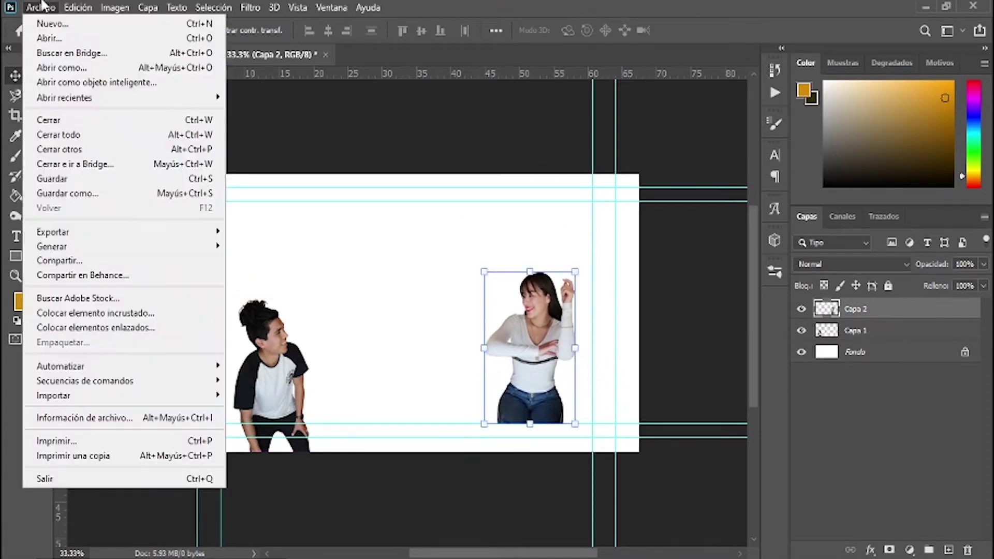
Step: Enlarge the yellow S-ribbon logo to about 166%, then move the woman up and left
{"action": "key", "text": "Escape"}
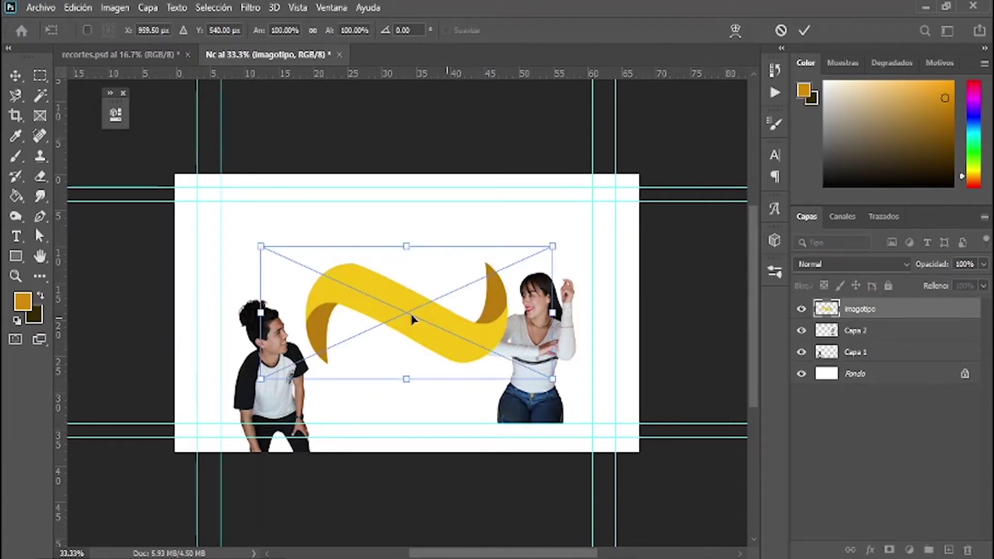
{"action": "left_click_drag", "start_coordinate": [260, 312], "coordinate": [141, 312]}
{"action": "left_click_drag", "start_coordinate": [553, 313], "coordinate": [626, 313]}
{"action": "left_click_drag", "start_coordinate": [482, 338], "coordinate": [504, 351]}
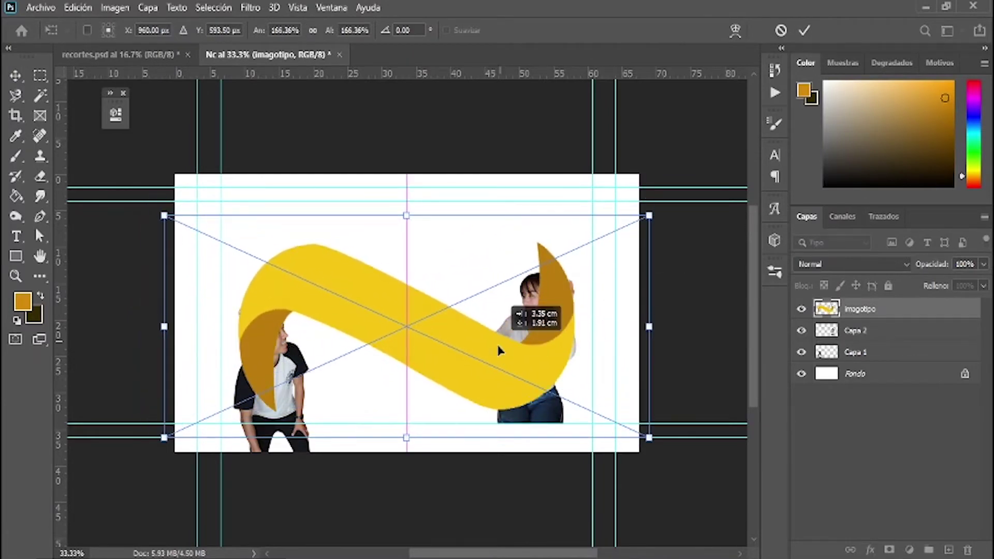
{"action": "key", "text": "Return"}
{"action": "left_click", "coordinate": [520, 301]}
{"action": "mouse_move", "coordinate": [519, 301]}
{"action": "left_mouse_down"}
{"action": "mouse_move", "coordinate": [485, 267]}
{"action": "mouse_move", "coordinate": [489, 281]}
{"action": "mouse_move", "coordinate": [500, 273]}
{"action": "left_mouse_up"}
Step: Free-transform the logo to about 172%, shifted left across the middle
{"action": "left_click", "coordinate": [402, 320]}
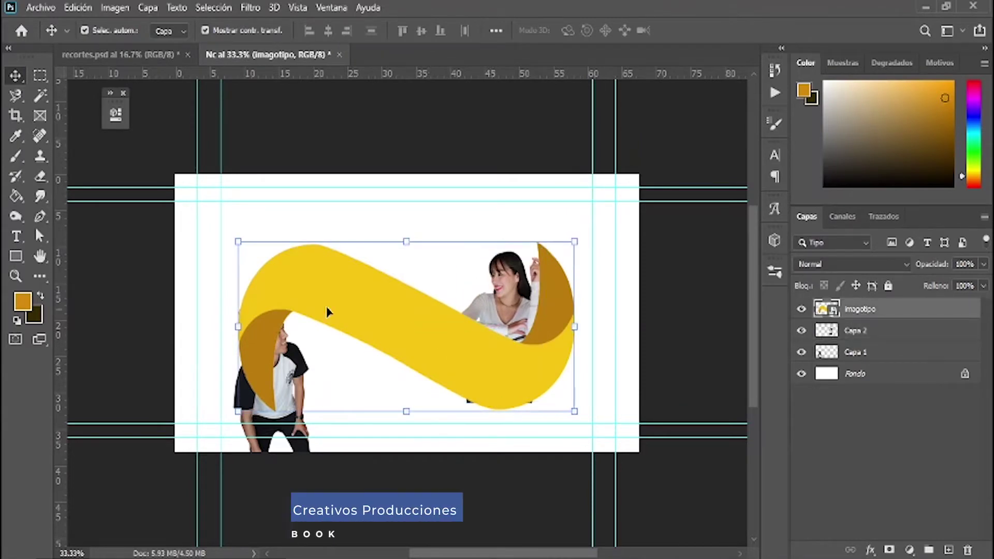
{"action": "key", "text": "ctrl+t"}
{"action": "left_click_drag", "start_coordinate": [228, 327], "coordinate": [395, 339]}
{"action": "left_click_drag", "start_coordinate": [640, 215], "coordinate": [655, 208]}
{"action": "left_click_drag", "start_coordinate": [522, 372], "coordinate": [524, 382]}
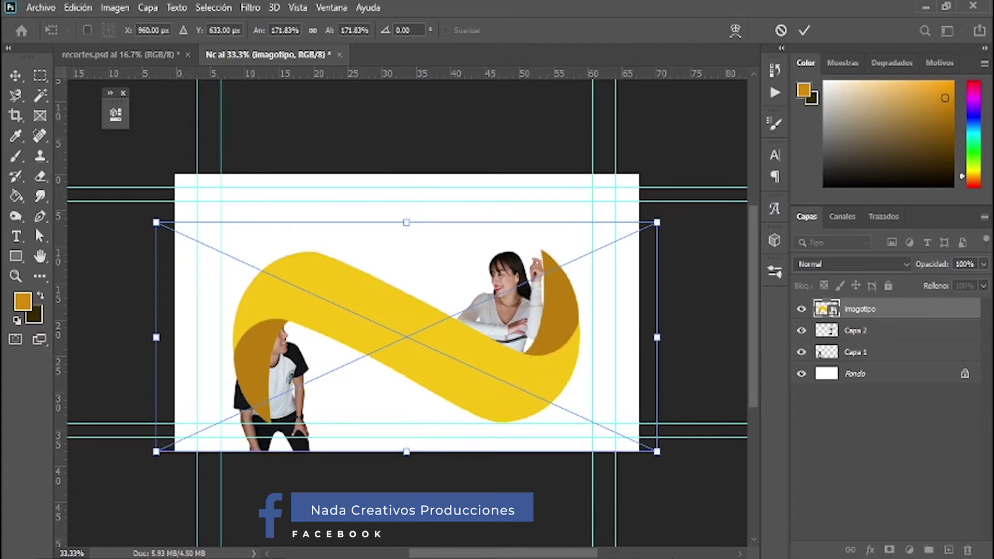
{"action": "key", "text": "Return"}
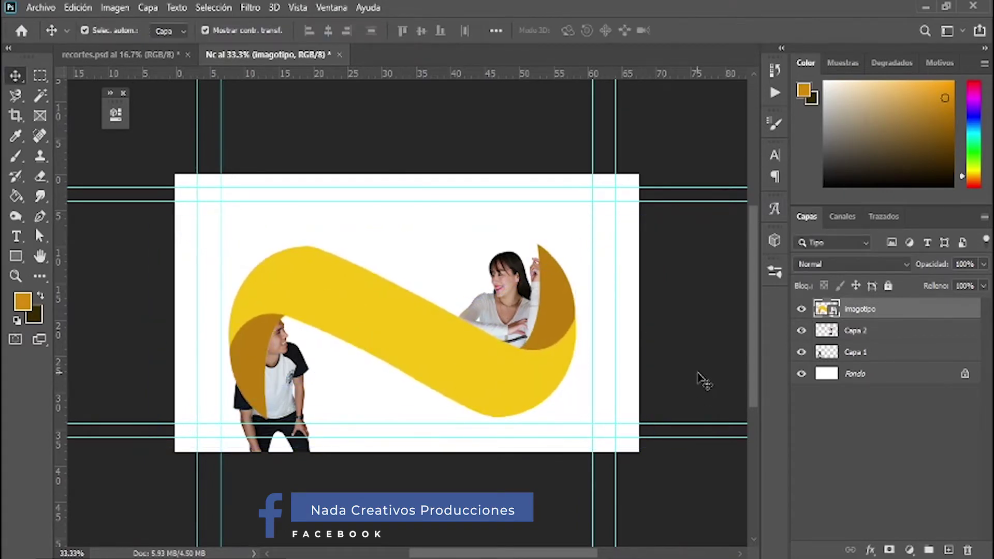
Step: Raise the man and stack his Capa 1 layer above the logo
{"action": "left_click", "coordinate": [281, 372]}
{"action": "left_click_drag", "start_coordinate": [282, 373], "coordinate": [302, 363]}
{"action": "left_click_drag", "start_coordinate": [827, 352], "coordinate": [832, 303]}
{"action": "left_click_drag", "start_coordinate": [296, 390], "coordinate": [293, 375]}
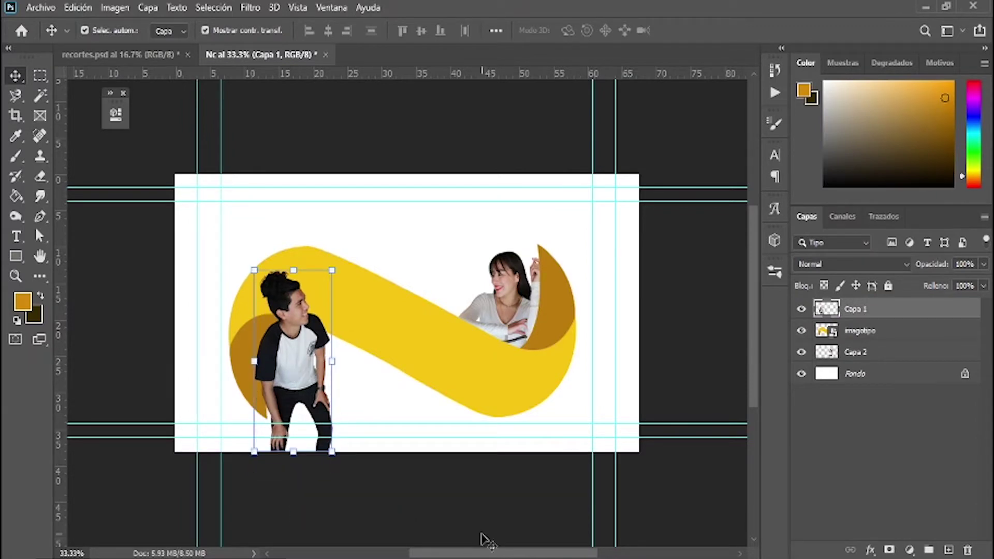
Step: Magic Wand the logo's yellow band and copy it onto its own layer
{"action": "left_click", "coordinate": [429, 458]}
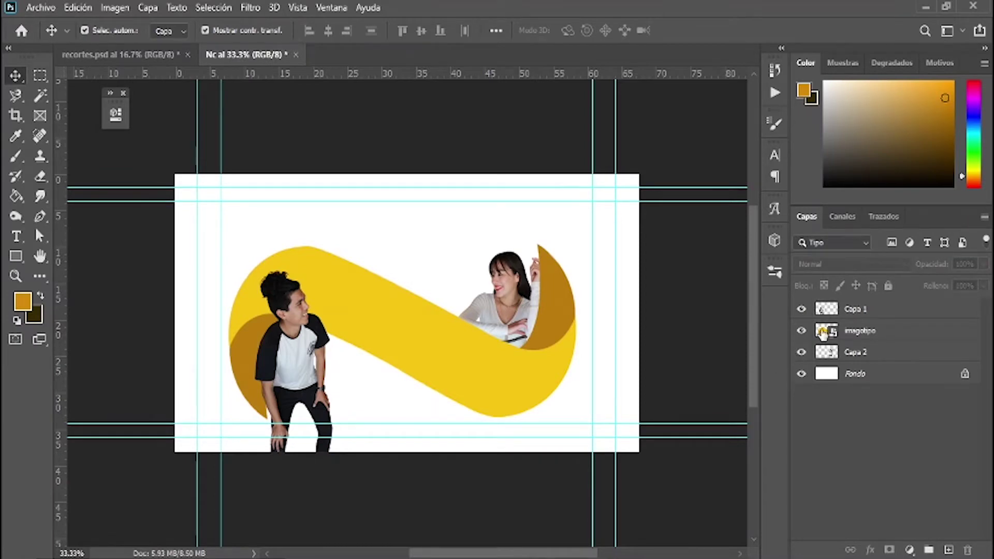
{"action": "left_click", "coordinate": [859, 337]}
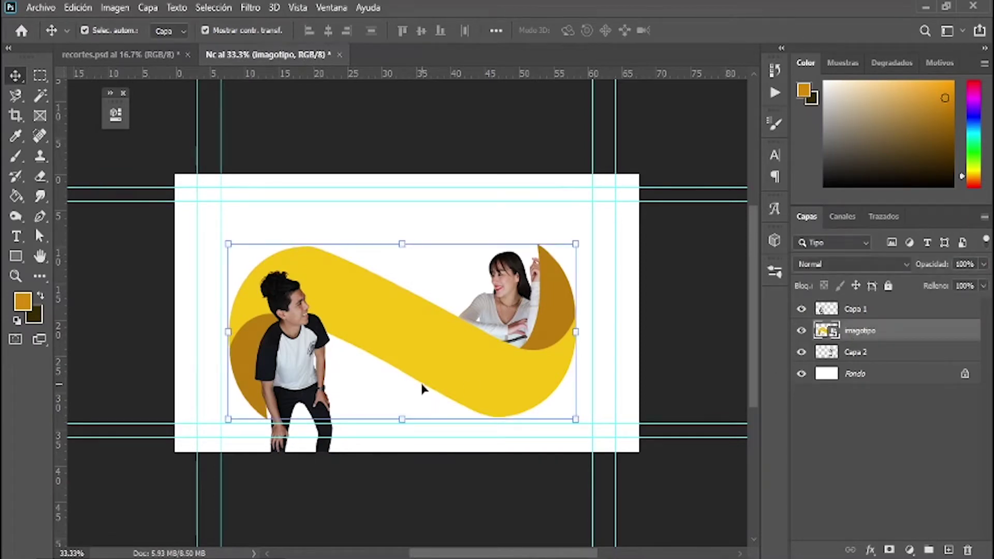
{"action": "key", "text": "w"}
{"action": "left_click", "coordinate": [419, 337]}
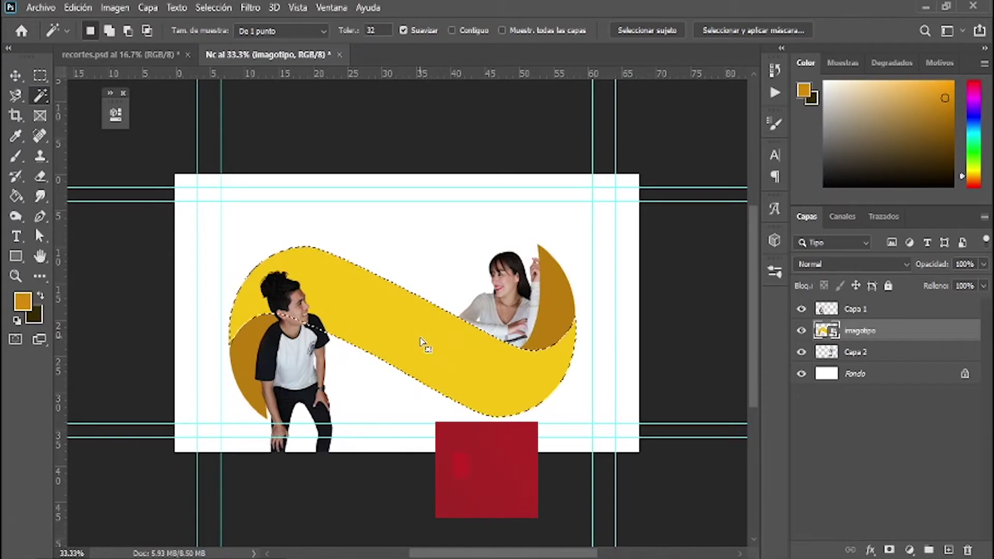
{"action": "key", "text": "ctrl+shift+alt+n"}
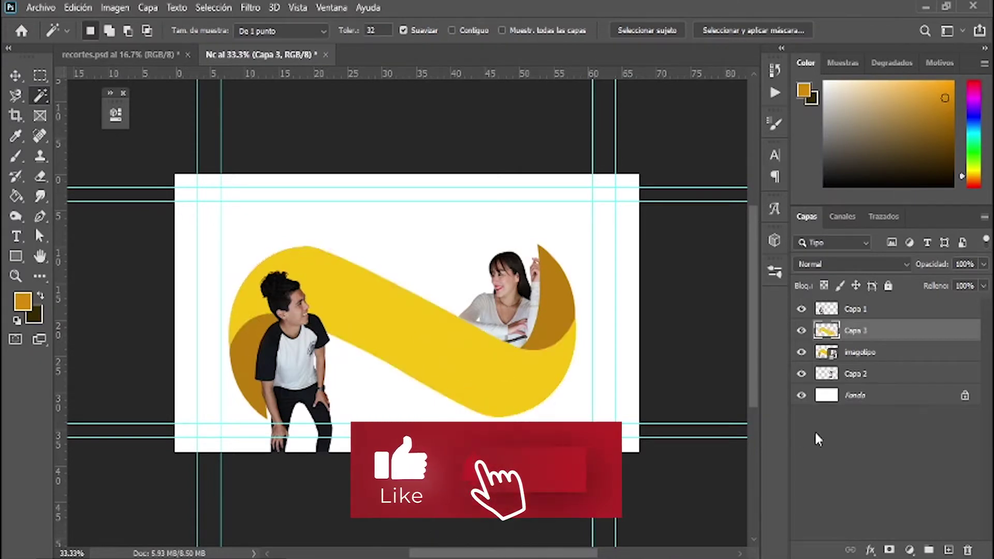
Step: Copy the dark-gold crescents onto their own layer and hide the original imagotipo layer
{"action": "left_click", "coordinate": [859, 352]}
{"action": "left_click", "coordinate": [559, 310]}
{"action": "key", "text": "ctrl+j"}
{"action": "key", "text": "v"}
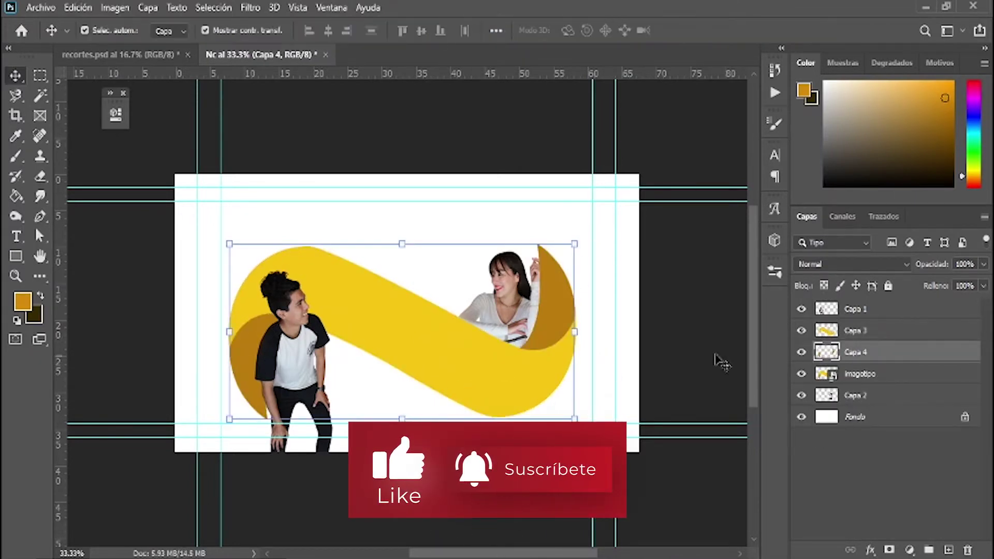
{"action": "left_click", "coordinate": [801, 373]}
Step: Check the new layers' visibility and move the man's layer below the logo pieces
{"action": "left_click", "coordinate": [847, 331]}
{"action": "left_click", "coordinate": [801, 353]}
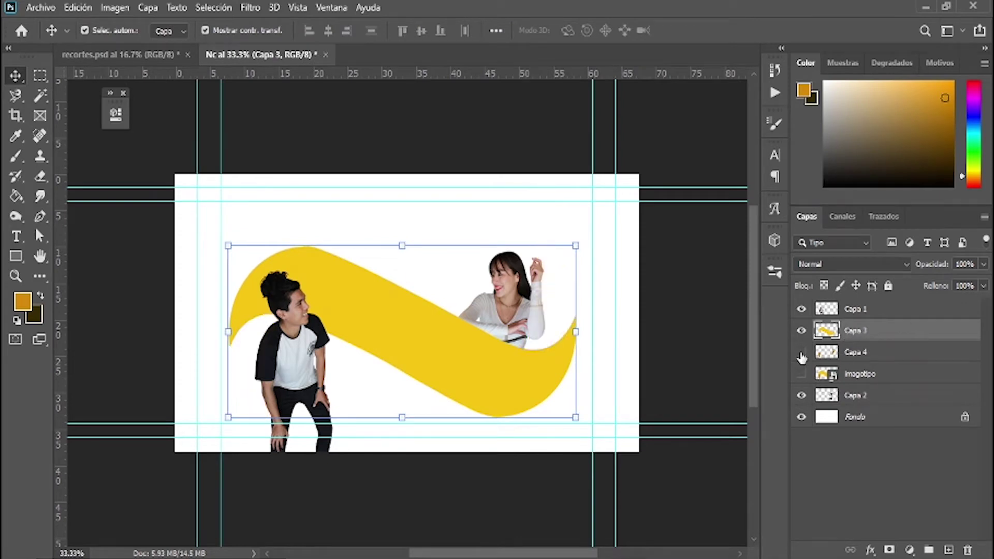
{"action": "left_click", "coordinate": [801, 309]}
{"action": "left_click", "coordinate": [849, 311]}
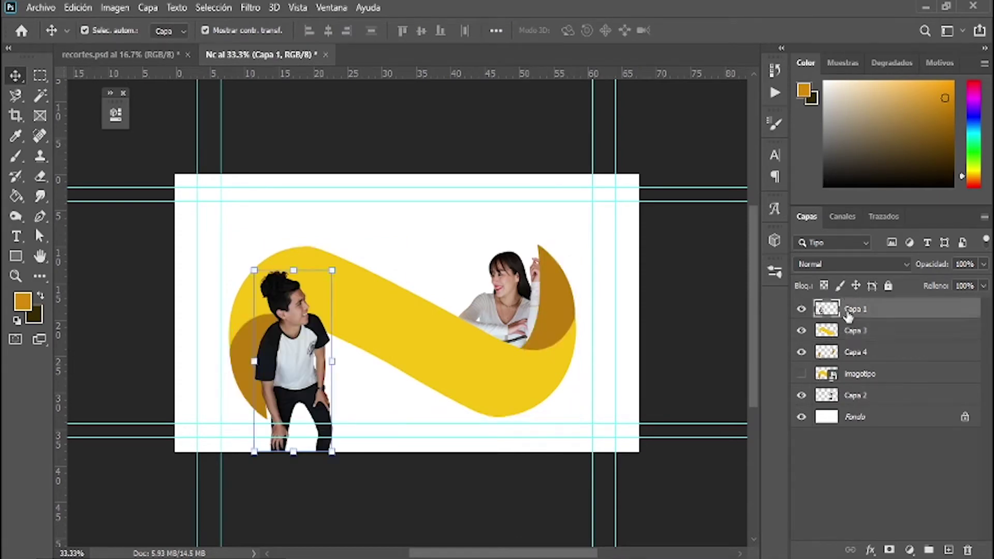
{"action": "left_click_drag", "start_coordinate": [850, 313], "coordinate": [841, 392]}
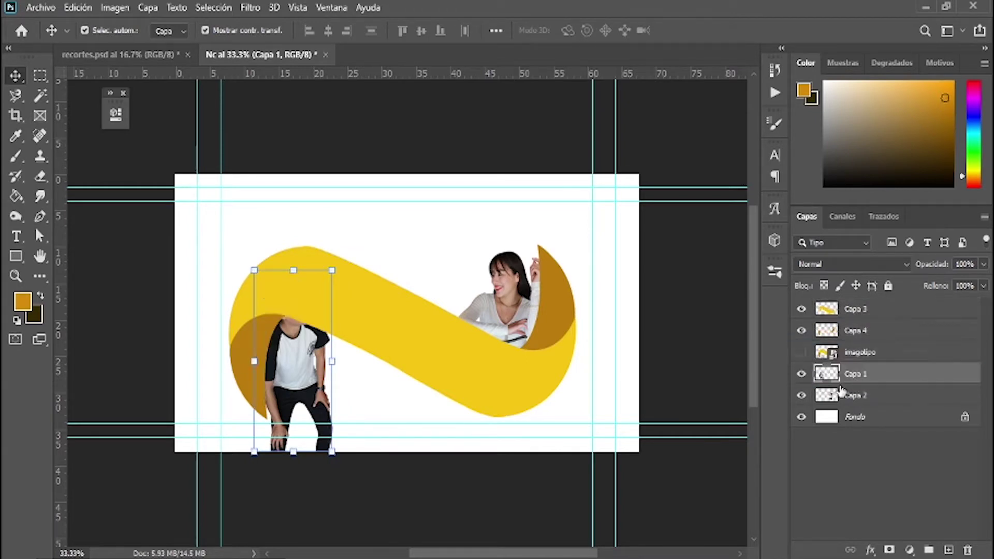
Step: Rename the band layer amarillo and the crescents marron, then begin renaming the man's layer
{"action": "left_click", "coordinate": [513, 306]}
{"action": "left_click", "coordinate": [632, 311]}
{"action": "double_click", "coordinate": [866, 307]}
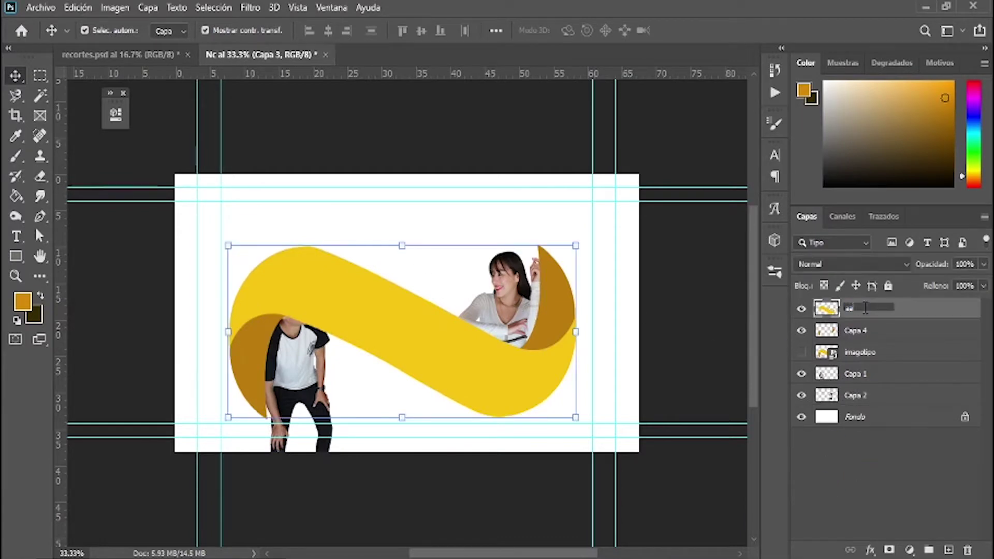
{"action": "type", "text": "rillo"}
{"action": "key", "text": "Return"}
{"action": "left_click", "coordinate": [865, 334]}
{"action": "type", "text": "marron"}
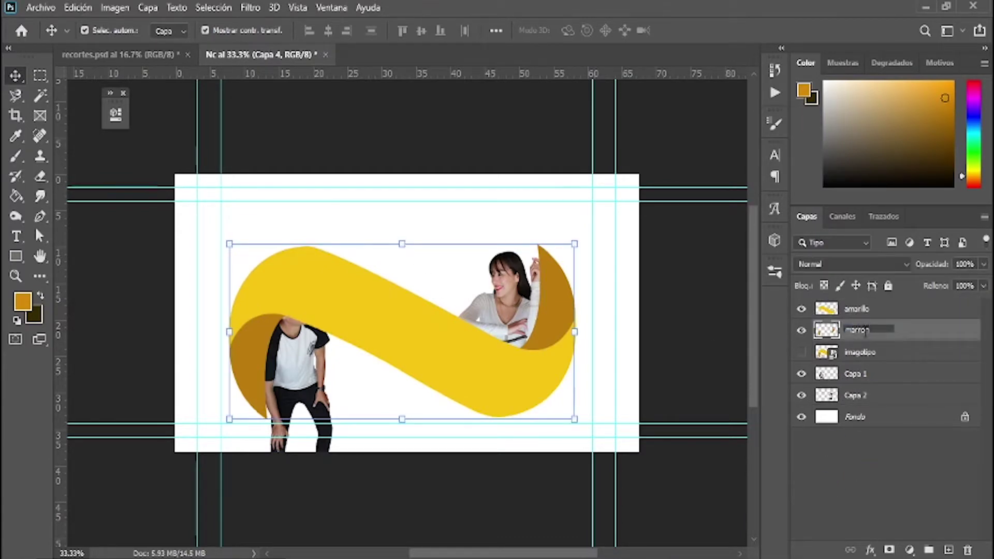
{"action": "left_click", "coordinate": [851, 374]}
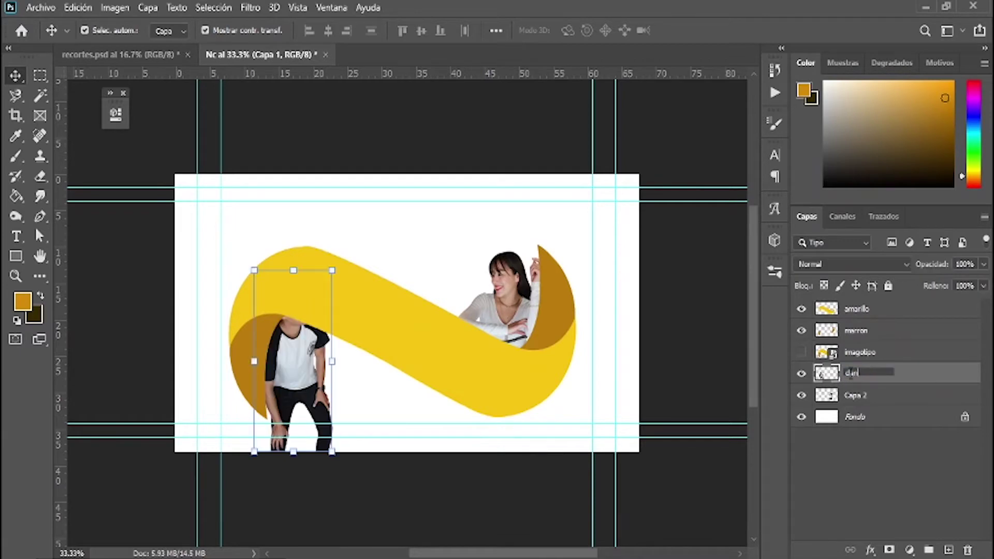
{"action": "double_click", "coordinate": [854, 395]}
Step: Finish renaming the person layer, then hide amarillo, marron and the woman, leaving the man visible
{"action": "type", "text": "dnta"}
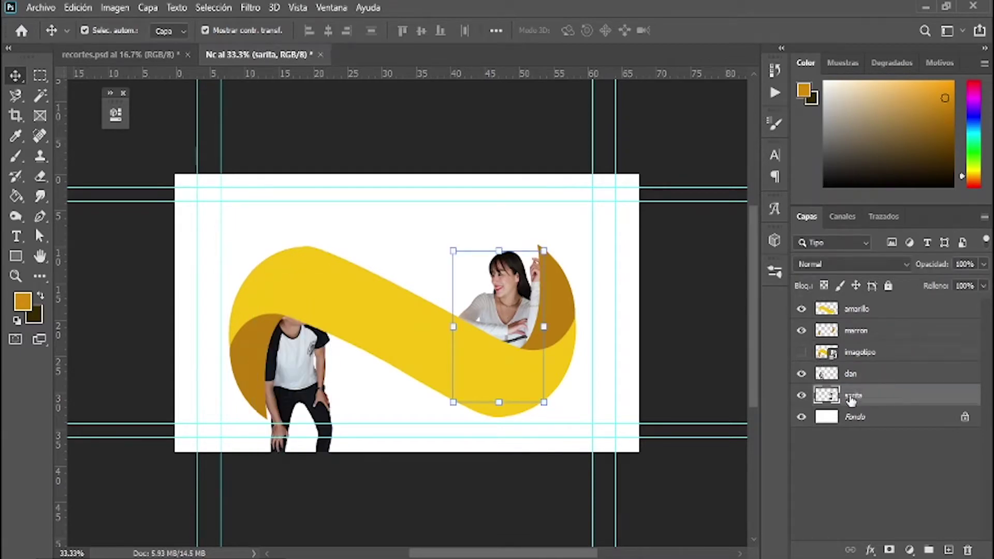
{"action": "key", "text": "Return"}
{"action": "left_click", "coordinate": [828, 313]}
{"action": "left_click_drag", "start_coordinate": [802, 309], "coordinate": [801, 331]}
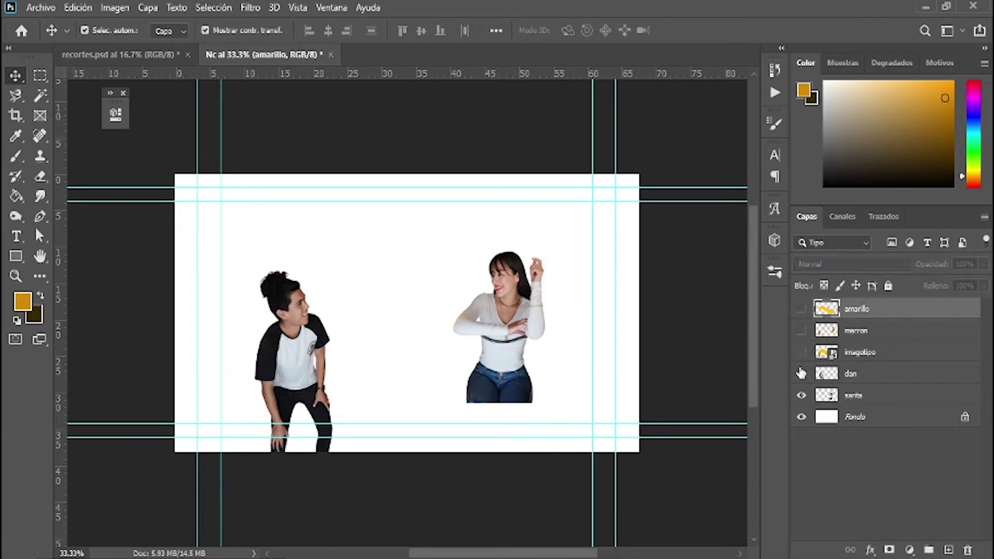
{"action": "left_click", "coordinate": [801, 375]}
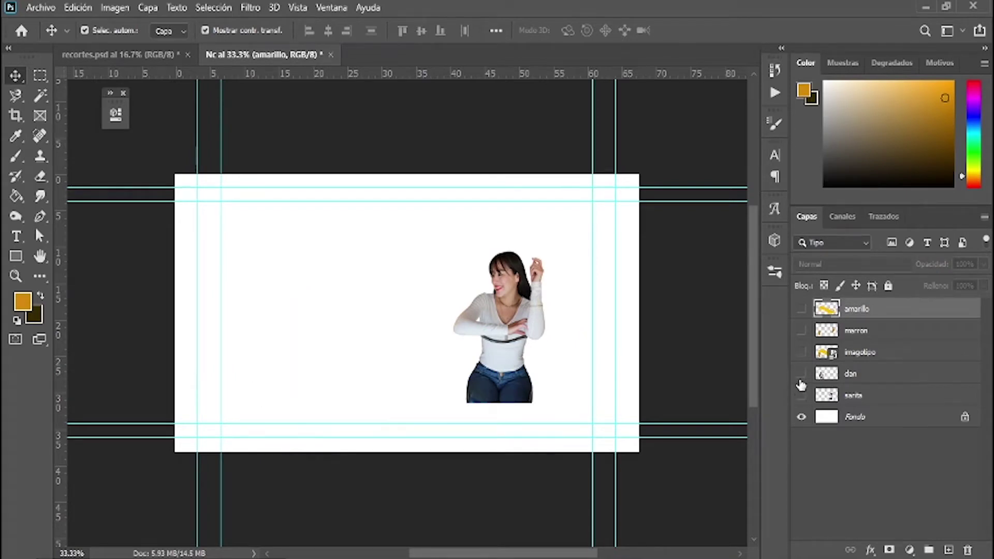
{"action": "left_click", "coordinate": [801, 395]}
{"action": "left_click", "coordinate": [801, 373]}
Step: Select the man with Quick Selection and contract the selection by 2 px twice
{"action": "key", "text": "w"}
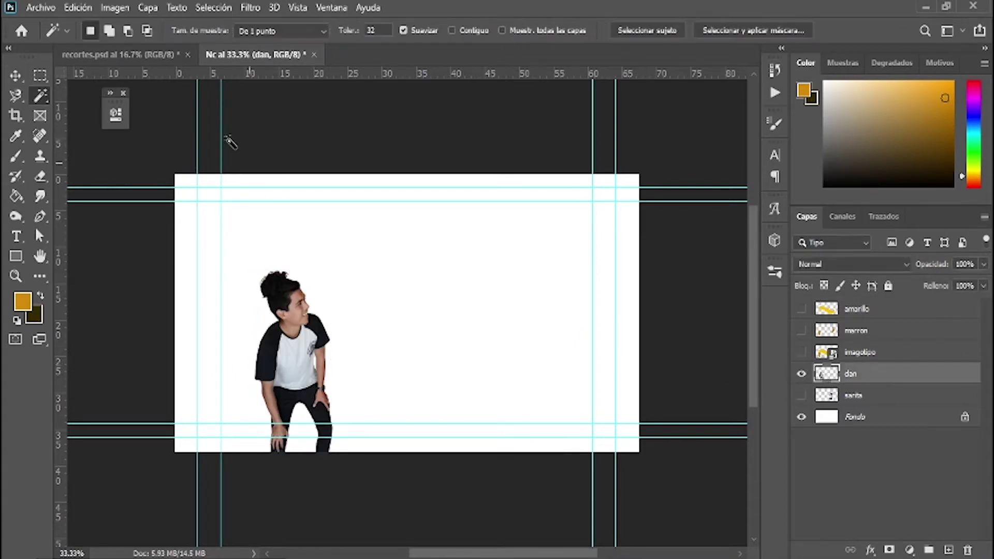
{"action": "right_click", "coordinate": [50, 96]}
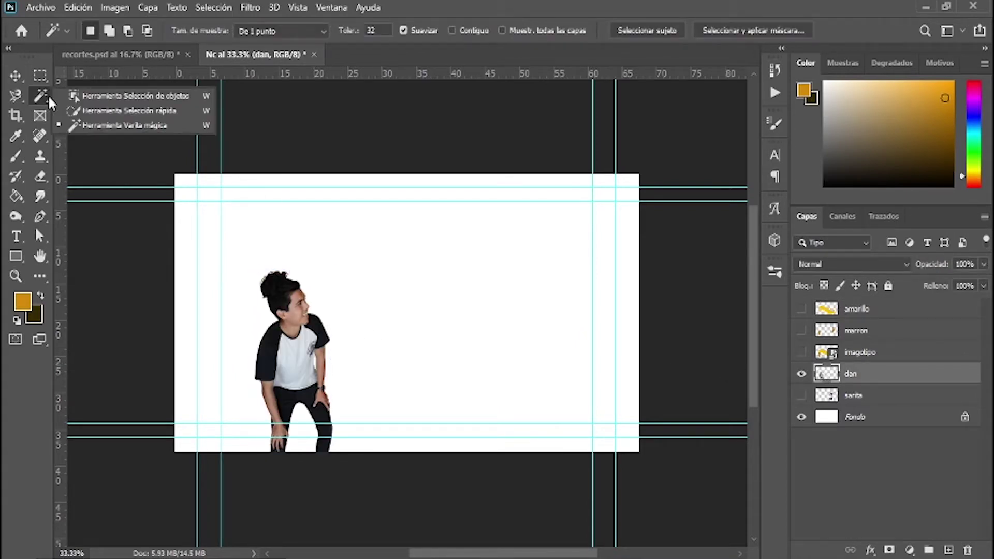
{"action": "left_click", "coordinate": [97, 111]}
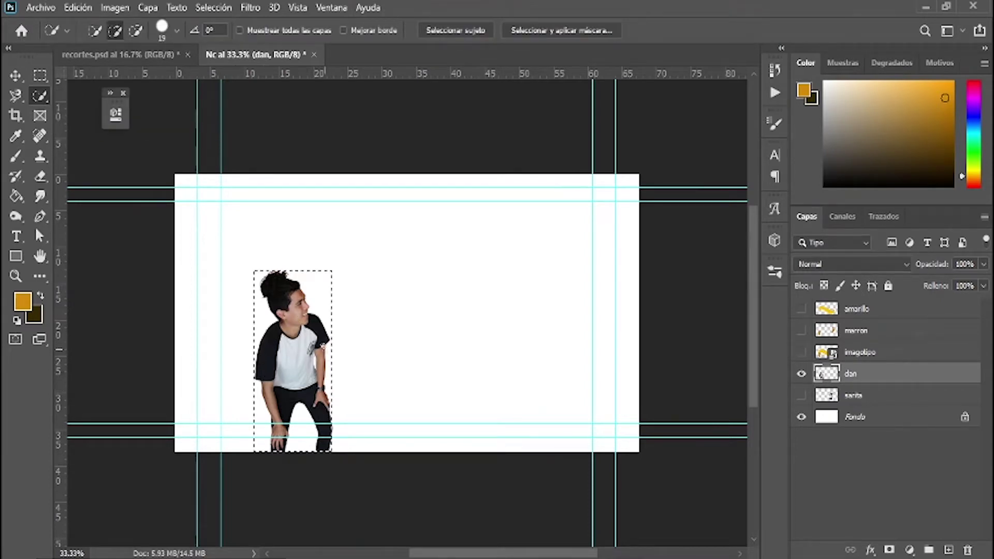
{"action": "left_click", "coordinate": [213, 7]}
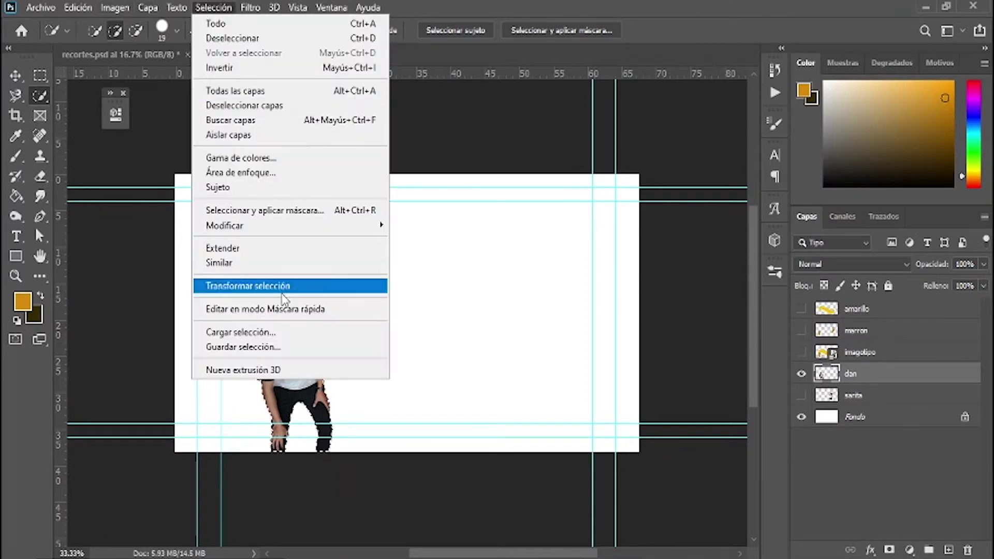
{"action": "left_click", "coordinate": [436, 269]}
{"action": "key", "text": "Return"}
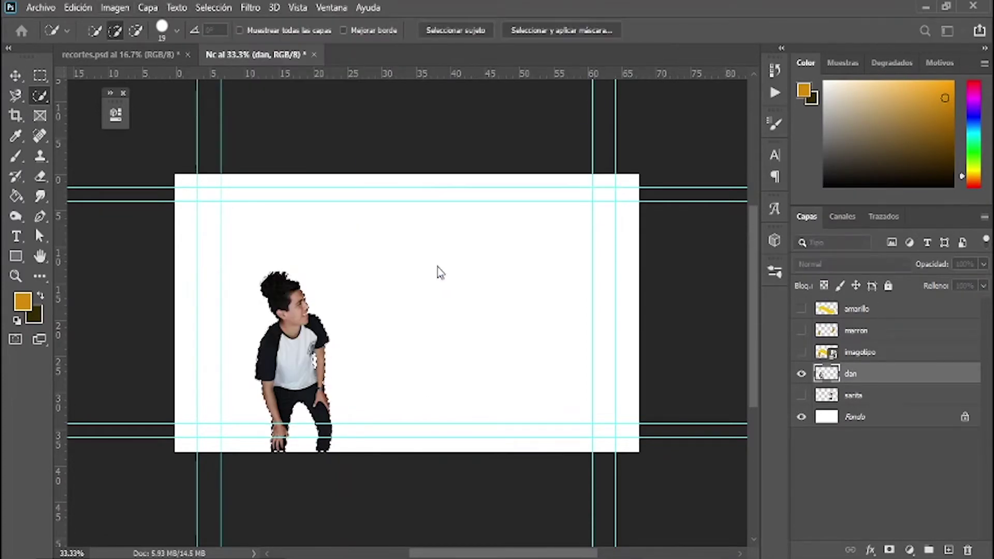
{"action": "scroll", "coordinate": [113, 243], "scroll_direction": "up", "scroll_amount": 2}
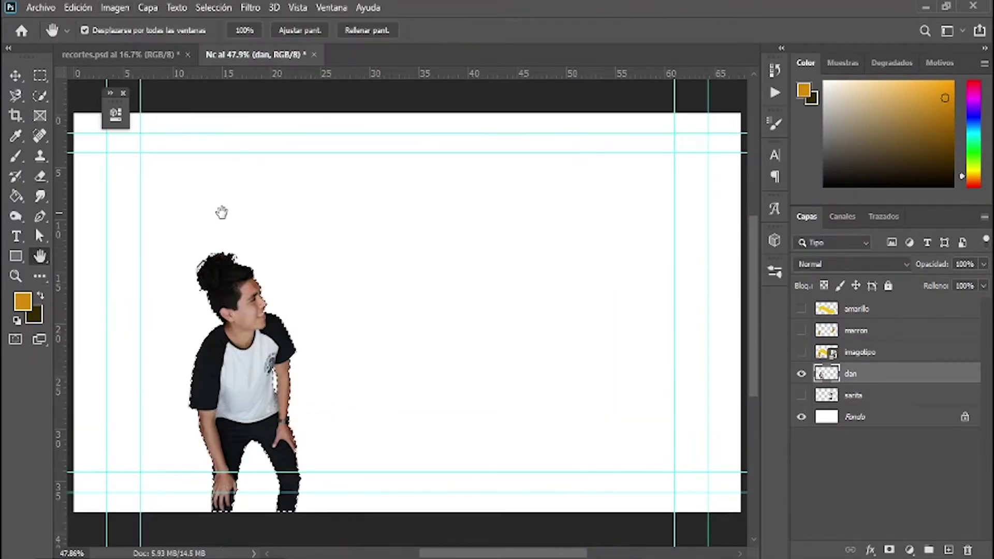
{"action": "left_click", "coordinate": [213, 7]}
{"action": "left_click", "coordinate": [445, 269]}
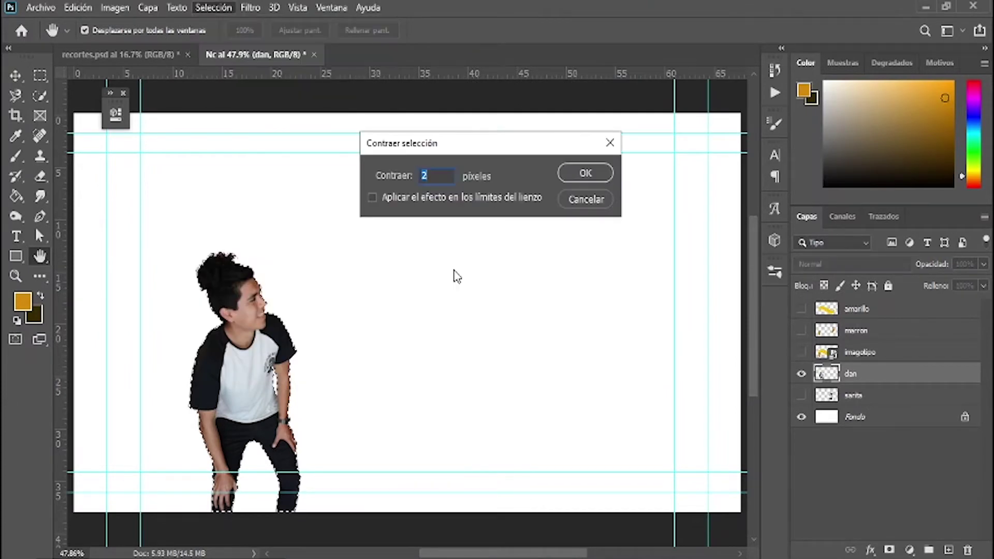
{"action": "key", "text": "Return"}
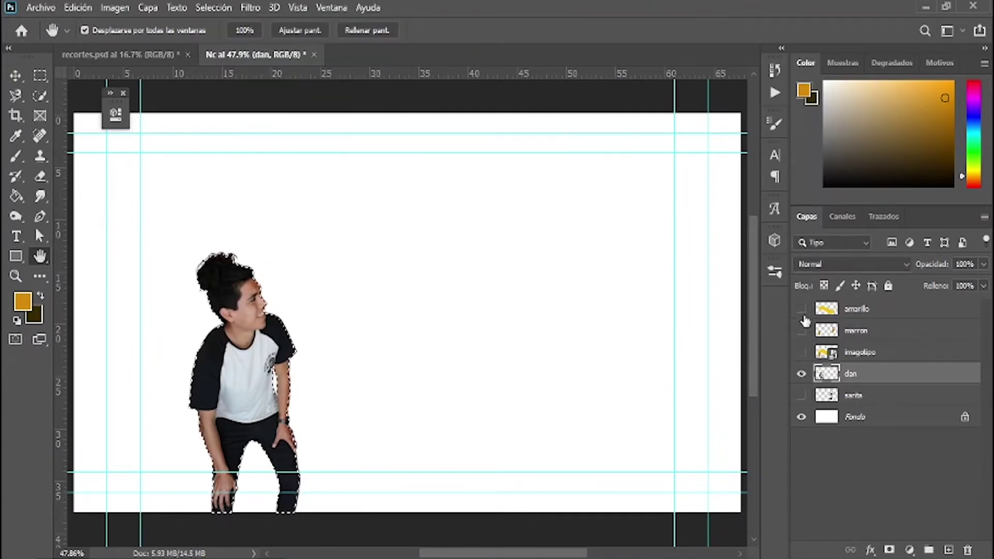
Step: Show amarillo, add a layer mask from the selection and invert it with Ctrl+I
{"action": "left_click", "coordinate": [801, 308]}
{"action": "left_click", "coordinate": [833, 309]}
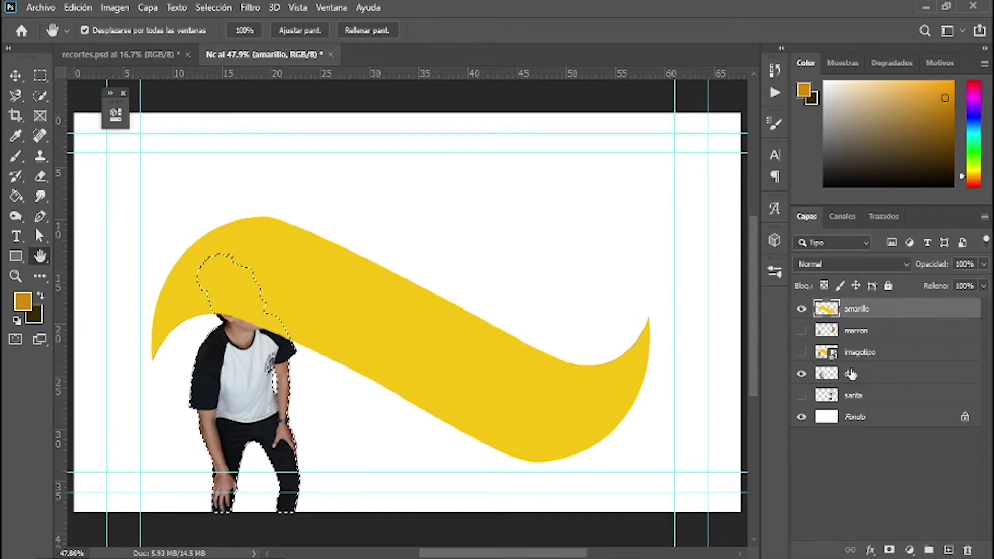
{"action": "left_click", "coordinate": [888, 549]}
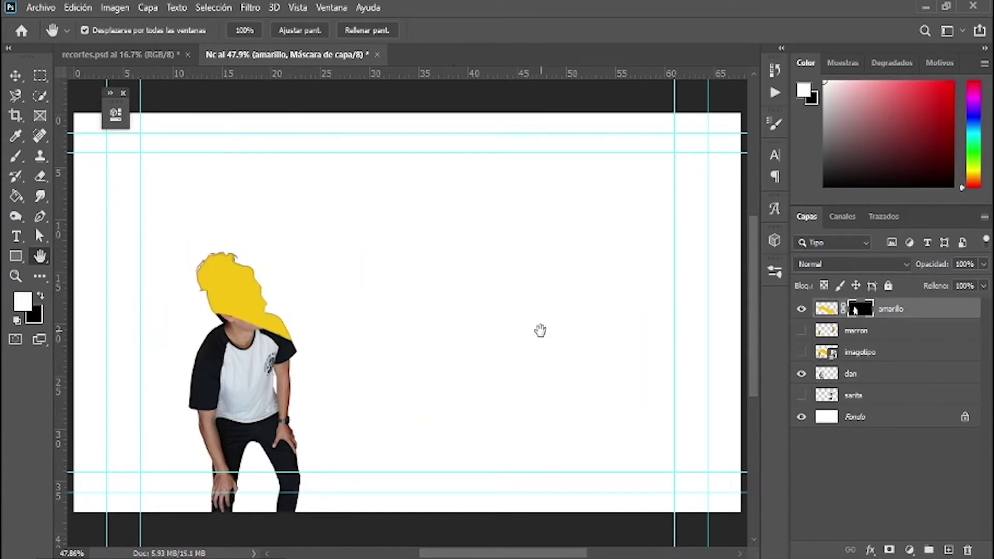
{"action": "key", "text": "ctrl+i"}
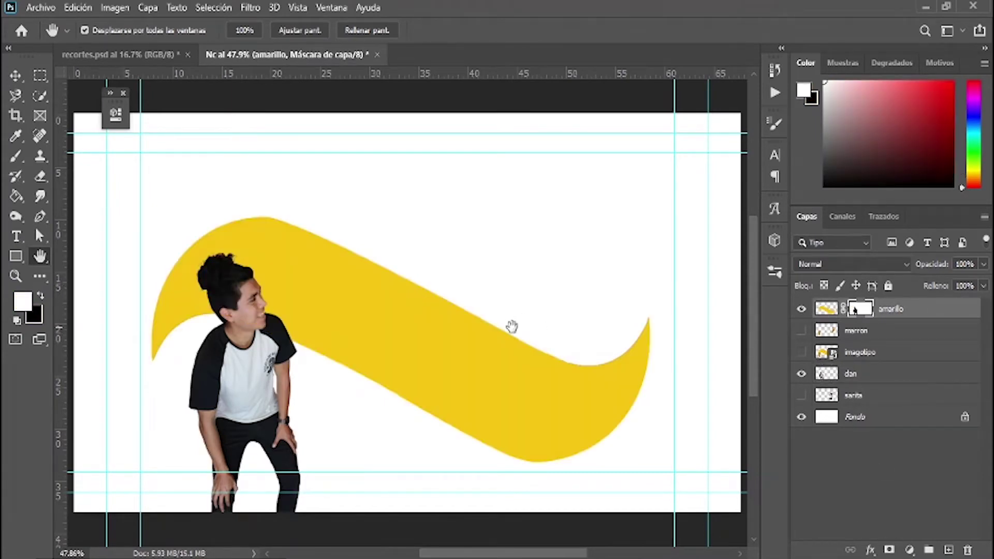
Step: With the amarillo ribbon hidden, quick-select the woman's upper body on the sarita layer
{"action": "left_click", "coordinate": [801, 309]}
{"action": "key", "text": "w"}
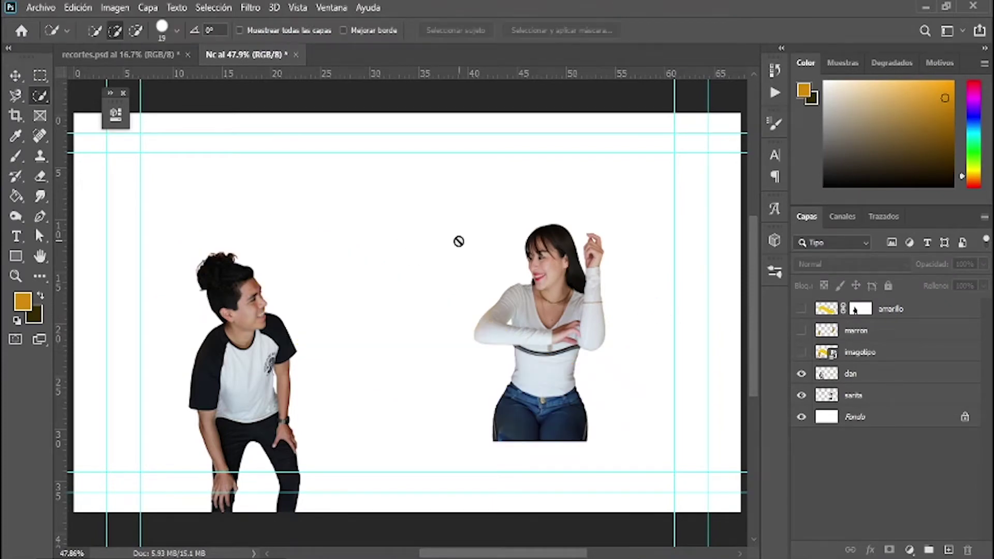
{"action": "left_click", "coordinate": [869, 397]}
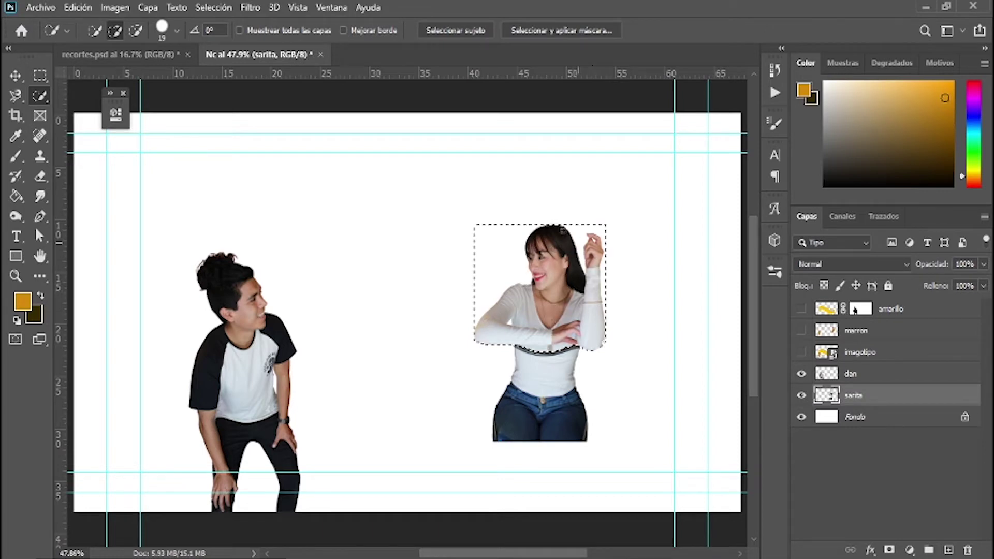
{"action": "left_click_drag", "start_coordinate": [519, 352], "coordinate": [543, 383]}
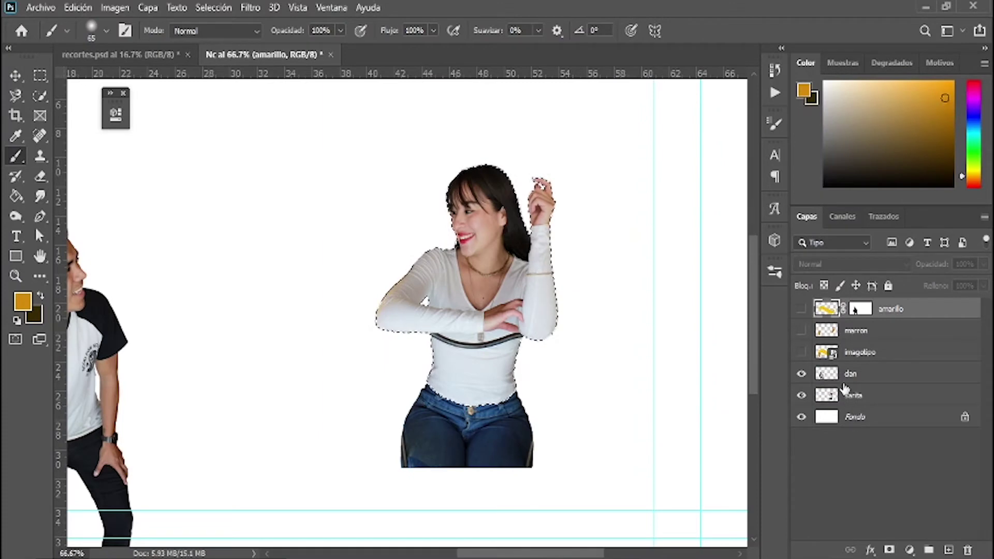
{"action": "left_click", "coordinate": [801, 309]}
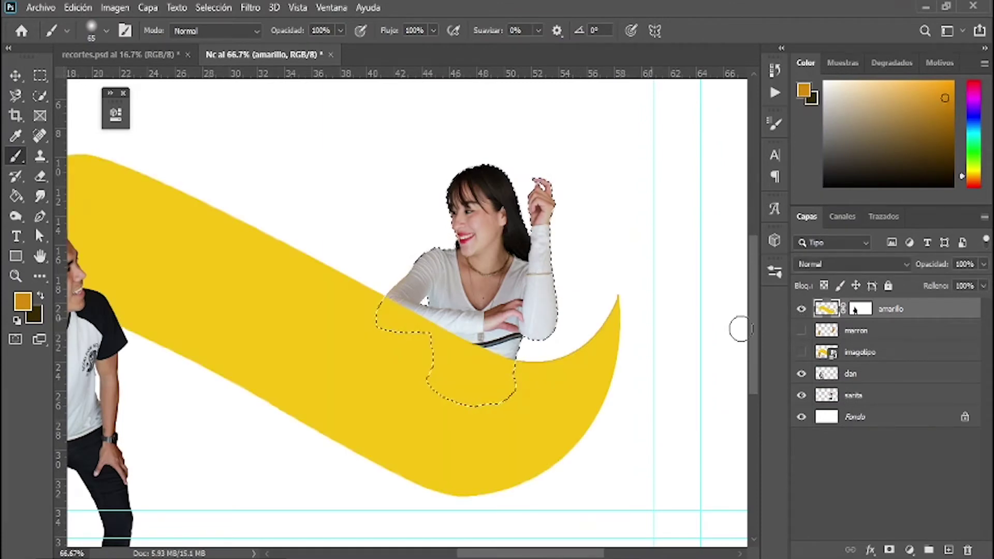
Step: Paint black on the amarillo mask to hide the ribbon over the woman's forearm
{"action": "left_click", "coordinate": [860, 309]}
{"action": "key", "text": "d"}
{"action": "mouse_move", "coordinate": [414, 280]}
{"action": "left_mouse_down"}
{"action": "mouse_move", "coordinate": [382, 311]}
{"action": "mouse_move", "coordinate": [399, 333]}
{"action": "mouse_move", "coordinate": [381, 310]}
{"action": "mouse_move", "coordinate": [469, 342]}
{"action": "left_mouse_up"}
{"action": "key", "text": "x"}
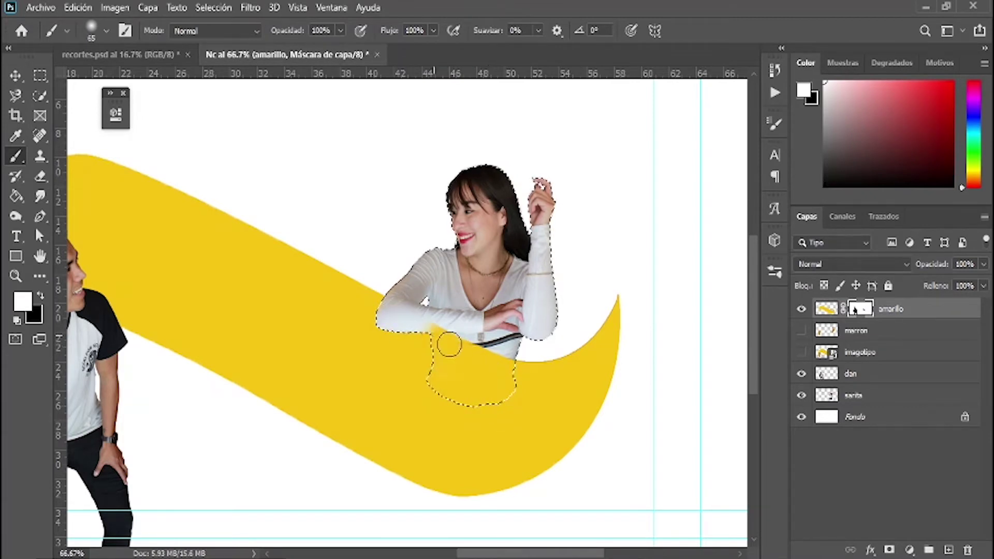
{"action": "key", "text": "ctrl+plus"}
{"action": "key", "text": "x"}
{"action": "left_click_drag", "start_coordinate": [417, 331], "coordinate": [444, 311]}
Step: With a 20 px brush, mask along the arm's lower edge and restore yellow over the waist bar
{"action": "key", "text": "ctrl+plus"}
{"action": "right_click", "coordinate": [468, 207]}
{"action": "left_click_drag", "start_coordinate": [559, 243], "coordinate": [547, 241]}
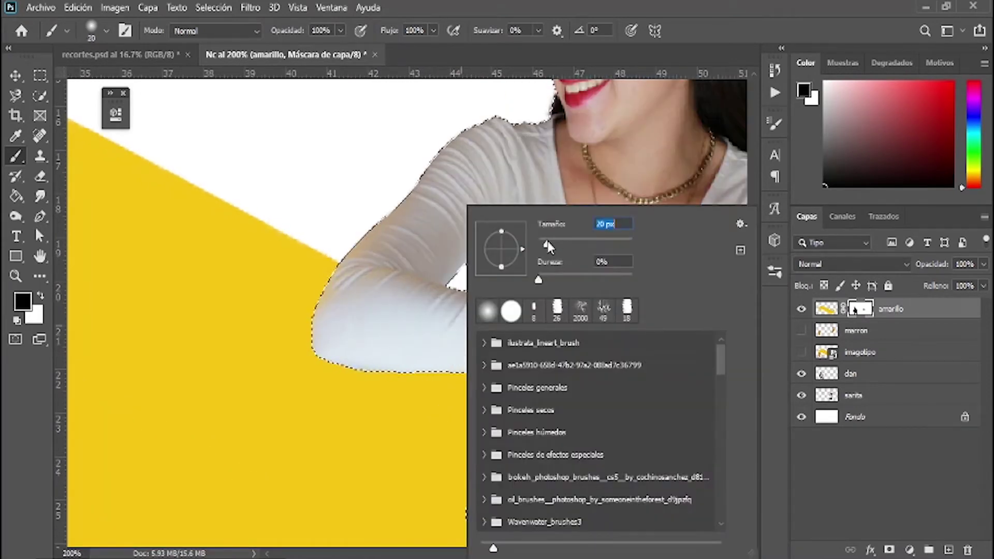
{"action": "key", "text": "Return"}
{"action": "left_click_drag", "start_coordinate": [479, 380], "coordinate": [557, 392]}
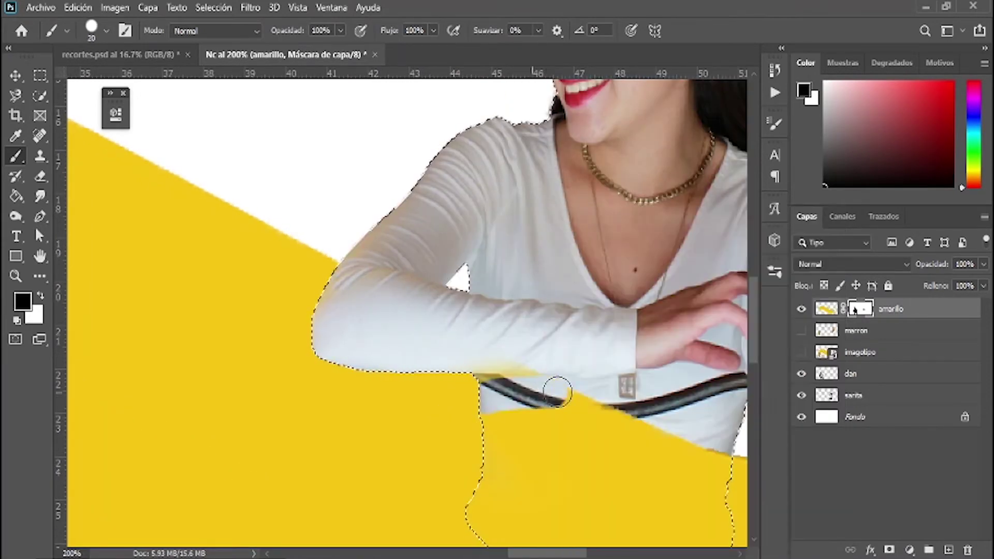
{"action": "key", "text": "x"}
{"action": "mouse_move", "coordinate": [482, 383]}
{"action": "left_mouse_down"}
{"action": "mouse_move", "coordinate": [499, 402]}
{"action": "mouse_move", "coordinate": [595, 395]}
{"action": "left_mouse_up"}
{"action": "key", "text": "x"}
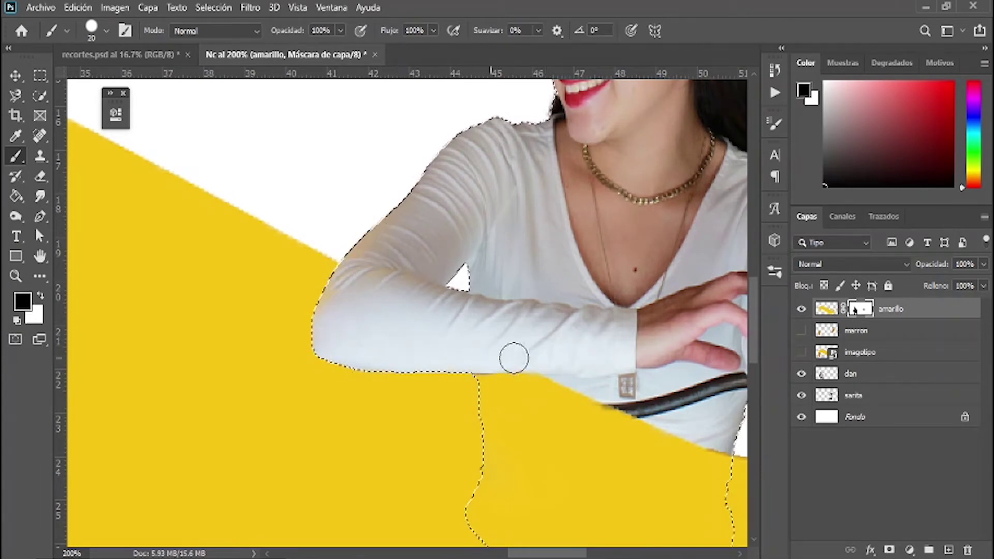
Step: Pan the view over to the woman's right arm
{"action": "key", "text": "x"}
{"action": "left_click_drag", "start_coordinate": [629, 404], "coordinate": [364, 334]}
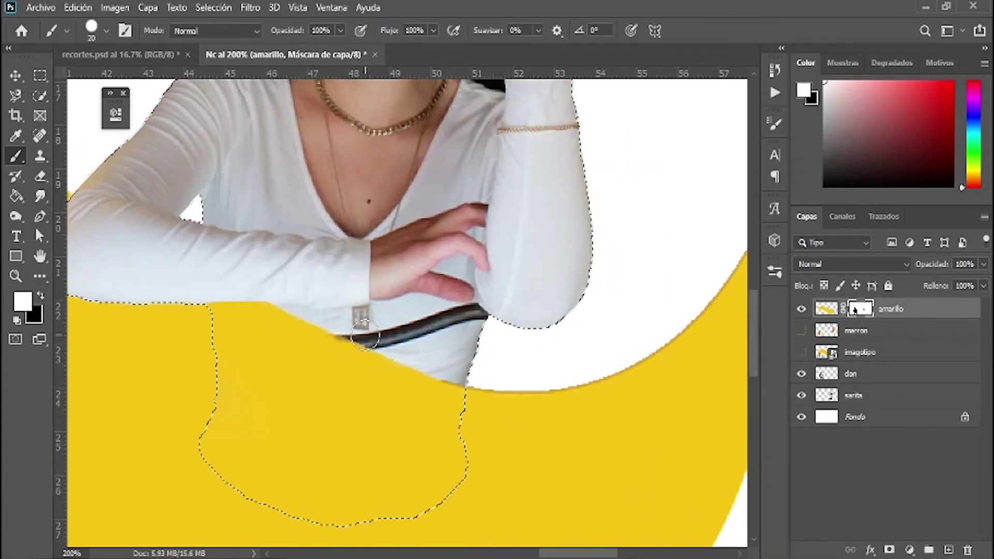
{"action": "scroll", "coordinate": [364, 333], "scroll_direction": "down", "scroll_amount": 2}
{"action": "scroll", "coordinate": [366, 334], "scroll_direction": "down", "scroll_amount": 1}
Step: Show marron and give it an inverted mask from the selection, revealing the brown crescent
{"action": "key", "text": "v"}
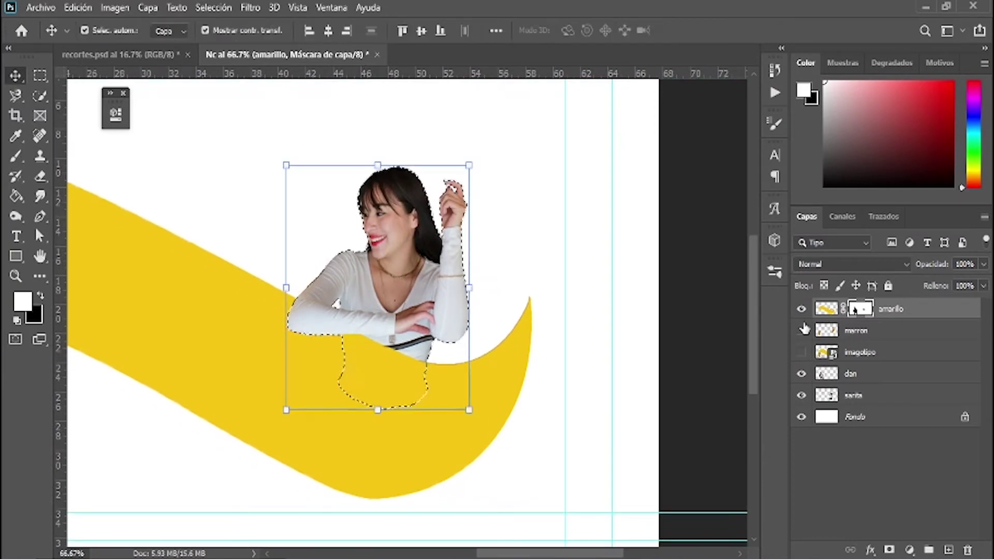
{"action": "left_click", "coordinate": [801, 330]}
{"action": "left_click", "coordinate": [830, 337]}
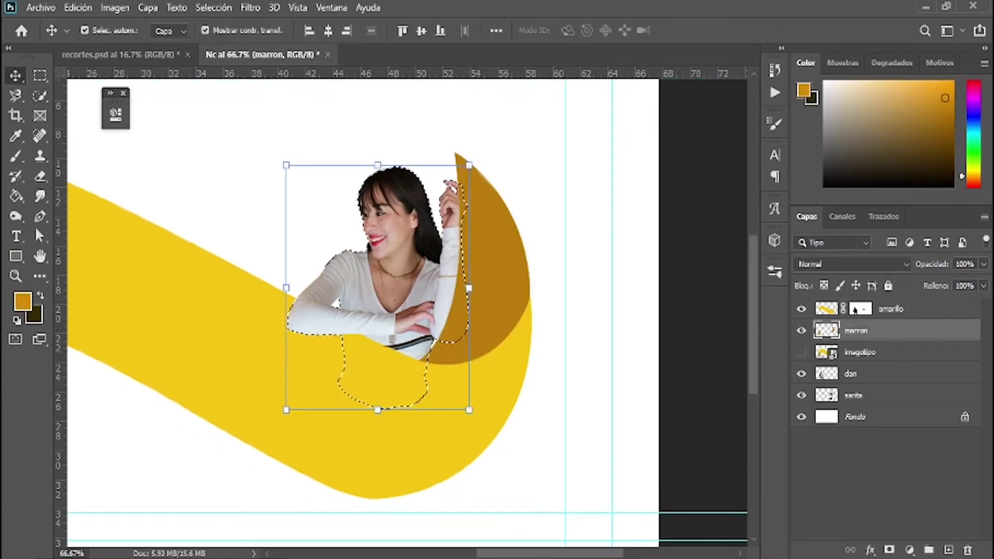
{"action": "left_click", "coordinate": [886, 549]}
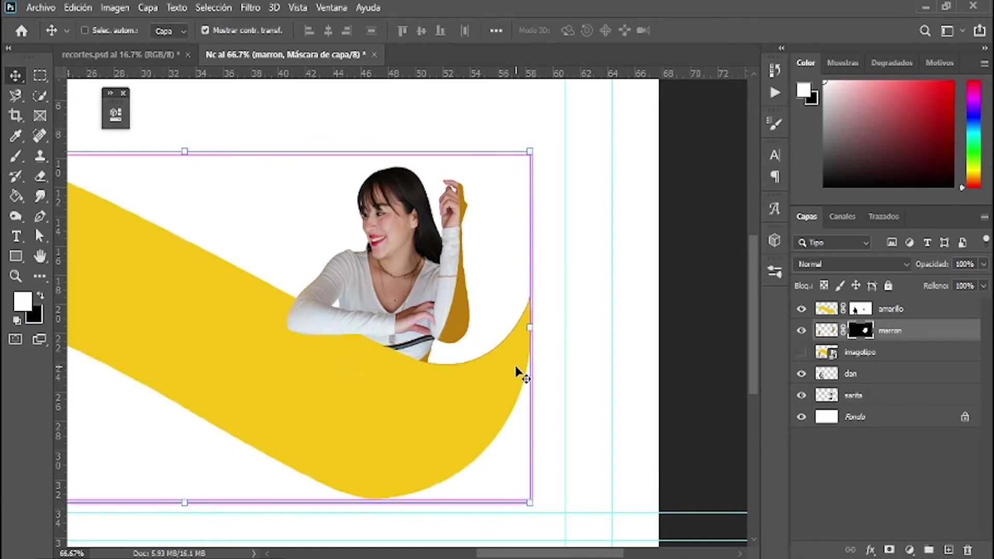
{"action": "key", "text": "ctrl+i"}
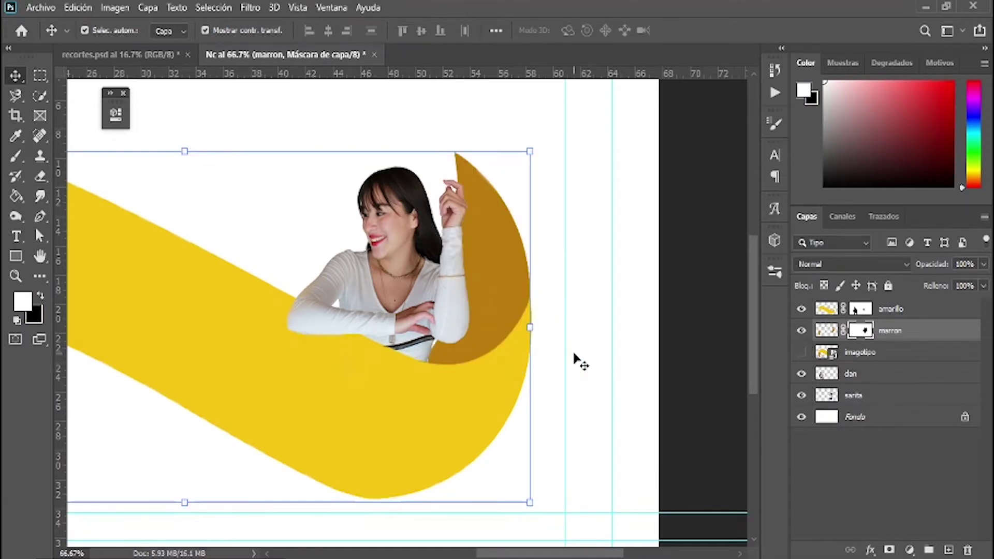
Step: Deselect and quick-select the man's face, neck and shoulder
{"action": "left_click", "coordinate": [573, 353]}
{"action": "scroll", "coordinate": [585, 406], "scroll_direction": "left", "scroll_amount": 3}
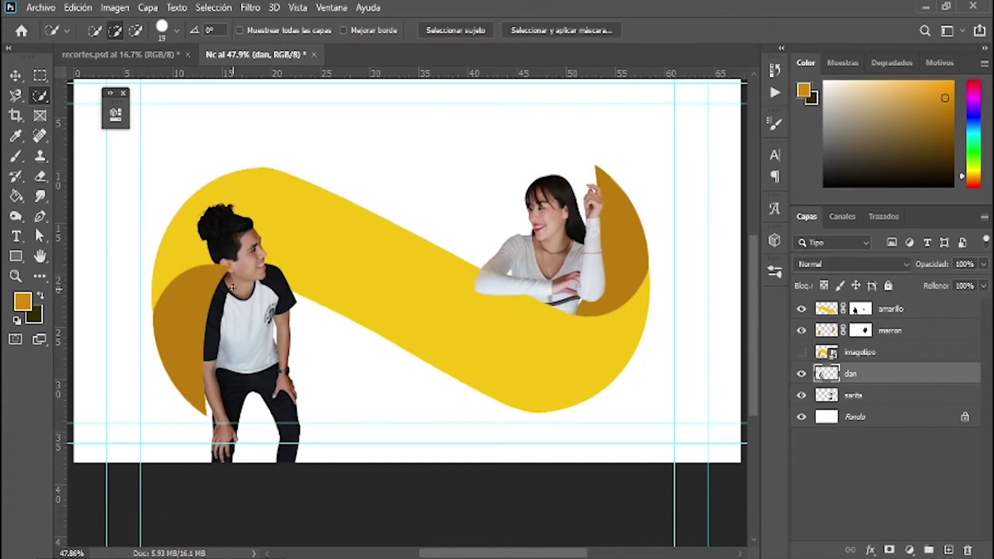
{"action": "left_click_drag", "start_coordinate": [233, 288], "coordinate": [223, 213]}
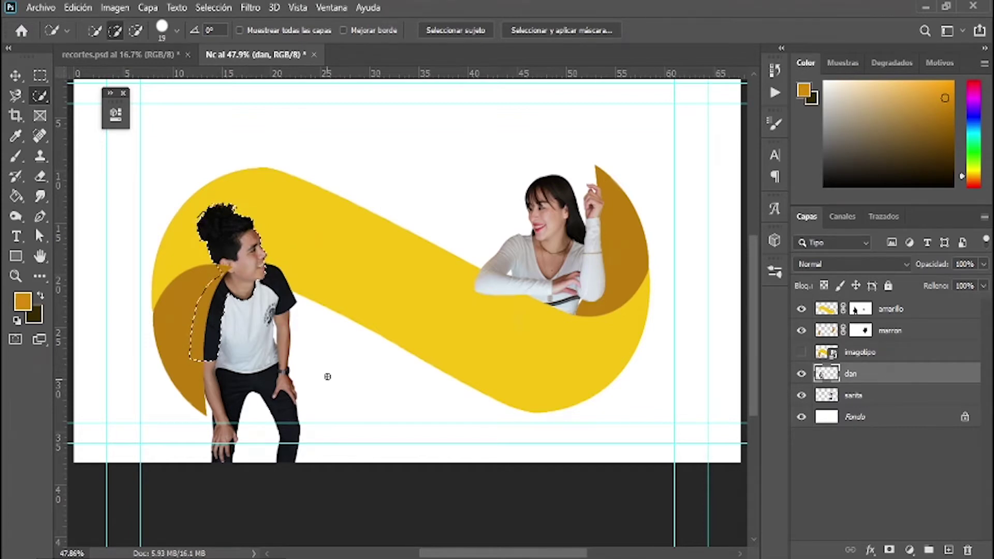
Step: Paint black on the marron mask over the man's sleeve and shoulder
{"action": "left_click", "coordinate": [860, 331]}
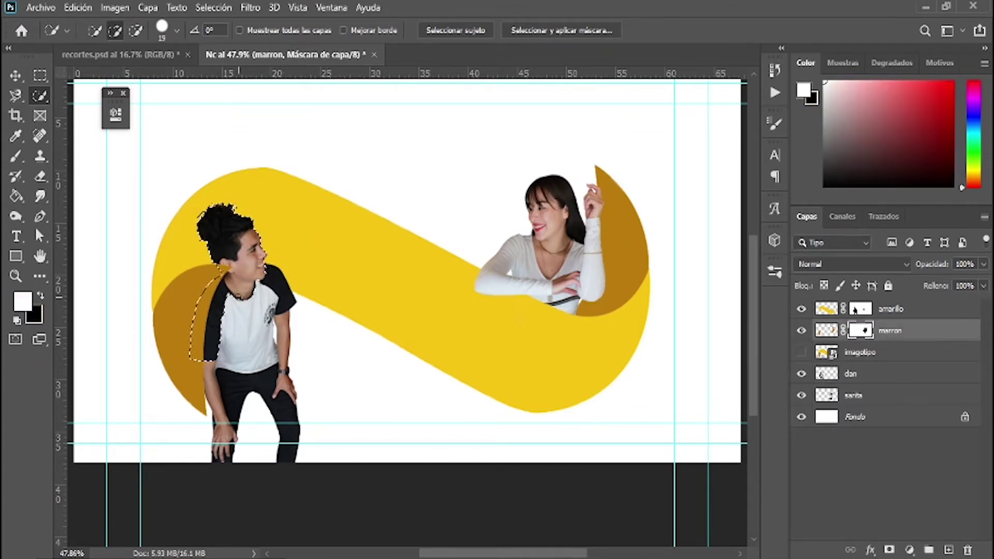
{"action": "key", "text": "b"}
{"action": "key", "text": "x"}
{"action": "right_click", "coordinate": [210, 204]}
{"action": "key", "text": "Escape"}
{"action": "left_click_drag", "start_coordinate": [197, 346], "coordinate": [216, 290]}
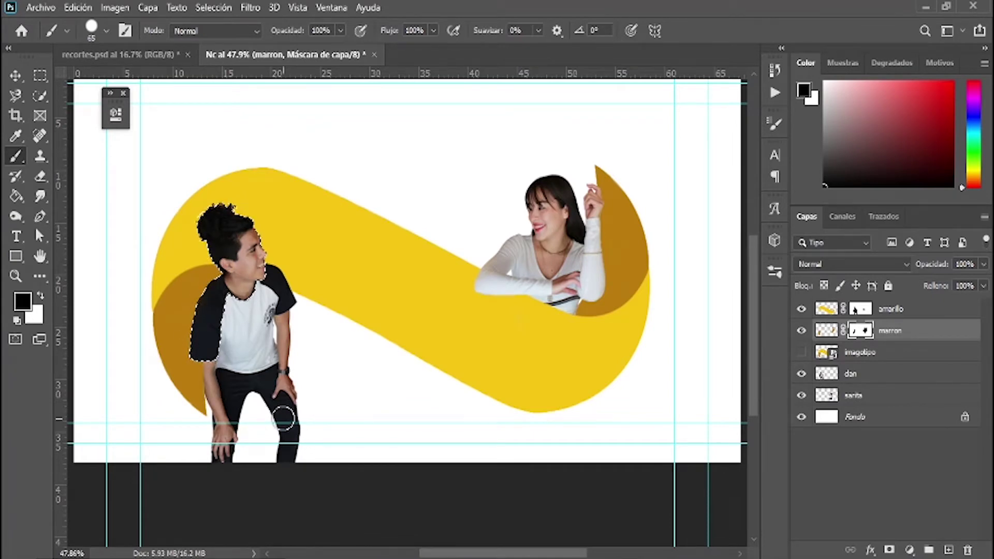
Step: Make dan active, target the amarillo mask, and bring the man's shoulder edge into view
{"action": "key", "text": "v"}
{"action": "left_click", "coordinate": [253, 356]}
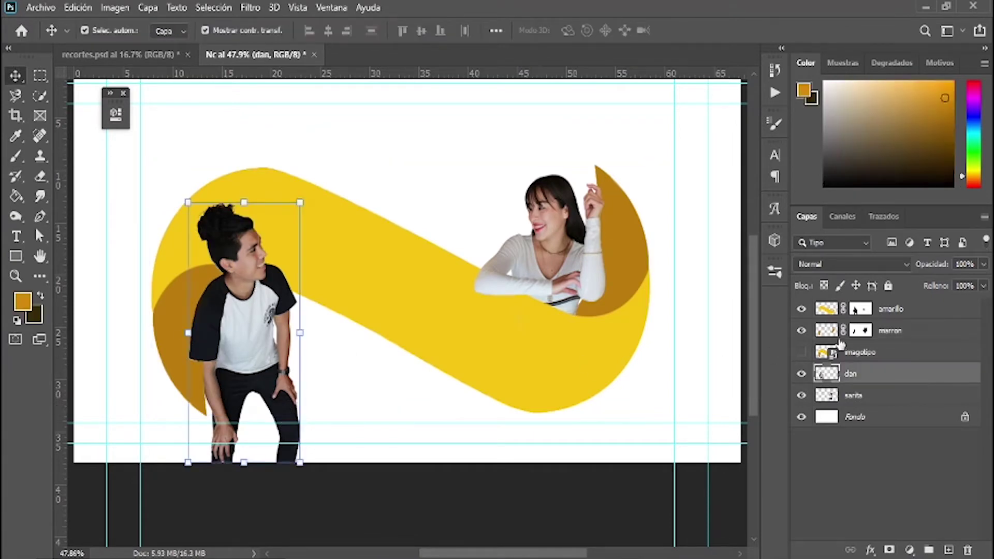
{"action": "left_click", "coordinate": [860, 309]}
{"action": "key", "text": "b"}
{"action": "scroll", "coordinate": [288, 311], "scroll_direction": "up", "scroll_amount": 5}
{"action": "left_click_drag", "start_coordinate": [300, 311], "coordinate": [240, 264]}
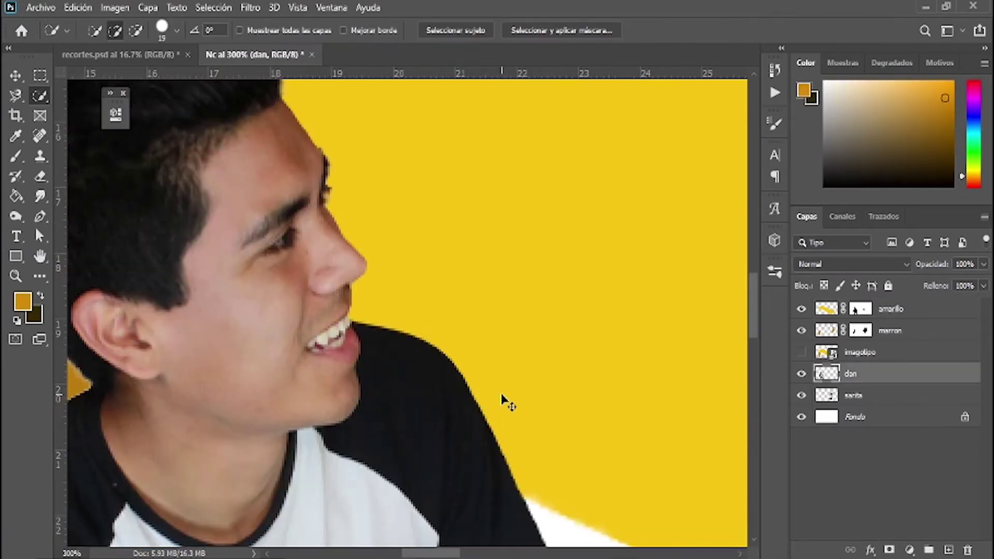
Step: Add the man's black shirt edge to the selection on dan, then undo that addition
{"action": "left_click", "coordinate": [411, 377]}
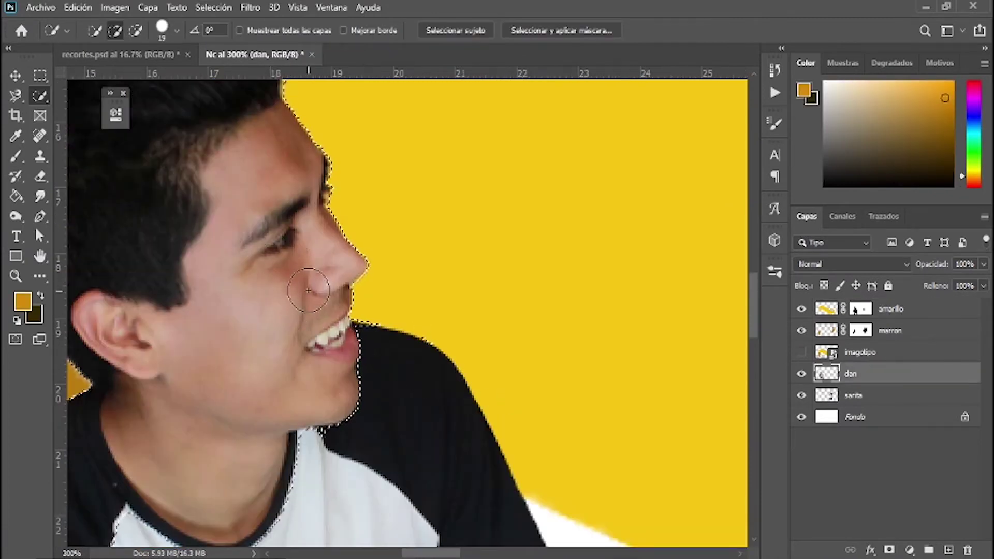
{"action": "left_click", "coordinate": [373, 375]}
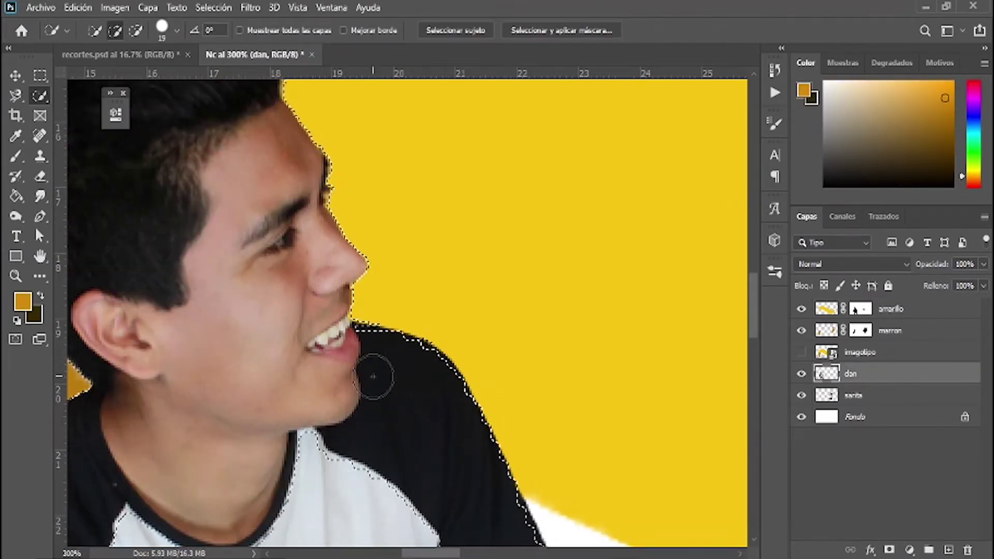
{"action": "left_click_drag", "start_coordinate": [373, 376], "coordinate": [473, 456]}
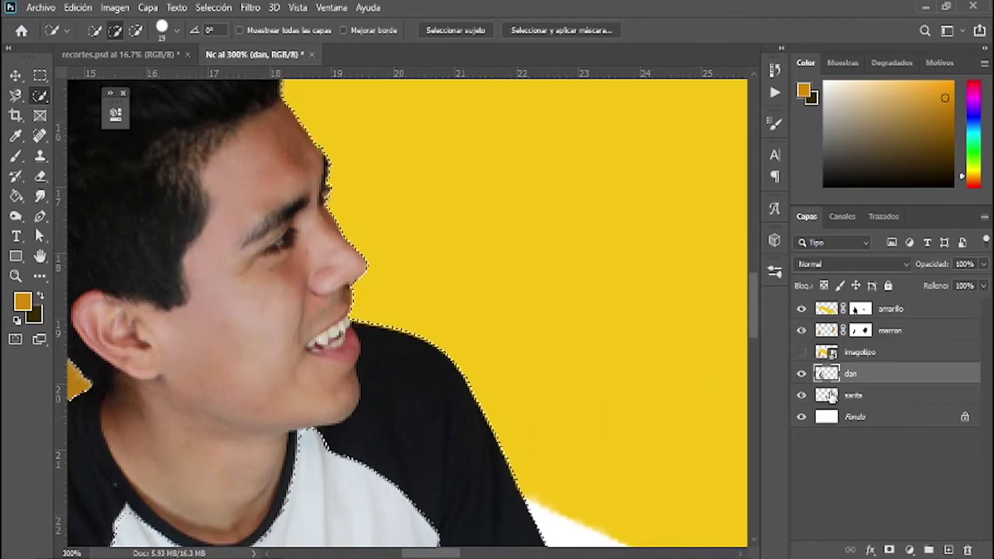
{"action": "left_click", "coordinate": [826, 330]}
{"action": "key", "text": "ctrl+z"}
{"action": "key", "text": "ctrl+z"}
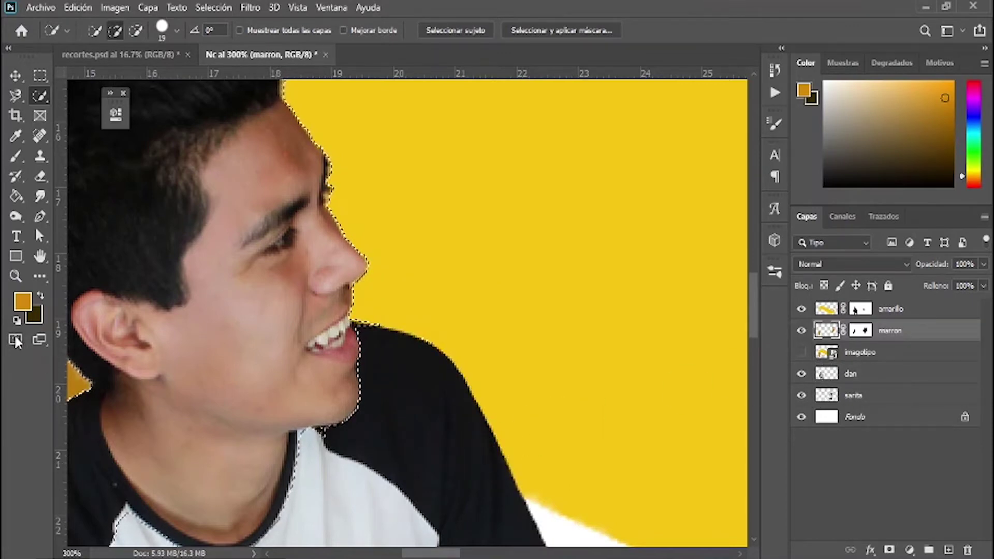
Step: Preview the man's face-and-shoulder selection as a red quick mask, then return it to a selection
{"action": "left_click", "coordinate": [23, 344]}
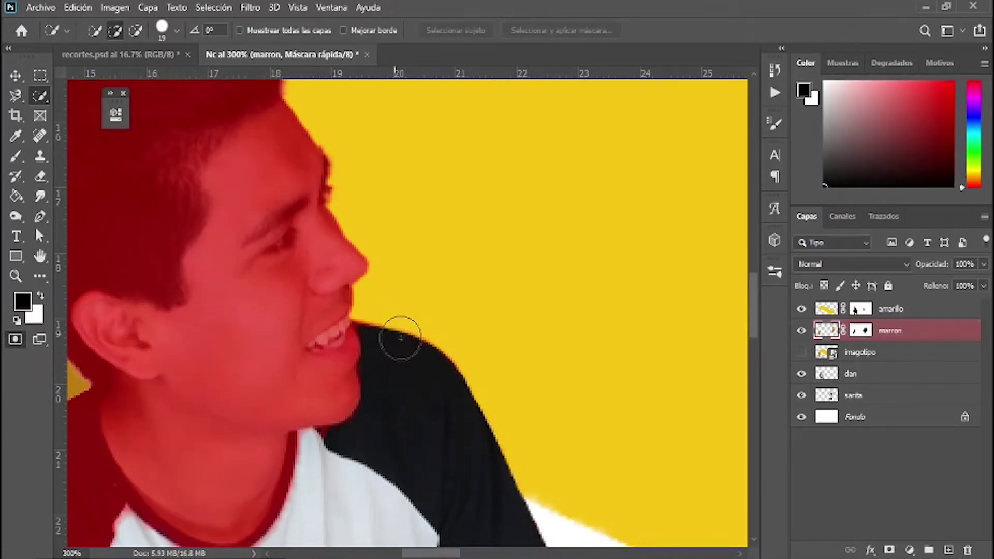
{"action": "key", "text": "b"}
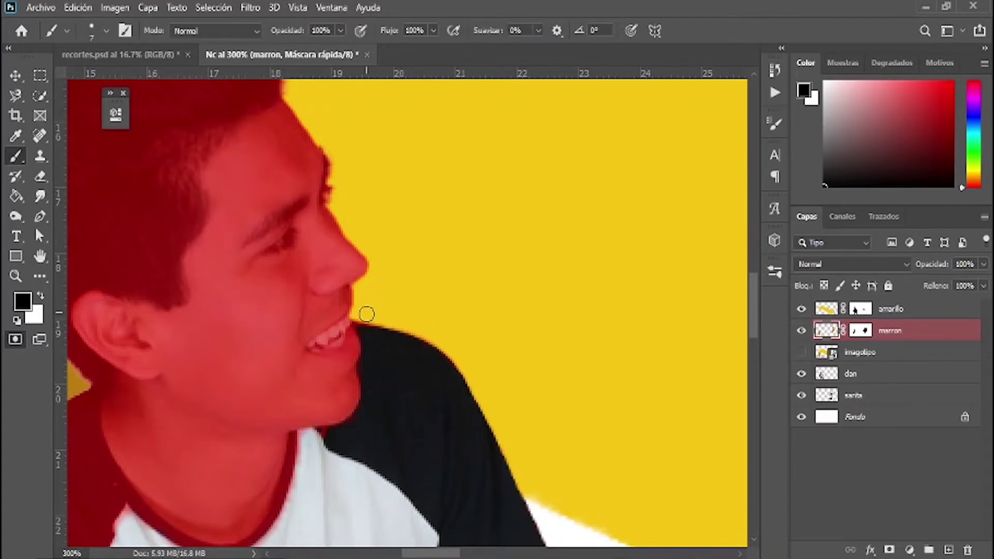
{"action": "key", "text": "x"}
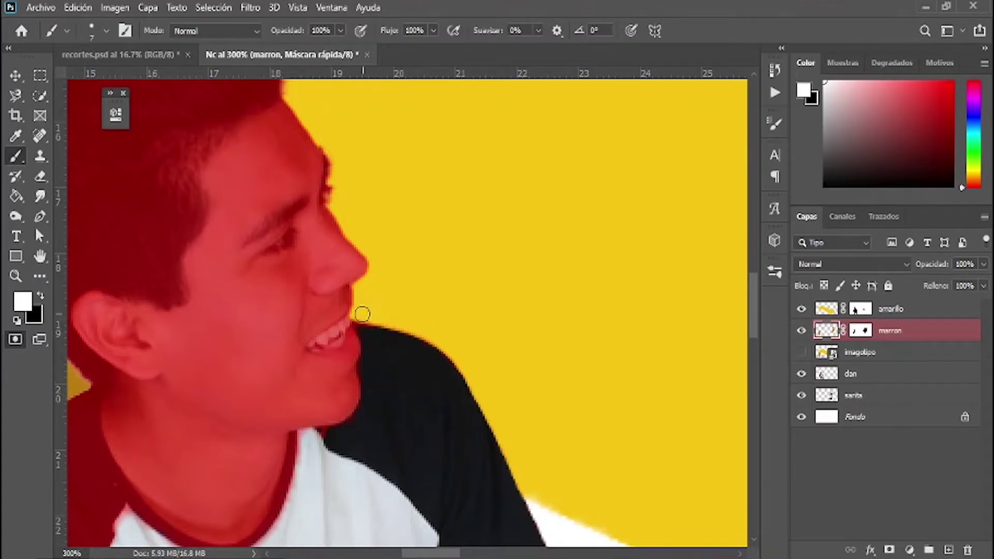
{"action": "key", "text": "x"}
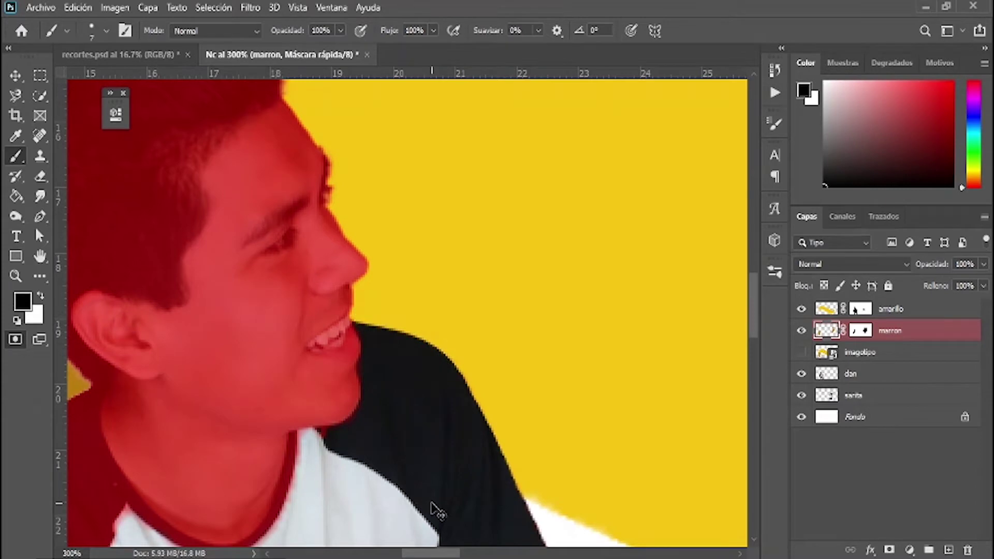
{"action": "left_click", "coordinate": [14, 339]}
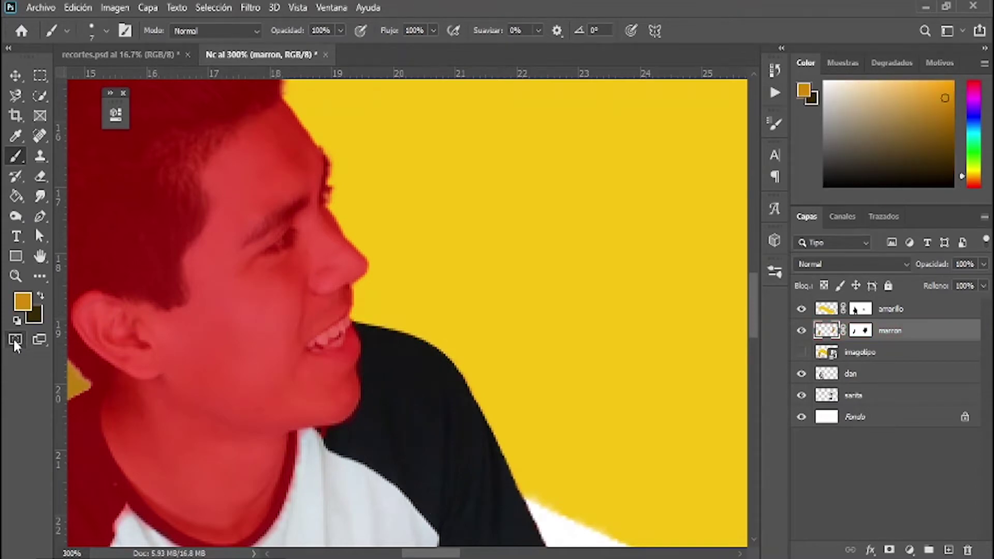
Step: Deselect and paint white on the amarillo mask to restore yellow along the shirt's right edge and collar
{"action": "key", "text": "ctrl+d"}
{"action": "left_click", "coordinate": [860, 332]}
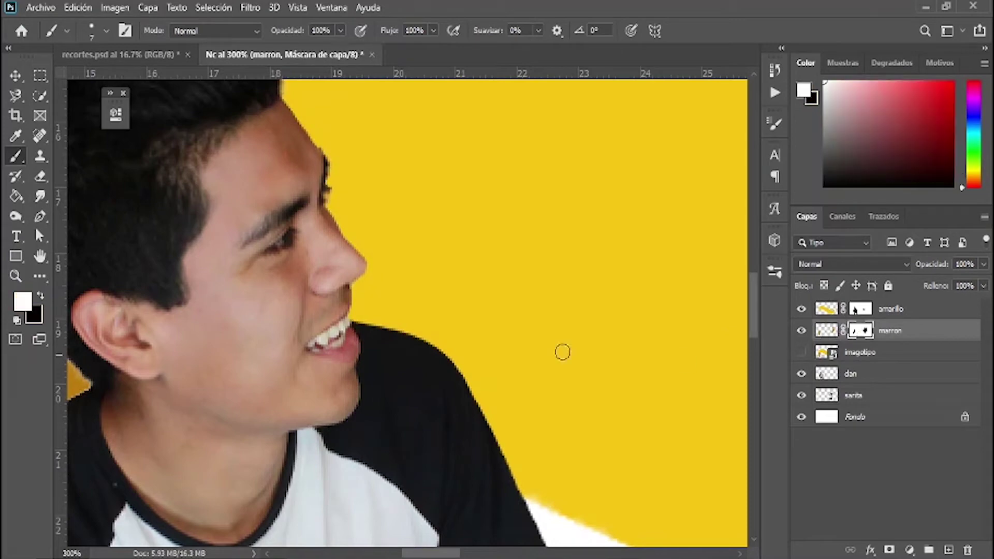
{"action": "left_click", "coordinate": [860, 309]}
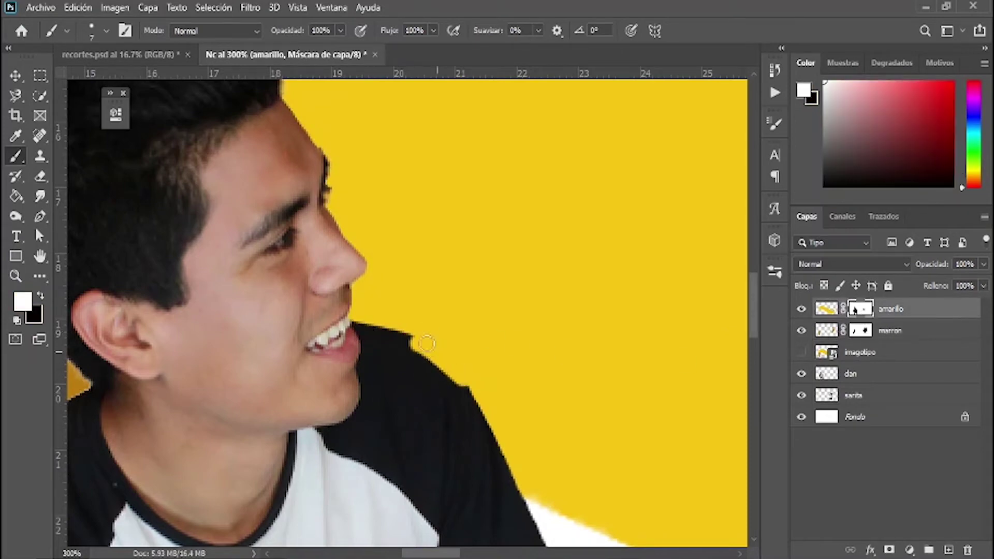
{"action": "left_click_drag", "start_coordinate": [378, 323], "coordinate": [500, 445]}
{"action": "mouse_move", "coordinate": [522, 482]}
{"action": "left_mouse_down"}
{"action": "mouse_move", "coordinate": [400, 444]}
{"action": "mouse_move", "coordinate": [364, 379]}
{"action": "left_mouse_up"}
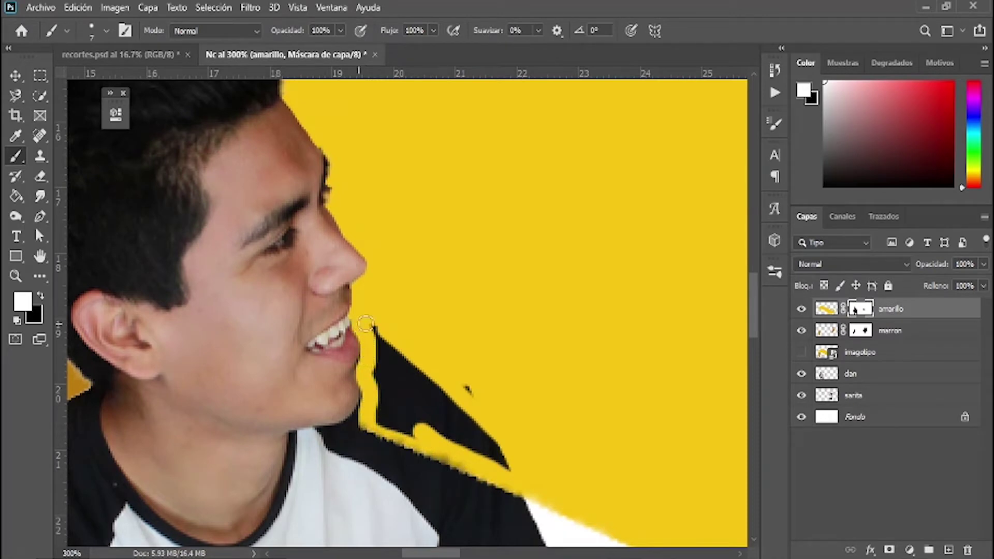
{"action": "left_click_drag", "start_coordinate": [362, 323], "coordinate": [455, 362]}
Step: Cover the black collar near the neck with yellow using a 48 px brush
{"action": "right_click", "coordinate": [461, 362]}
{"action": "left_click_drag", "start_coordinate": [558, 247], "coordinate": [562, 246]}
{"action": "key", "text": "Return"}
{"action": "mouse_move", "coordinate": [433, 328]}
{"action": "left_mouse_down"}
{"action": "mouse_move", "coordinate": [414, 362]}
{"action": "mouse_move", "coordinate": [444, 413]}
{"action": "mouse_move", "coordinate": [435, 406]}
{"action": "left_mouse_up"}
Step: Trim the yellow back along the collar edge with a 7 px black brush, then zoom out
{"action": "right_click", "coordinate": [434, 406]}
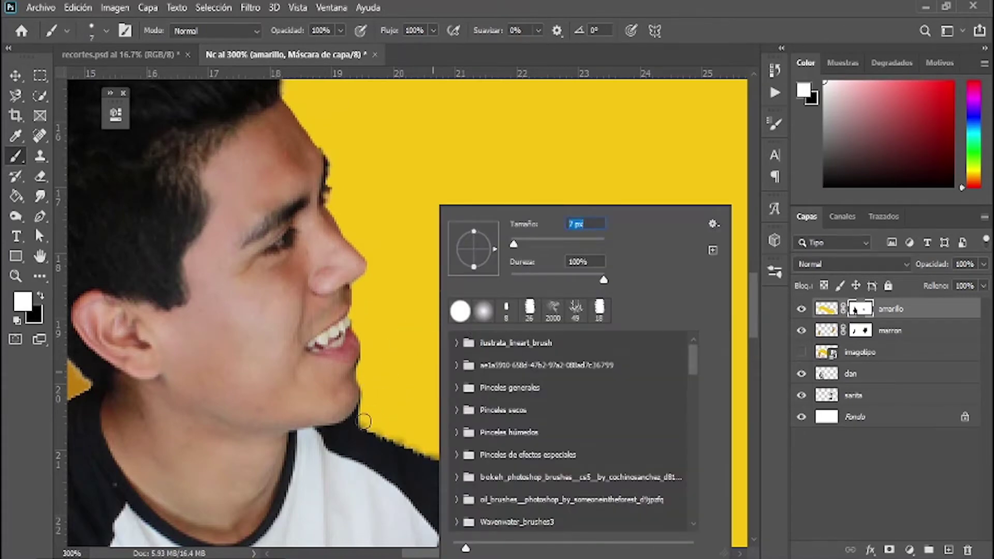
{"action": "key", "text": "Return"}
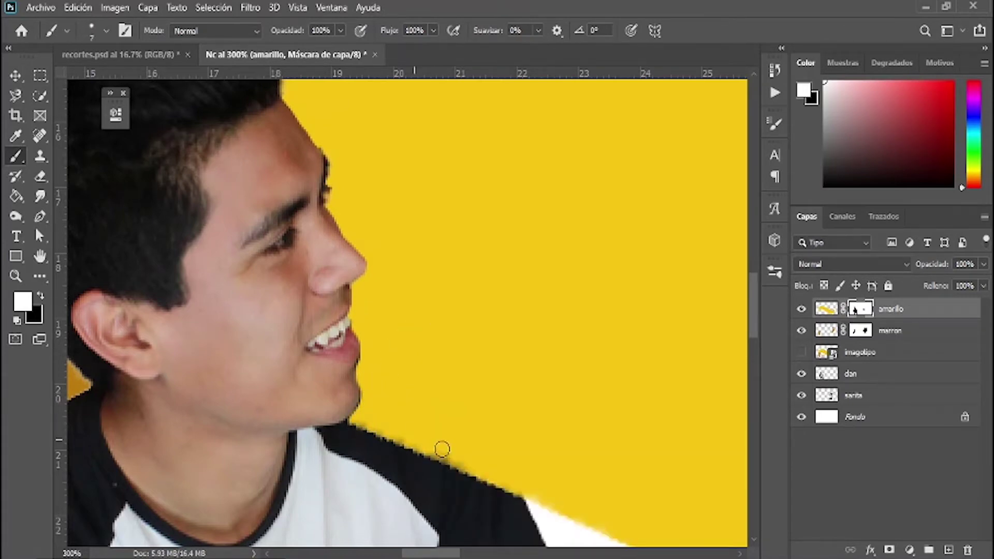
{"action": "key", "text": "x"}
{"action": "left_click_drag", "start_coordinate": [422, 459], "coordinate": [526, 501]}
{"action": "key", "text": "x"}
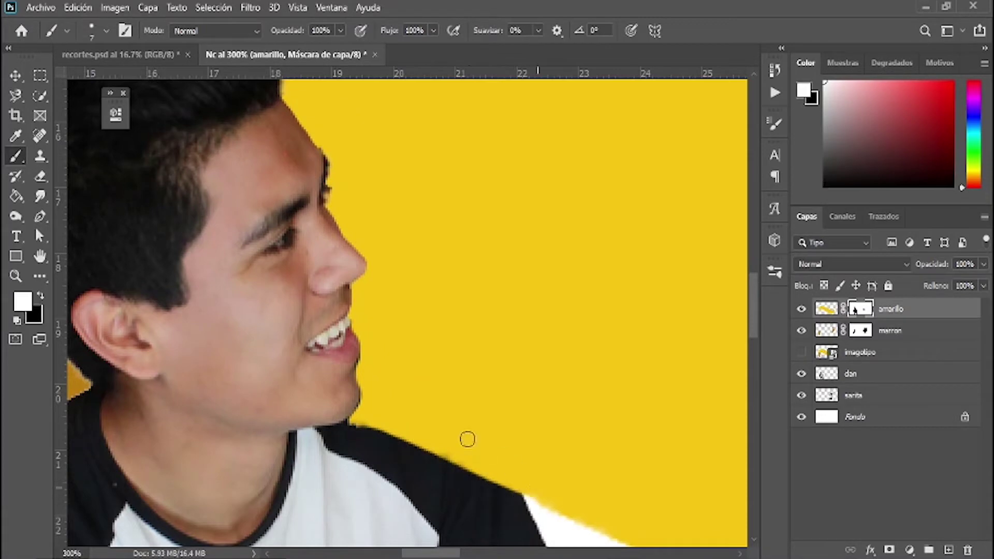
{"action": "key", "text": "ctrl+minus"}
{"action": "key", "text": "ctrl+minus"}
{"action": "key", "text": "ctrl+minus"}
{"action": "key", "text": "ctrl+minus"}
{"action": "key", "text": "ctrl+minus"}
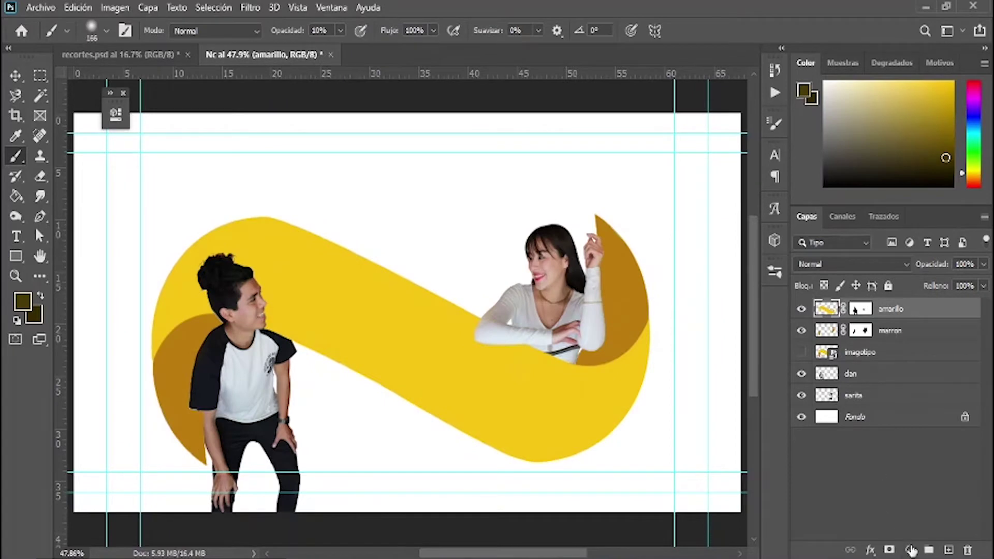
Step: Add a Levels layer clipped to amarillo with output white 129 and its mask inverted to black
{"action": "left_click", "coordinate": [911, 550]}
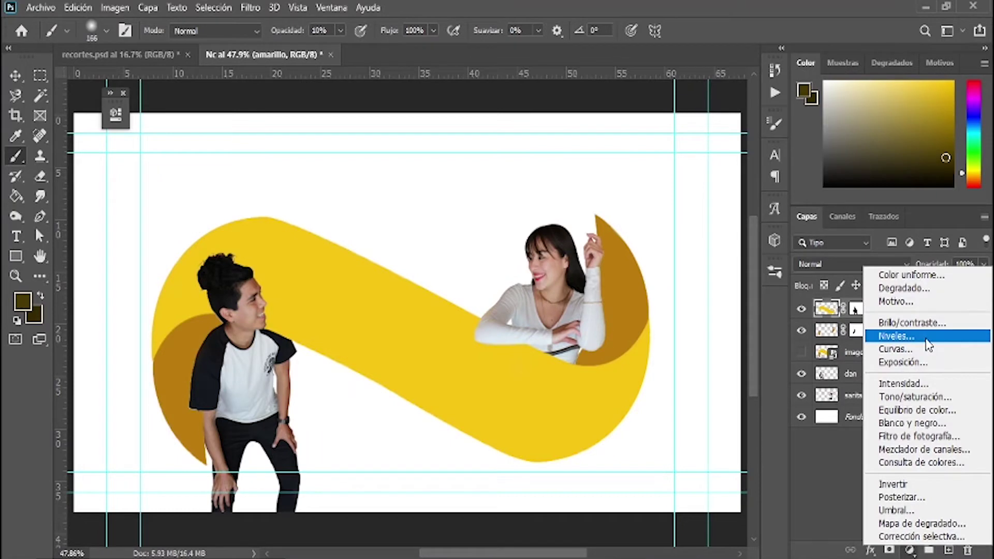
{"action": "left_click", "coordinate": [897, 336]}
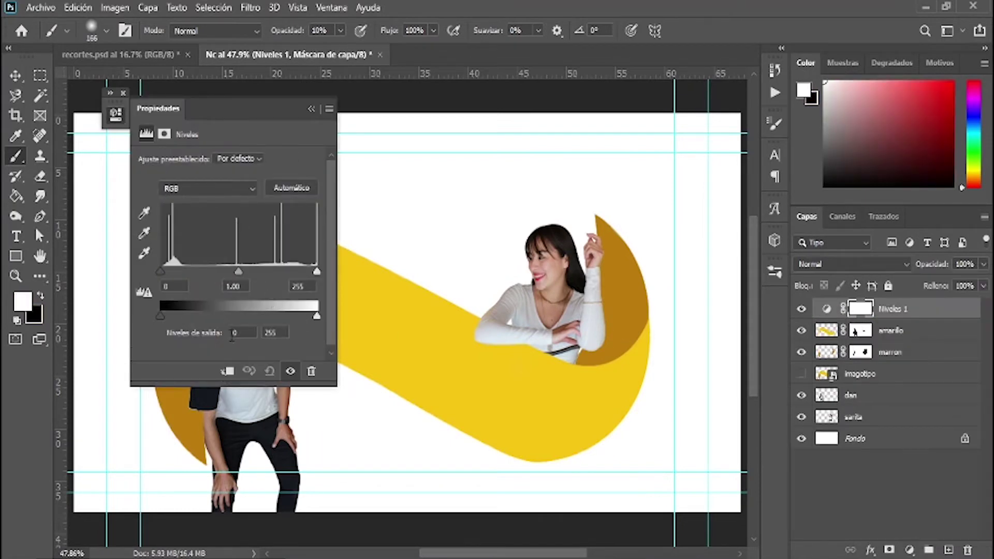
{"action": "left_click", "coordinate": [228, 377]}
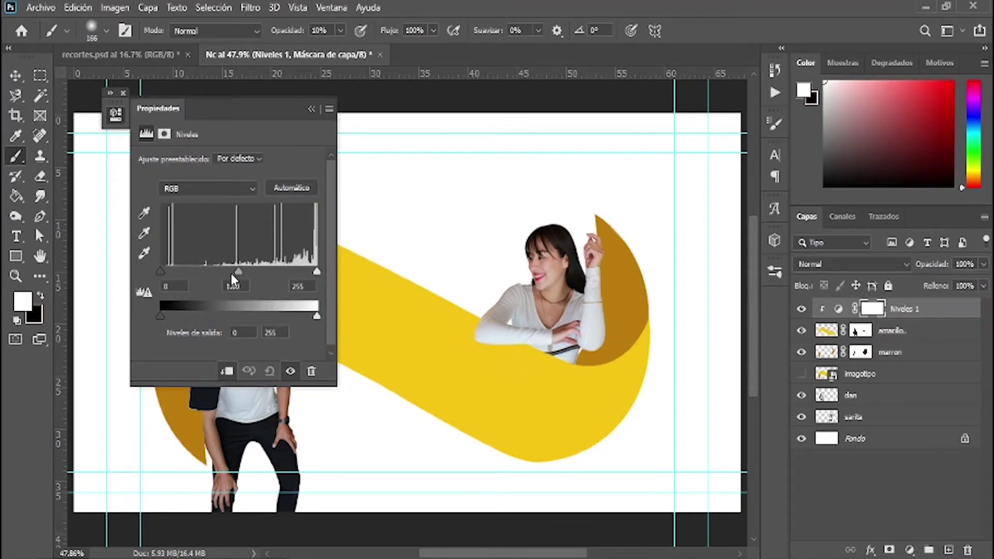
{"action": "left_click_drag", "start_coordinate": [317, 316], "coordinate": [236, 315]}
{"action": "left_click", "coordinate": [311, 110]}
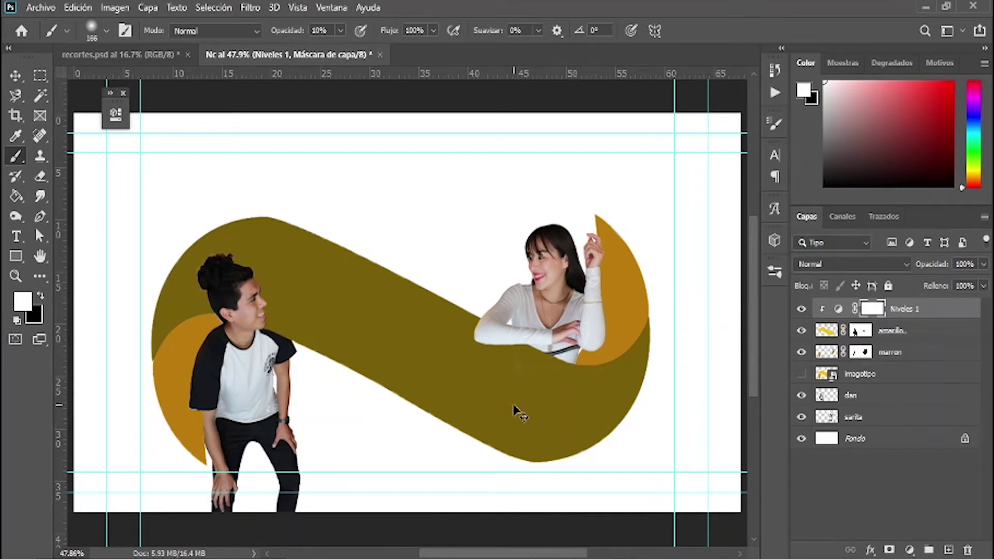
{"action": "key", "text": "ctrl+i"}
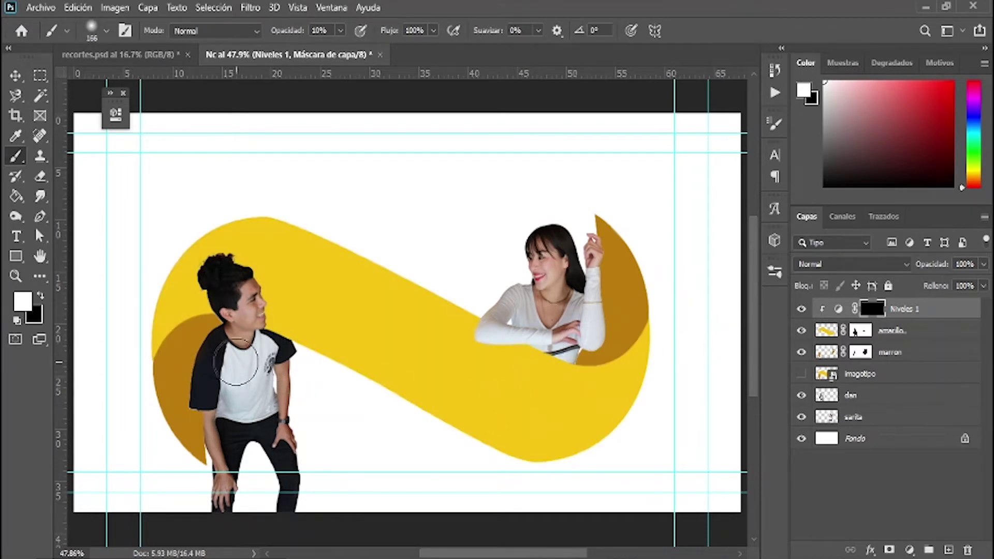
Step: Paint soft Niveles 1 shading around the boy's head, shoulder and the ribbon's lower edge, enlarging the brush to 247 px
{"action": "mouse_move", "coordinate": [174, 343]}
{"action": "left_mouse_down"}
{"action": "mouse_move", "coordinate": [236, 323]}
{"action": "mouse_move", "coordinate": [328, 355]}
{"action": "mouse_move", "coordinate": [458, 421]}
{"action": "mouse_move", "coordinate": [397, 388]}
{"action": "left_mouse_up"}
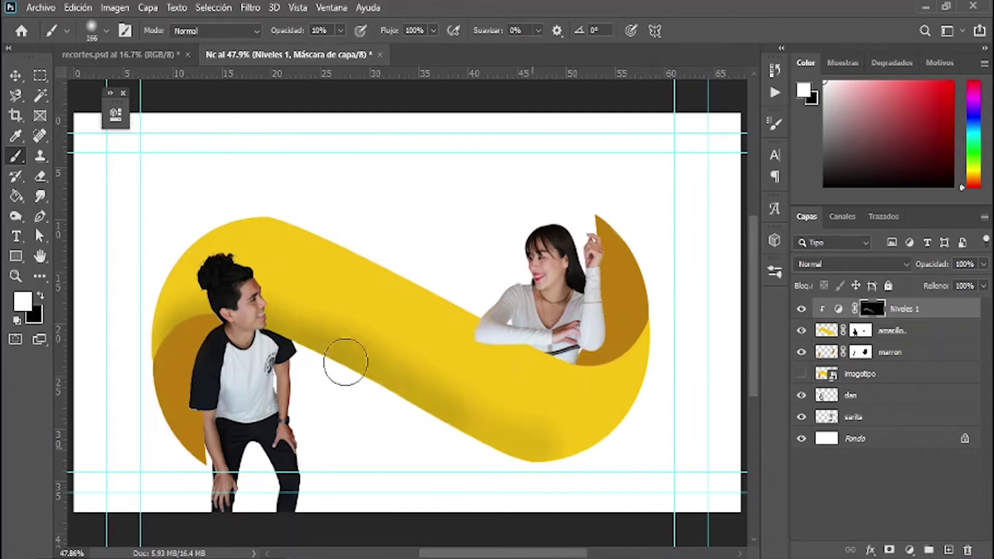
{"action": "mouse_move", "coordinate": [176, 341]}
{"action": "left_mouse_down"}
{"action": "mouse_move", "coordinate": [203, 312]}
{"action": "mouse_move", "coordinate": [166, 329]}
{"action": "left_mouse_up"}
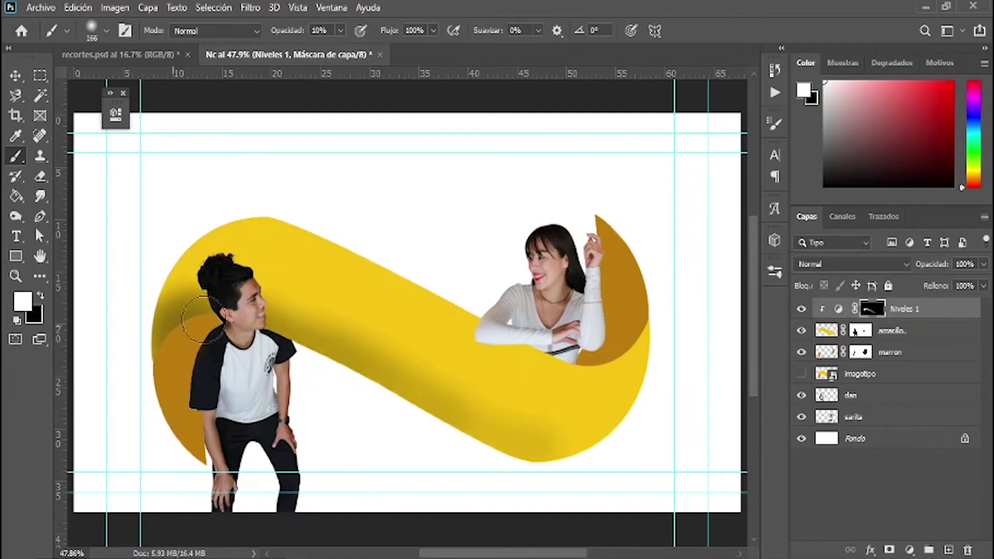
{"action": "mouse_move", "coordinate": [276, 313]}
{"action": "left_mouse_down"}
{"action": "mouse_move", "coordinate": [511, 455]}
{"action": "mouse_move", "coordinate": [655, 384]}
{"action": "mouse_move", "coordinate": [549, 453]}
{"action": "left_mouse_up"}
{"action": "right_click", "coordinate": [442, 408]}
{"action": "left_click_drag", "start_coordinate": [460, 243], "coordinate": [500, 241]}
{"action": "key", "text": "Return"}
{"action": "left_click_drag", "start_coordinate": [342, 308], "coordinate": [291, 332]}
{"action": "mouse_move", "coordinate": [177, 344]}
{"action": "left_mouse_down"}
{"action": "mouse_move", "coordinate": [329, 366]}
{"action": "mouse_move", "coordinate": [561, 471]}
{"action": "mouse_move", "coordinate": [611, 444]}
{"action": "mouse_move", "coordinate": [387, 362]}
{"action": "left_mouse_up"}
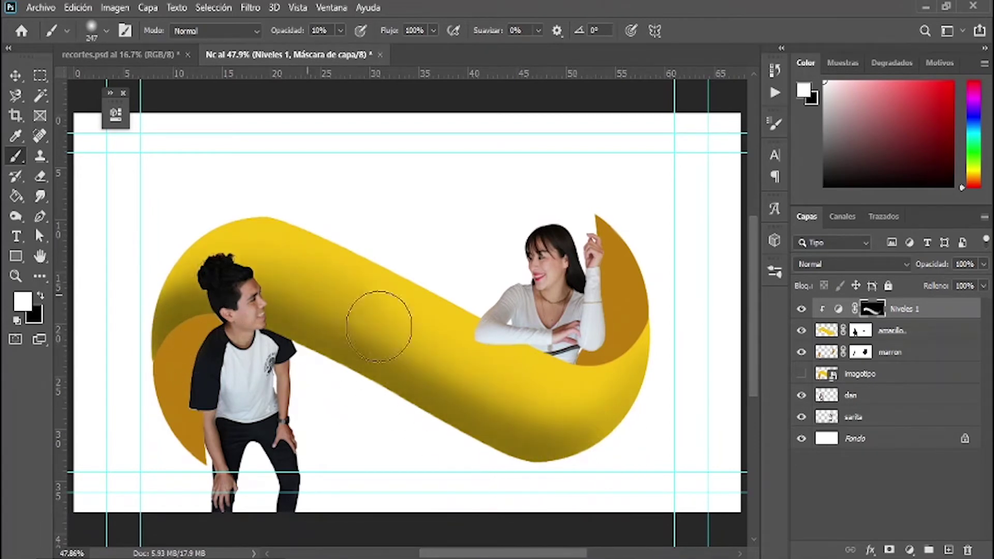
Step: Shrink the shading brush to 67 px and bring up the adjustment layer list
{"action": "key", "text": "x"}
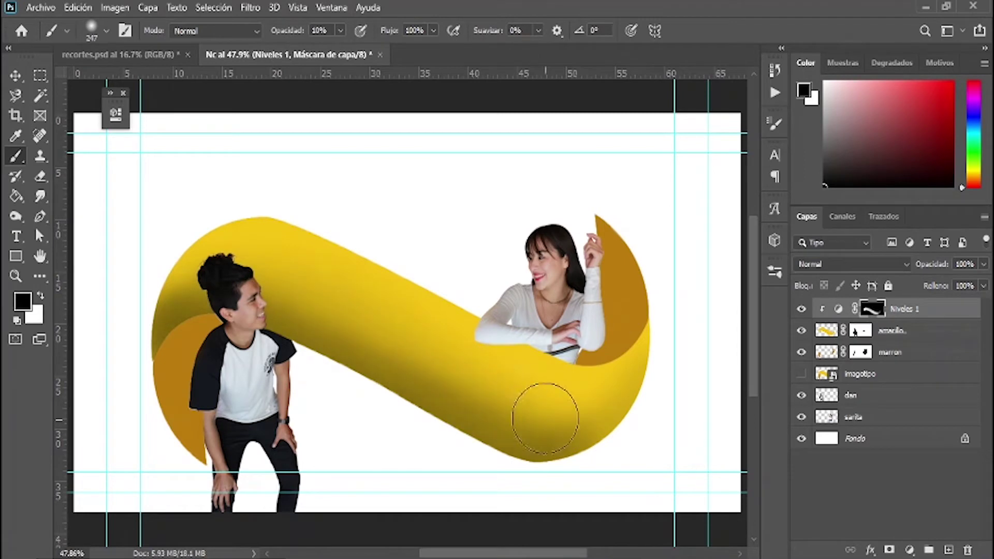
{"action": "key", "text": "x"}
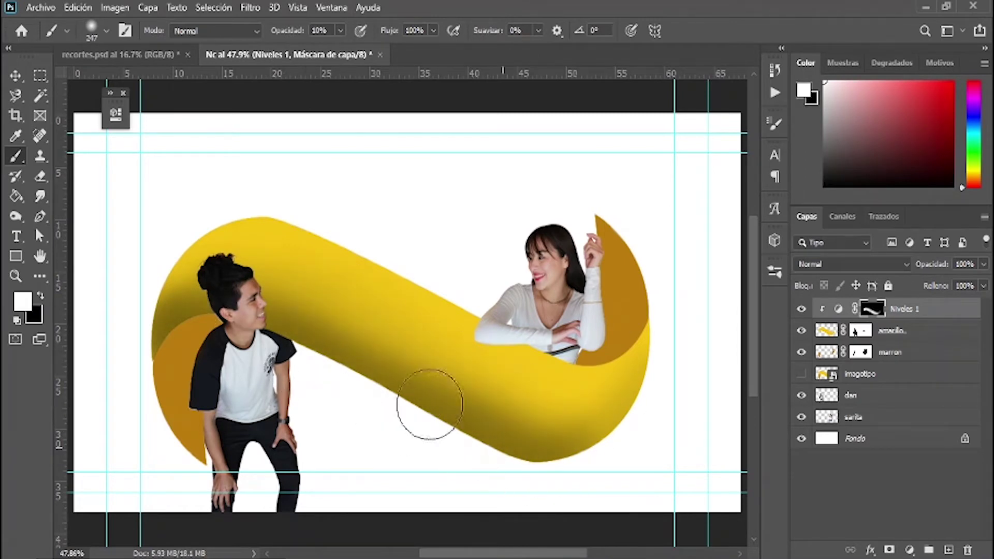
{"action": "right_click", "coordinate": [506, 326]}
{"action": "left_click", "coordinate": [612, 243]}
{"action": "key", "text": "Return"}
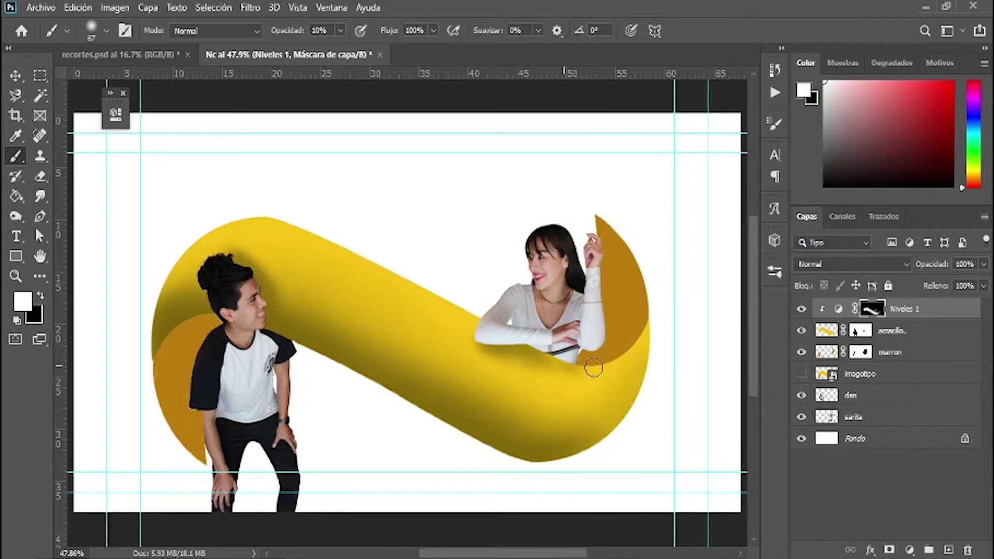
{"action": "left_click", "coordinate": [909, 549]}
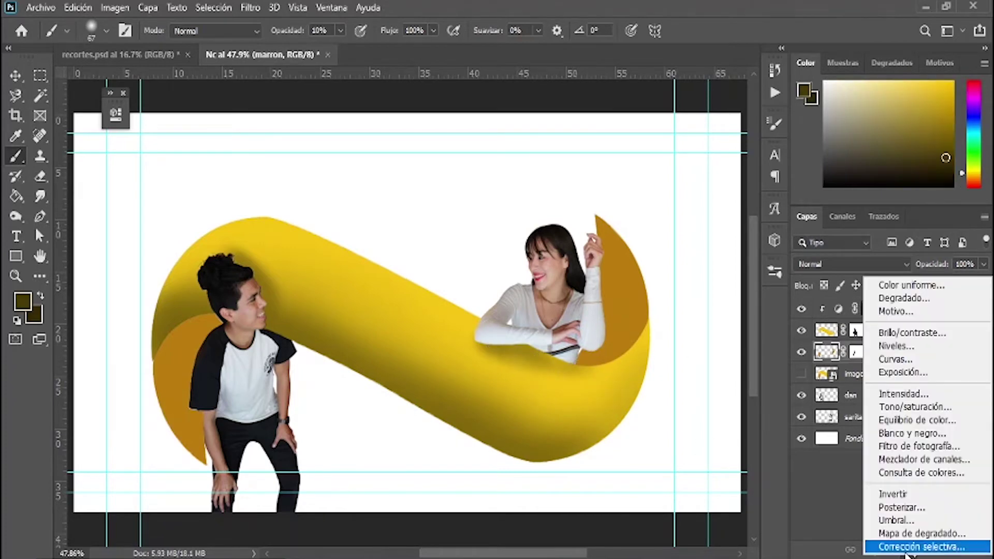
Step: Add a Niveles 2 Levels layer with output white 140 and fill its mask black
{"action": "left_click", "coordinate": [838, 346]}
{"action": "left_click_drag", "start_coordinate": [317, 317], "coordinate": [248, 317]}
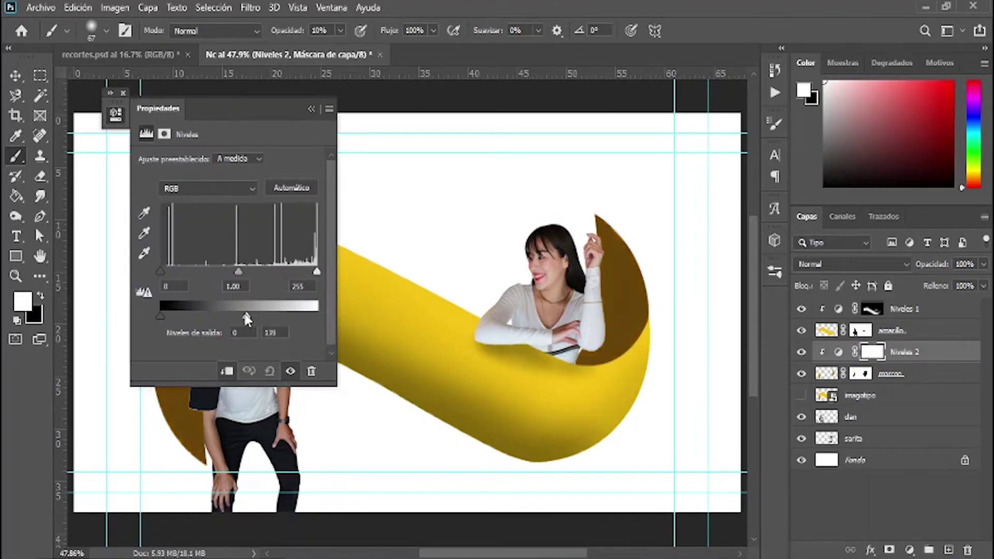
{"action": "left_click", "coordinate": [308, 110]}
{"action": "left_click", "coordinate": [837, 353]}
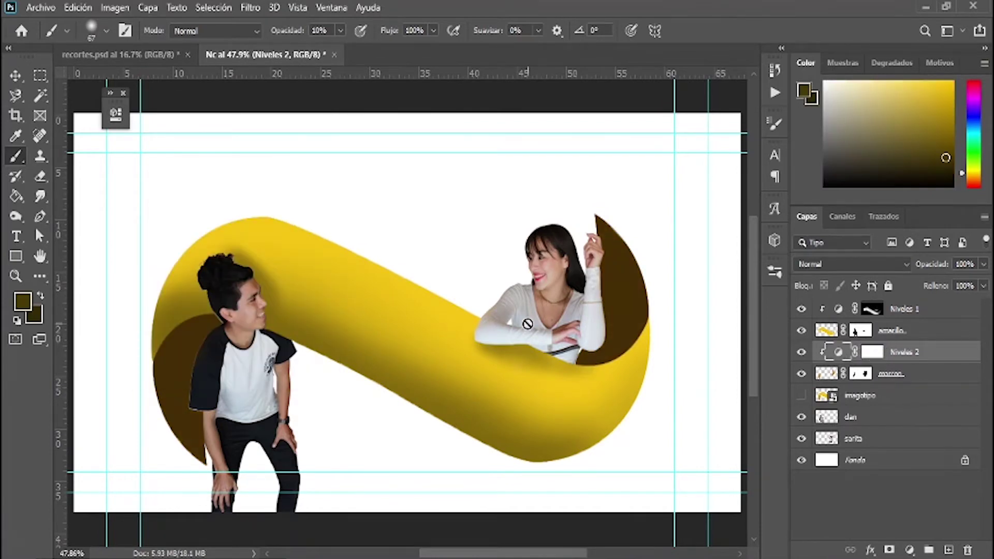
{"action": "left_click", "coordinate": [872, 352]}
{"action": "key", "text": "ctrl+i"}
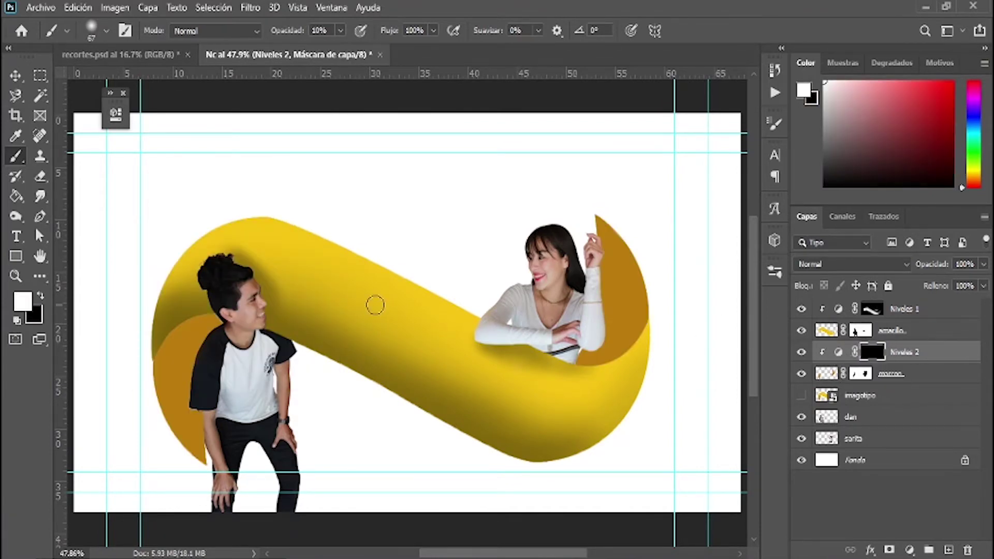
Step: With a 113 px brush, paint shadows on the gold shape beside the man's shoulder
{"action": "right_click", "coordinate": [226, 312]}
{"action": "left_click_drag", "start_coordinate": [304, 228], "coordinate": [332, 227]}
{"action": "key", "text": "Return"}
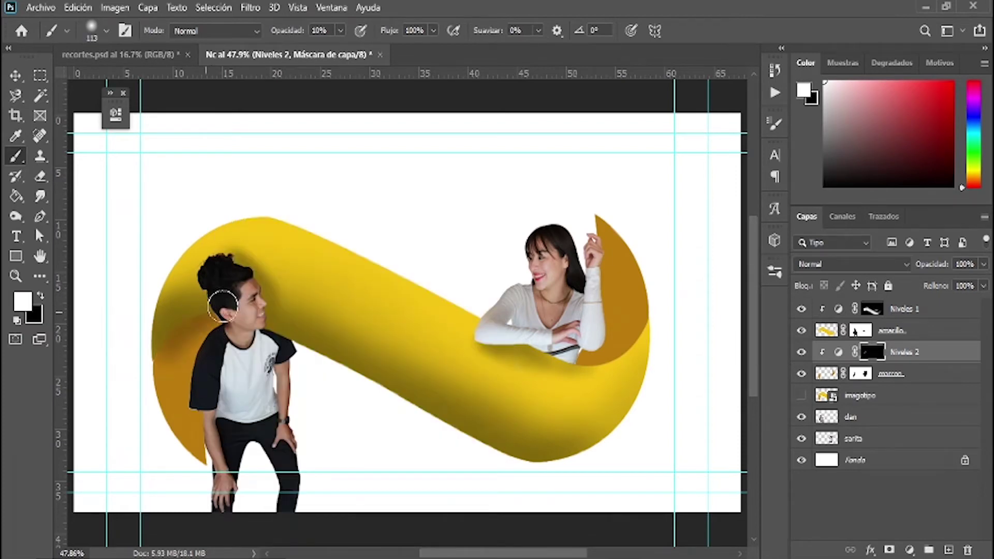
{"action": "left_click_drag", "start_coordinate": [170, 341], "coordinate": [156, 395]}
{"action": "left_click_drag", "start_coordinate": [206, 422], "coordinate": [209, 325]}
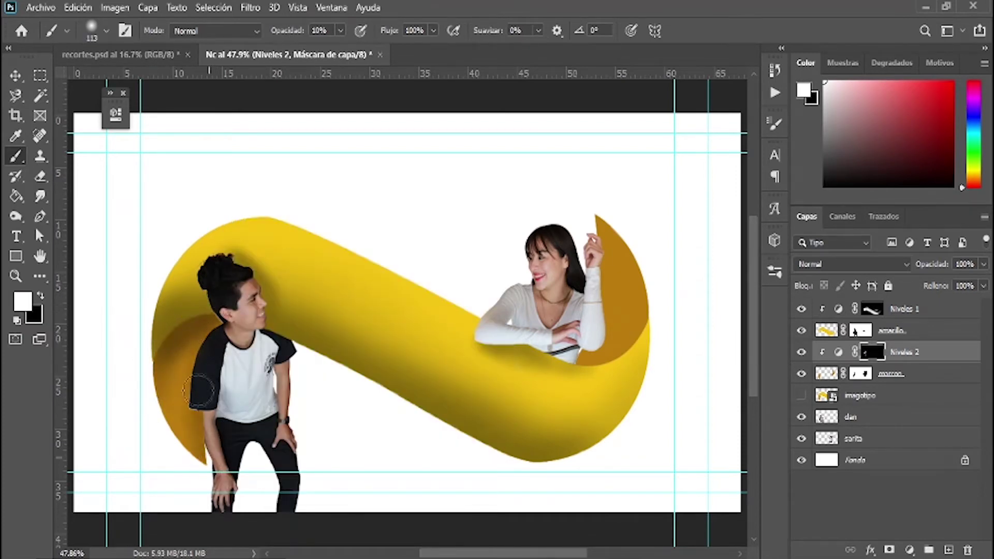
{"action": "left_click_drag", "start_coordinate": [186, 369], "coordinate": [197, 462]}
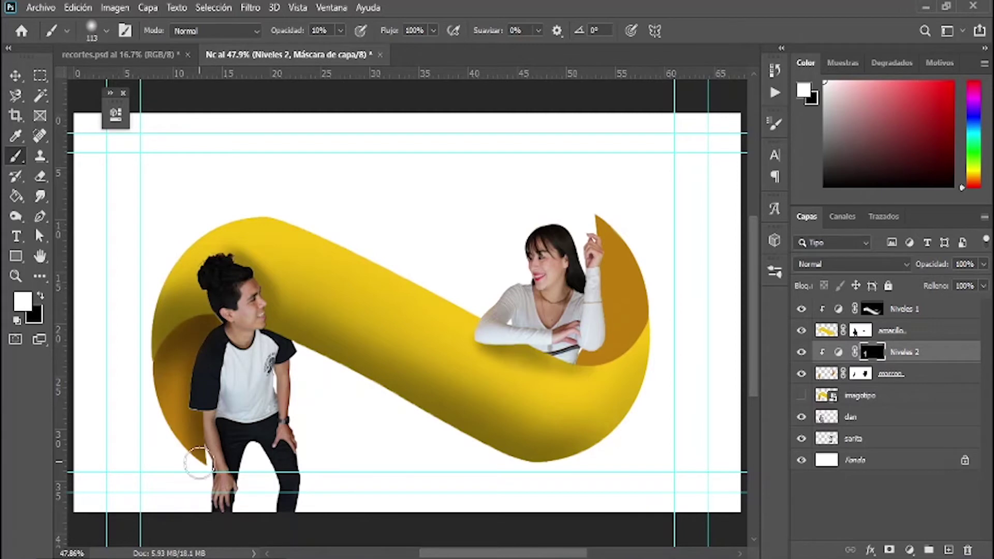
Step: Darken the inner curl beside the woman's arm
{"action": "key", "text": "x"}
{"action": "key", "text": "x"}
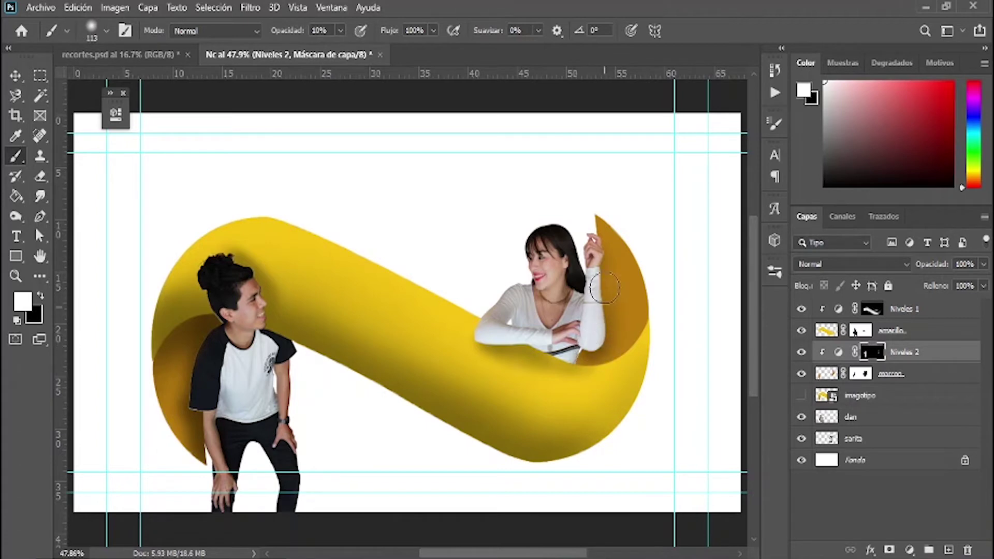
{"action": "mouse_move", "coordinate": [611, 273]}
{"action": "left_mouse_down"}
{"action": "mouse_move", "coordinate": [644, 328]}
{"action": "mouse_move", "coordinate": [657, 315]}
{"action": "mouse_move", "coordinate": [628, 333]}
{"action": "mouse_move", "coordinate": [612, 282]}
{"action": "left_mouse_up"}
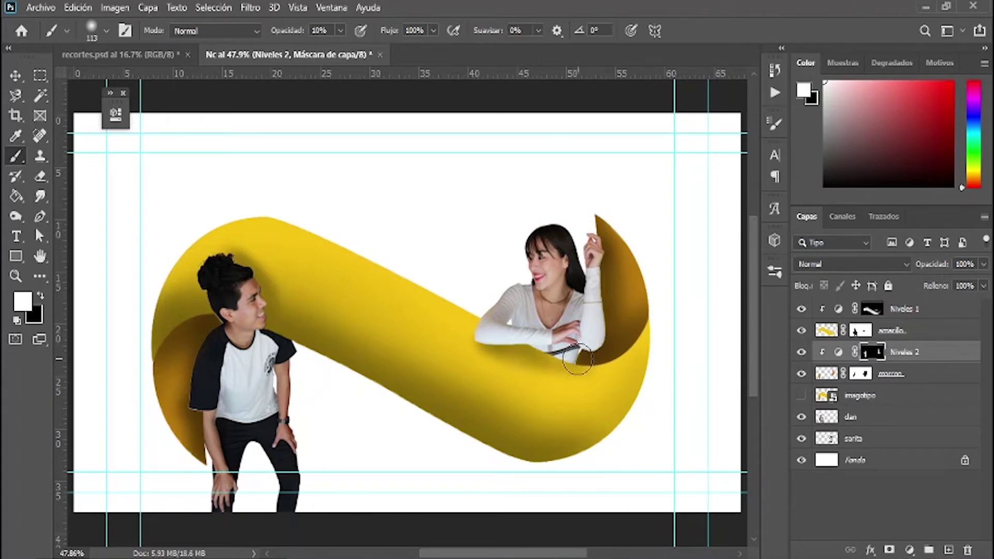
{"action": "key", "text": "x"}
{"action": "key", "text": "x"}
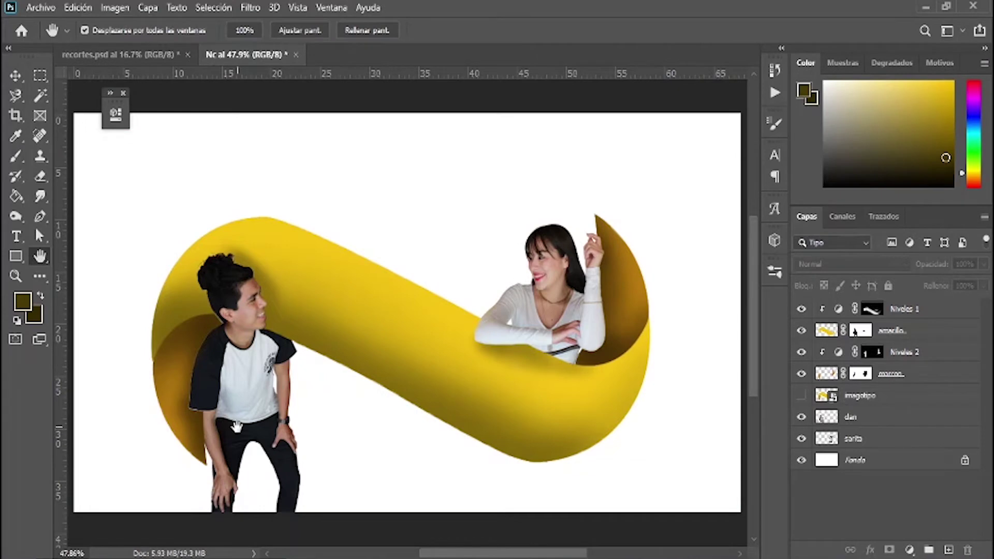
Step: Zoom into the woman's waist, hide amarillo, and trace the dark strap with the Magnetic Lasso
{"action": "key", "text": "z"}
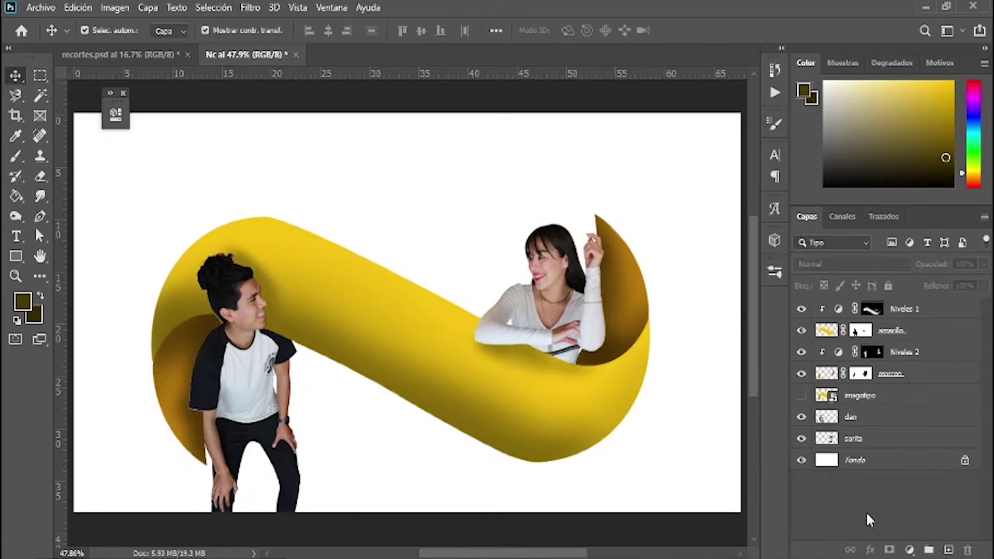
{"action": "left_click_drag", "start_coordinate": [564, 348], "coordinate": [621, 348]}
{"action": "left_click", "coordinate": [802, 330]}
{"action": "key", "text": "l"}
{"action": "left_click", "coordinate": [853, 438]}
{"action": "left_click", "coordinate": [658, 247]}
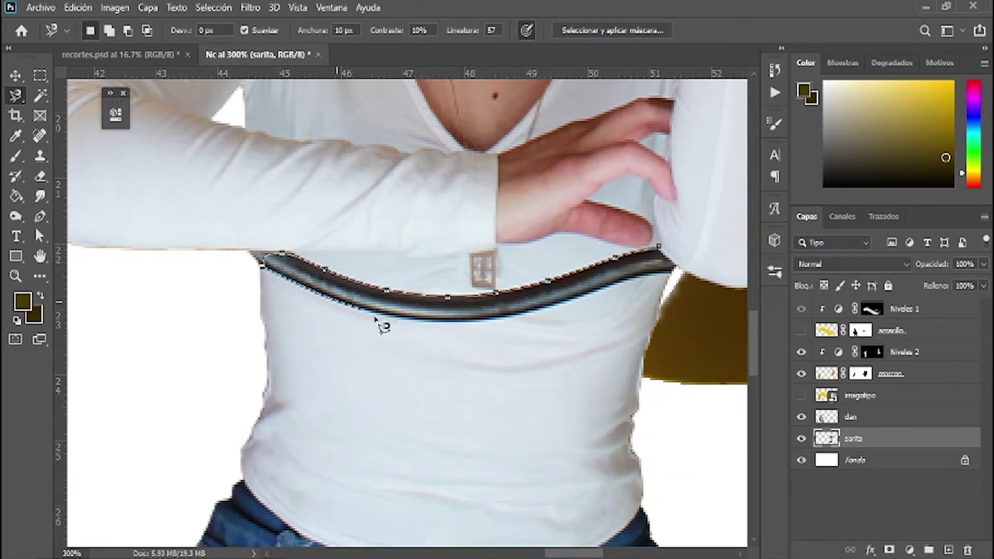
{"action": "left_click", "coordinate": [658, 247]}
Step: Refine the strap selection in Quick Mask with a 5 px brush
{"action": "key", "text": "q"}
{"action": "key", "text": "b"}
{"action": "key", "text": "d"}
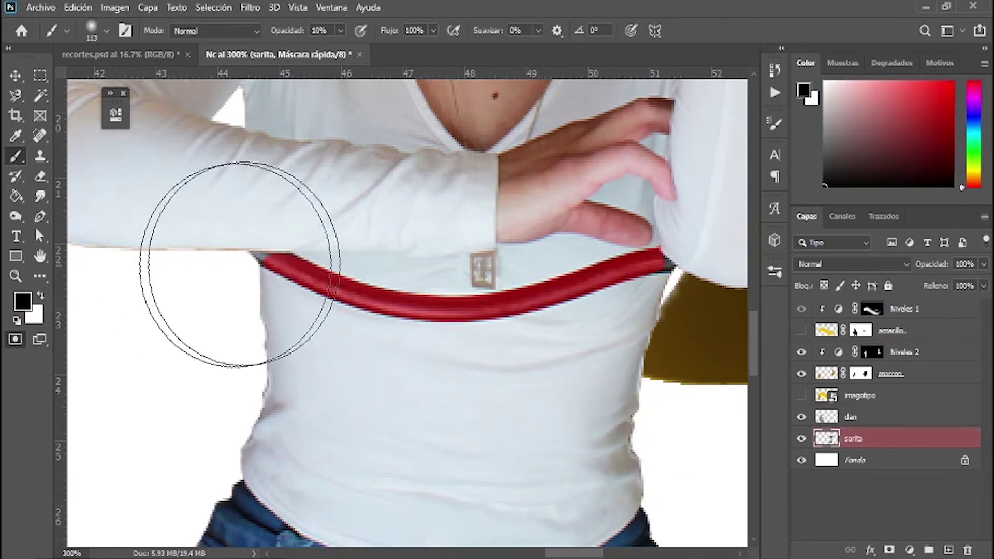
{"action": "right_click", "coordinate": [254, 207]}
{"action": "type", "text": "5"}
{"action": "key", "text": "Return"}
{"action": "scroll", "coordinate": [344, 293], "scroll_direction": "up", "scroll_amount": 2}
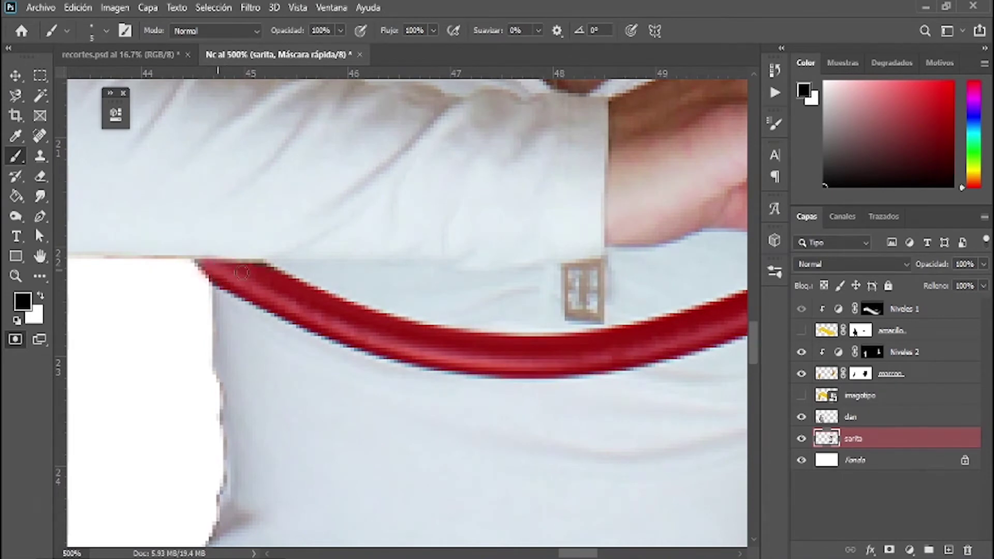
{"action": "scroll", "coordinate": [353, 322], "scroll_direction": "right", "scroll_amount": 5}
{"action": "key", "text": "x"}
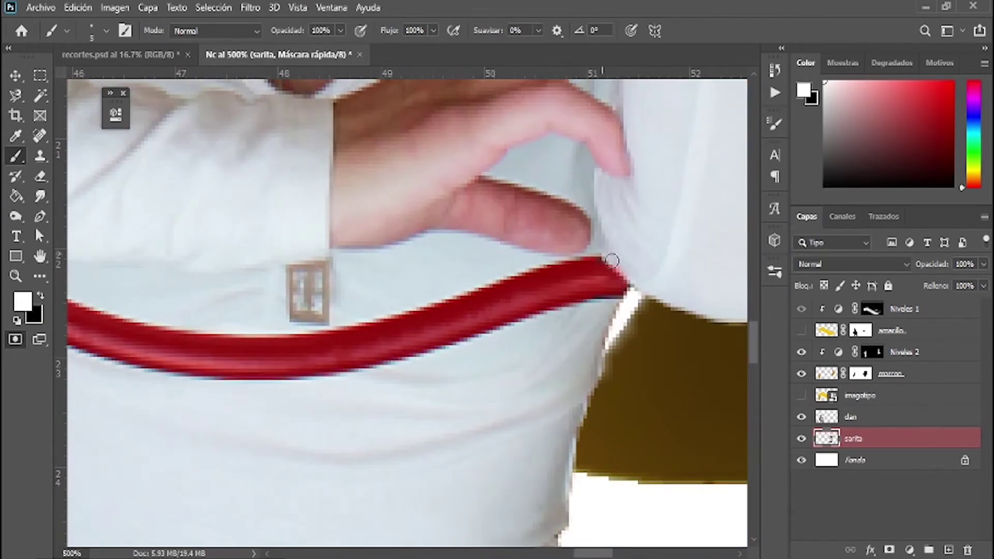
{"action": "key", "text": "q"}
Step: Expand the strap selection slightly via Selección > Modificar > Expandir, then zoom out
{"action": "left_click", "coordinate": [213, 7]}
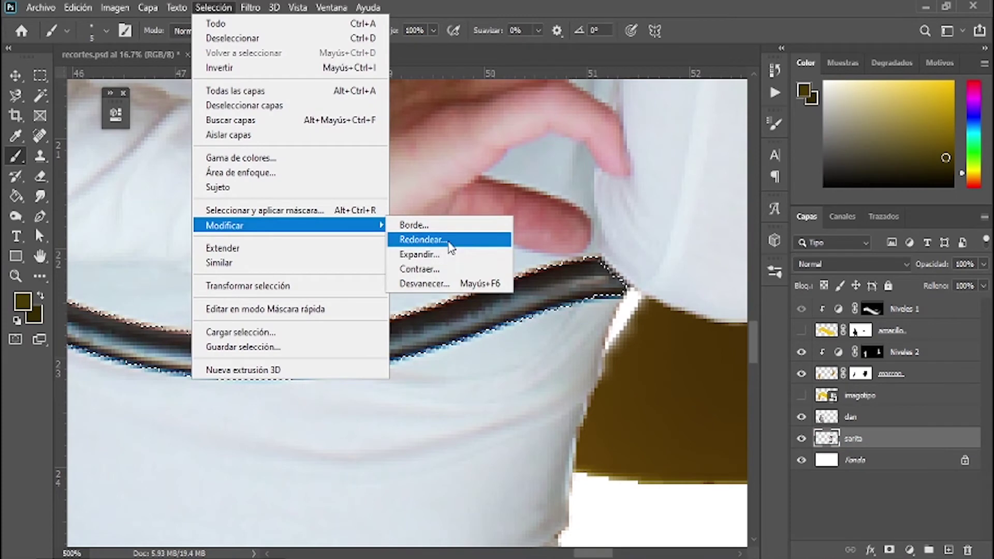
{"action": "left_click", "coordinate": [444, 253]}
{"action": "key", "text": "Return"}
{"action": "key", "text": "ctrl+minus"}
{"action": "key", "text": "ctrl+minus"}
{"action": "key", "text": "ctrl+minus"}
Step: Clone clean shirt fabric over the dark strap with the Clone Stamp
{"action": "key", "text": "s"}
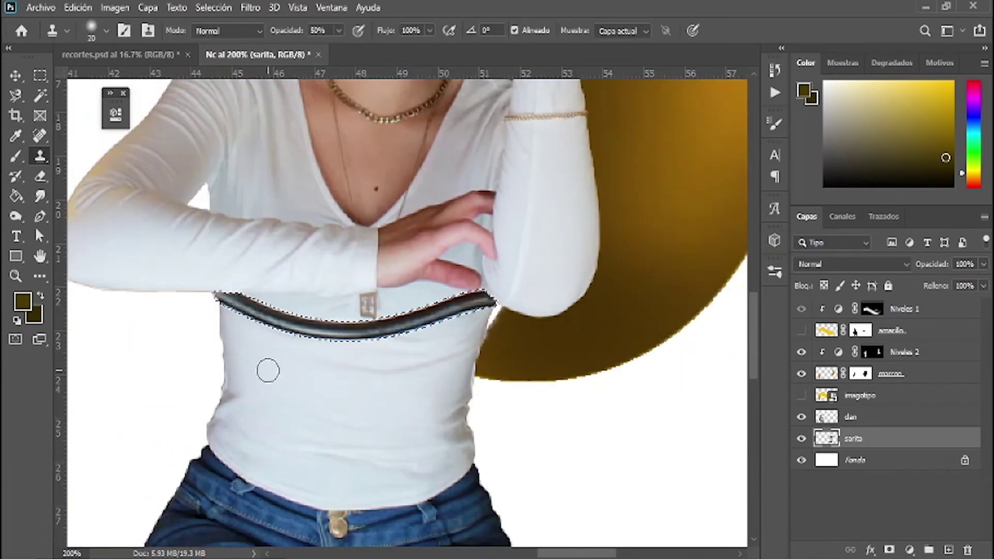
{"action": "left_click", "coordinate": [234, 342], "text": "alt"}
{"action": "mouse_move", "coordinate": [220, 295]}
{"action": "left_mouse_down"}
{"action": "mouse_move", "coordinate": [367, 331]}
{"action": "mouse_move", "coordinate": [460, 303]}
{"action": "left_mouse_up"}
{"action": "left_click", "coordinate": [246, 341], "text": "alt"}
{"action": "left_click", "coordinate": [391, 352], "text": "alt"}
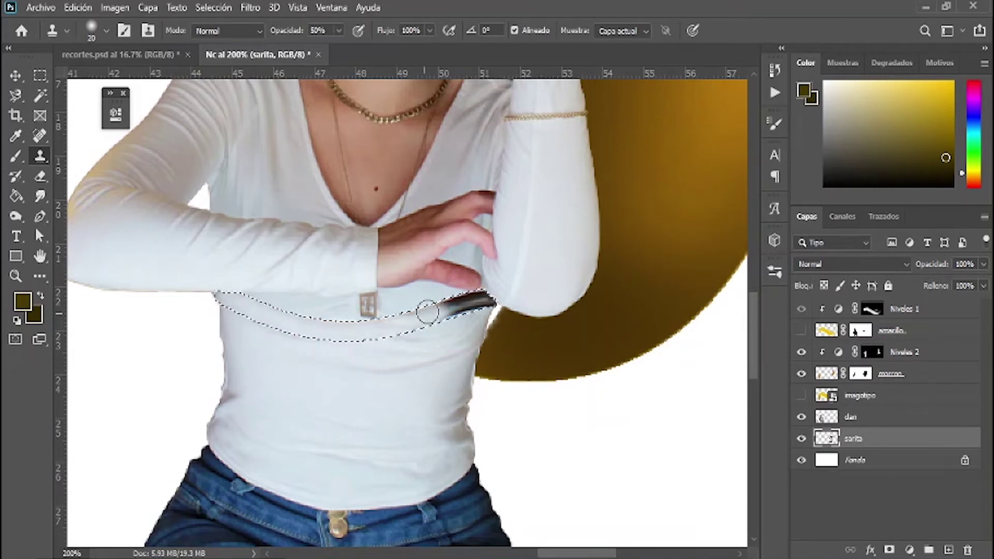
Step: Touch up the selection at the strap's right end in Quick Mask, then deselect
{"action": "key", "text": "q"}
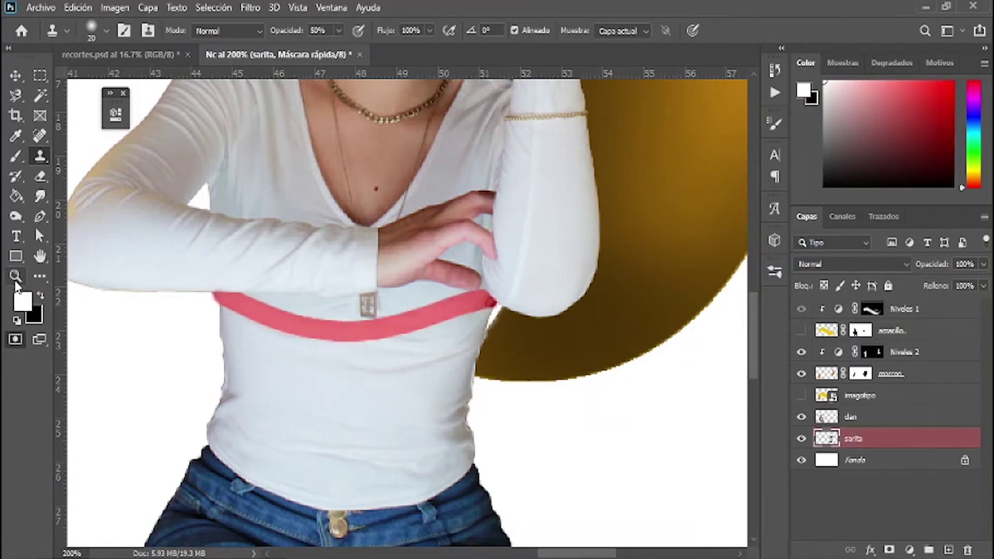
{"action": "key", "text": "z"}
{"action": "left_click", "coordinate": [495, 305]}
{"action": "key", "text": "b"}
{"action": "key", "text": "x"}
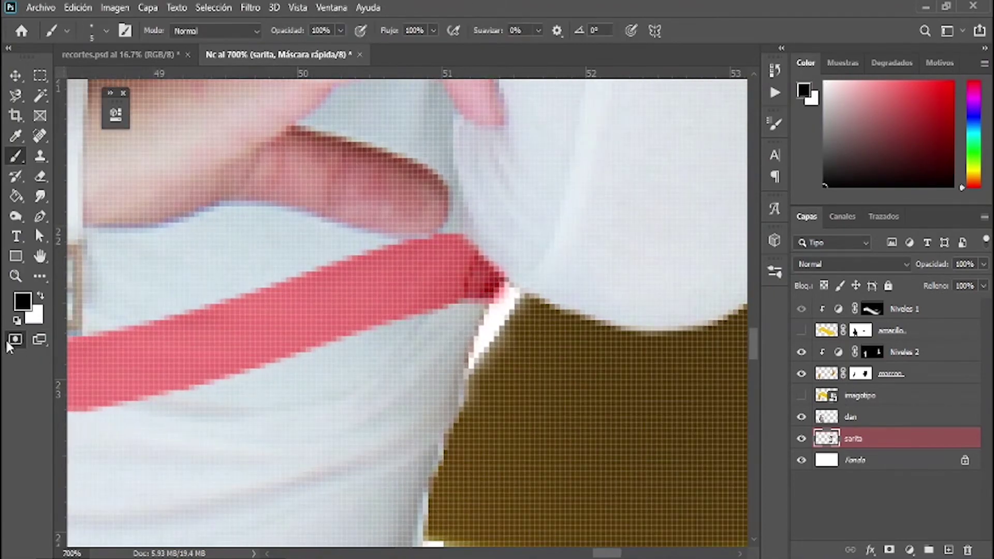
{"action": "left_click", "coordinate": [9, 341]}
{"action": "key", "text": "s"}
{"action": "key", "text": "ctrl+minus"}
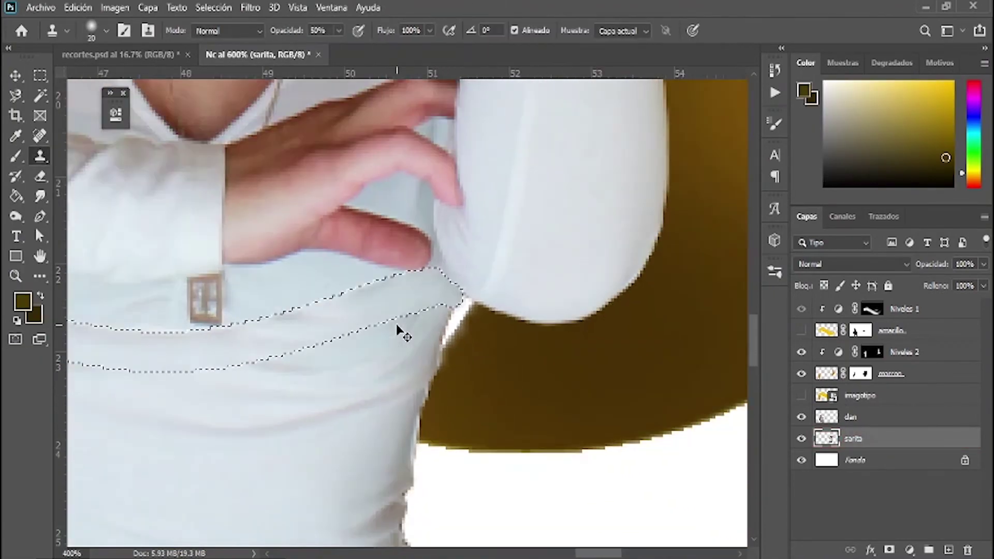
{"action": "key", "text": "ctrl+minus"}
{"action": "key", "text": "ctrl+d"}
Step: Smooth the shirt folds on the right, vertically and below the buckle by cloning fabric
{"action": "left_click_drag", "start_coordinate": [437, 376], "coordinate": [432, 385]}
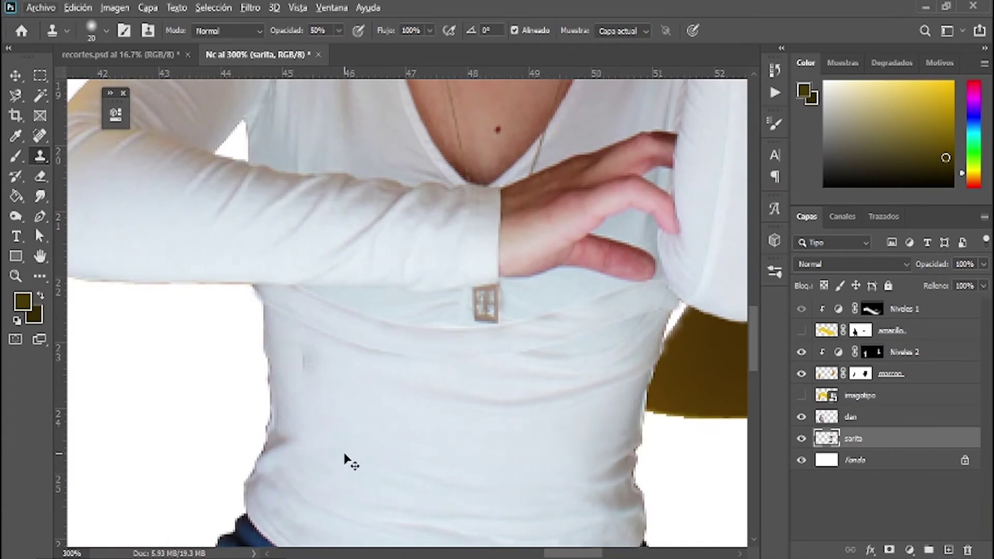
{"action": "left_click", "coordinate": [296, 350], "text": "alt"}
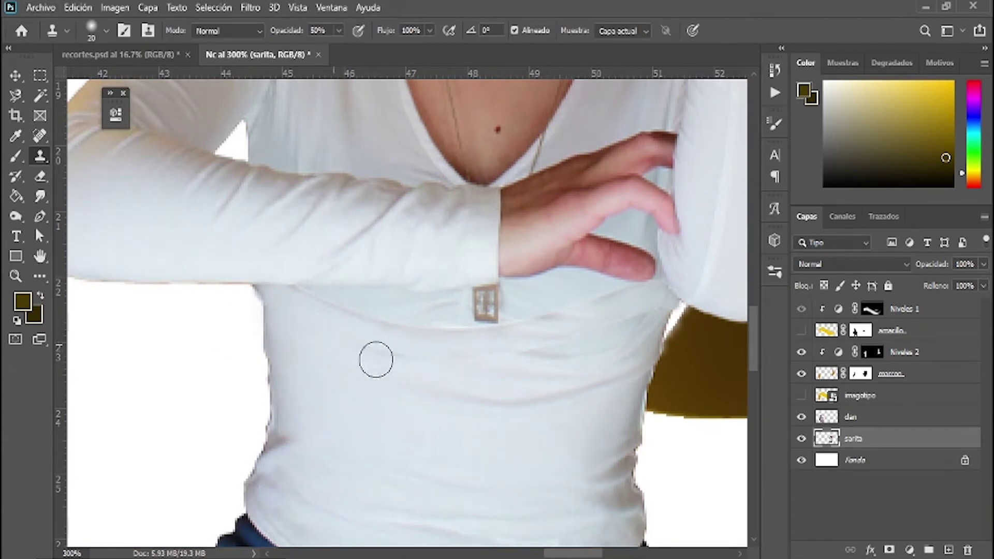
{"action": "mouse_move", "coordinate": [526, 347]}
{"action": "left_mouse_down"}
{"action": "mouse_move", "coordinate": [583, 335]}
{"action": "mouse_move", "coordinate": [587, 371]}
{"action": "left_mouse_up"}
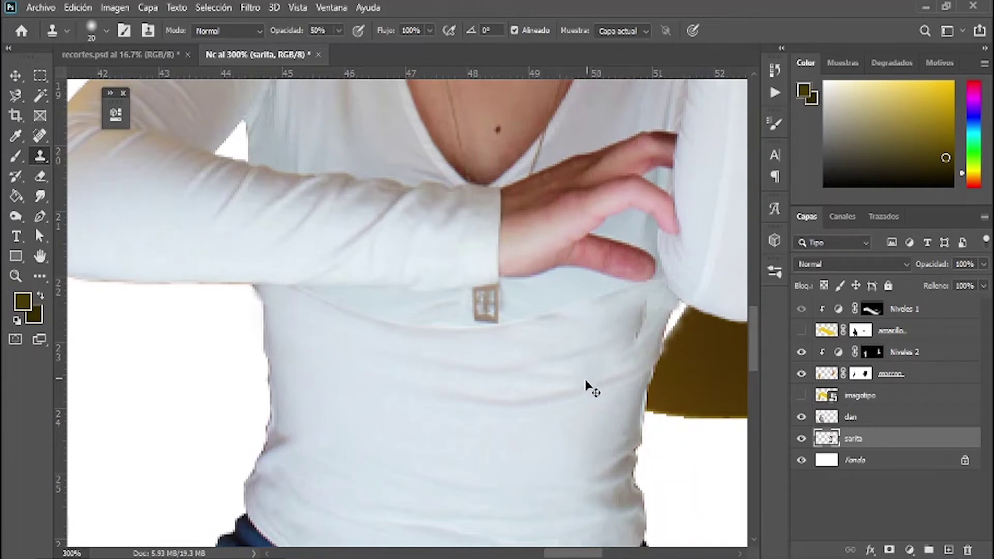
{"action": "left_click_drag", "start_coordinate": [621, 332], "coordinate": [642, 310]}
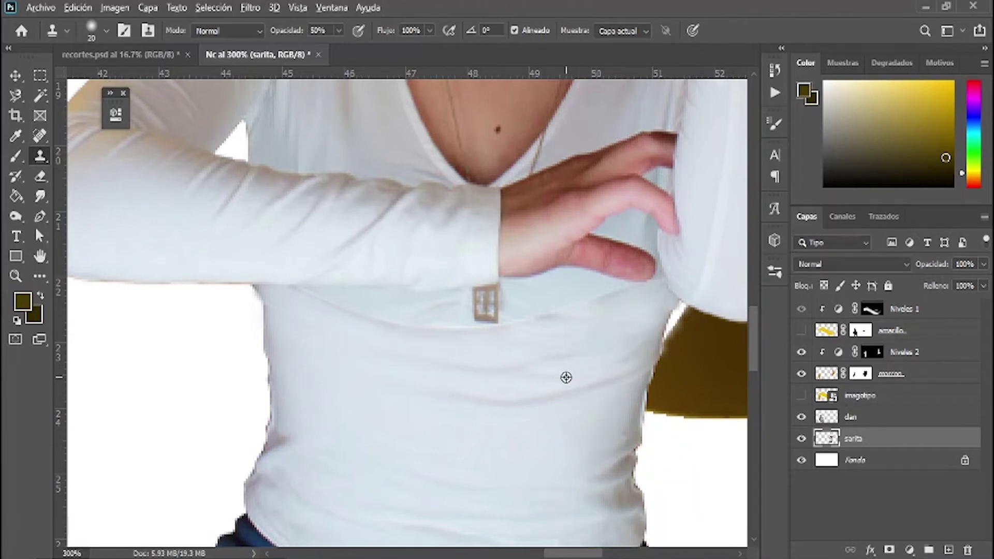
{"action": "mouse_move", "coordinate": [511, 339]}
{"action": "left_mouse_down"}
{"action": "mouse_move", "coordinate": [398, 329]}
{"action": "mouse_move", "coordinate": [353, 340]}
{"action": "left_mouse_up"}
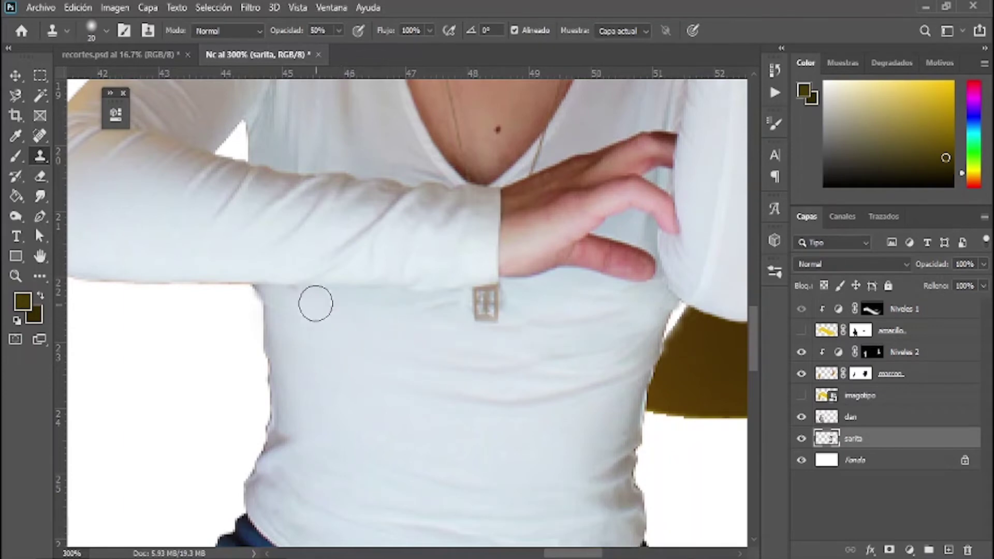
Step: Turn the amarillo ribbon layer back on and recentre the composite
{"action": "scroll", "coordinate": [351, 444], "scroll_direction": "down", "scroll_amount": 5}
{"action": "scroll", "coordinate": [352, 445], "scroll_direction": "down", "scroll_amount": 1}
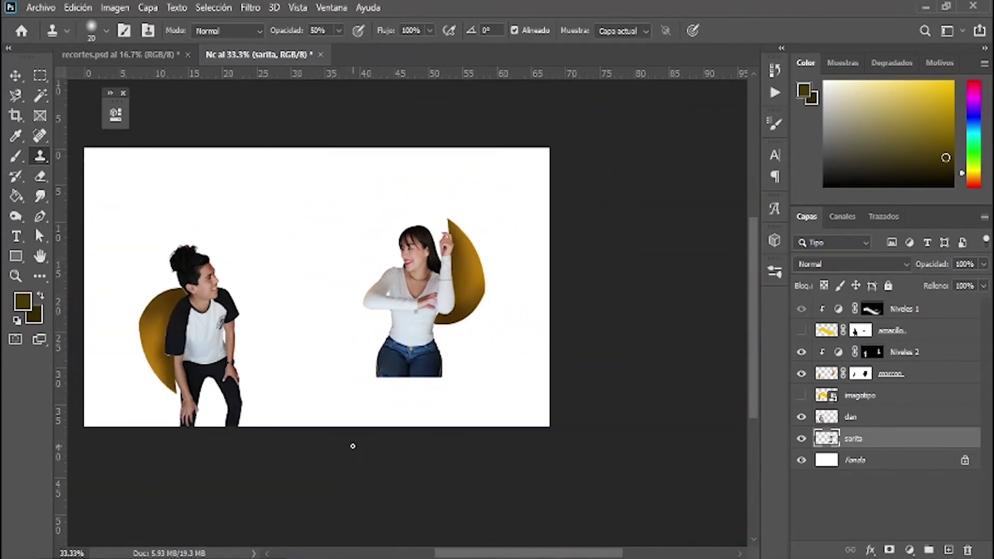
{"action": "key", "text": "v"}
{"action": "left_click", "coordinate": [607, 395]}
{"action": "left_click", "coordinate": [802, 331]}
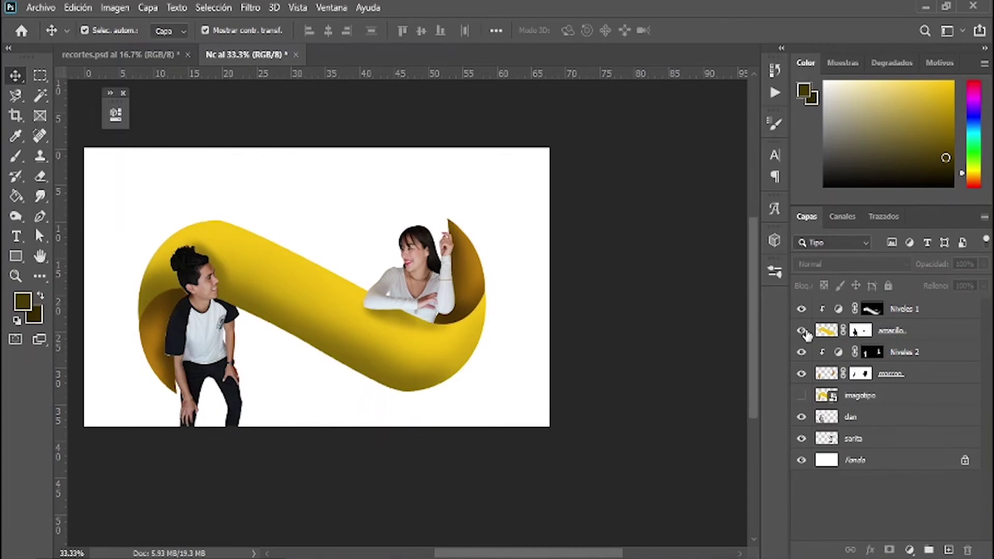
{"action": "left_click_drag", "start_coordinate": [378, 424], "coordinate": [421, 438]}
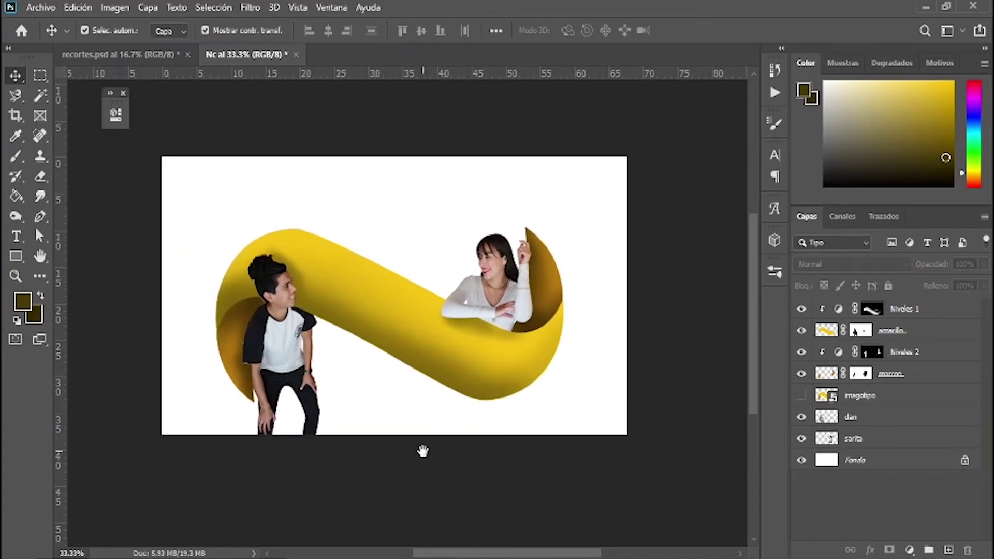
Step: Commit the dark background's placement and select the fondo layer
{"action": "left_click_drag", "start_coordinate": [413, 432], "coordinate": [651, 399]}
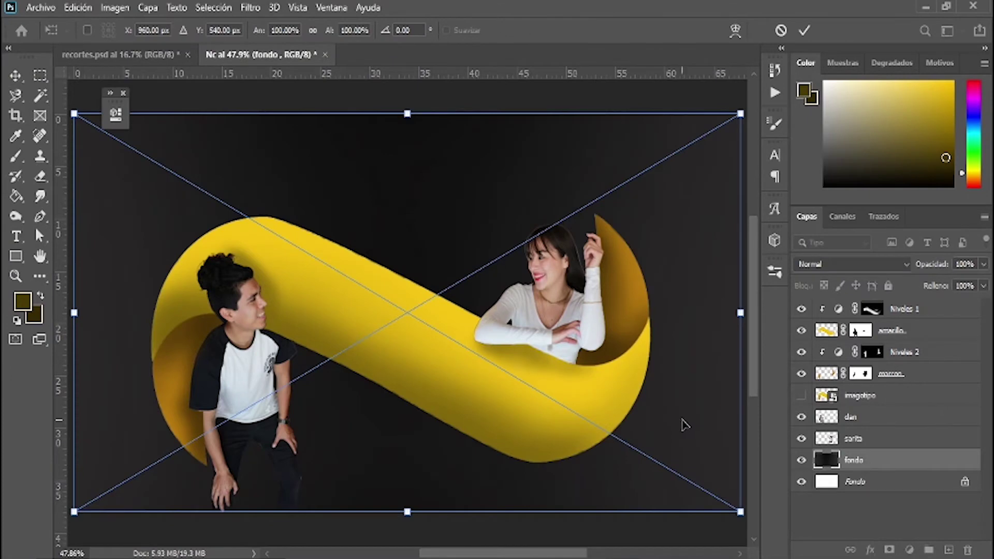
{"action": "key", "text": "Return"}
{"action": "left_click", "coordinate": [911, 515]}
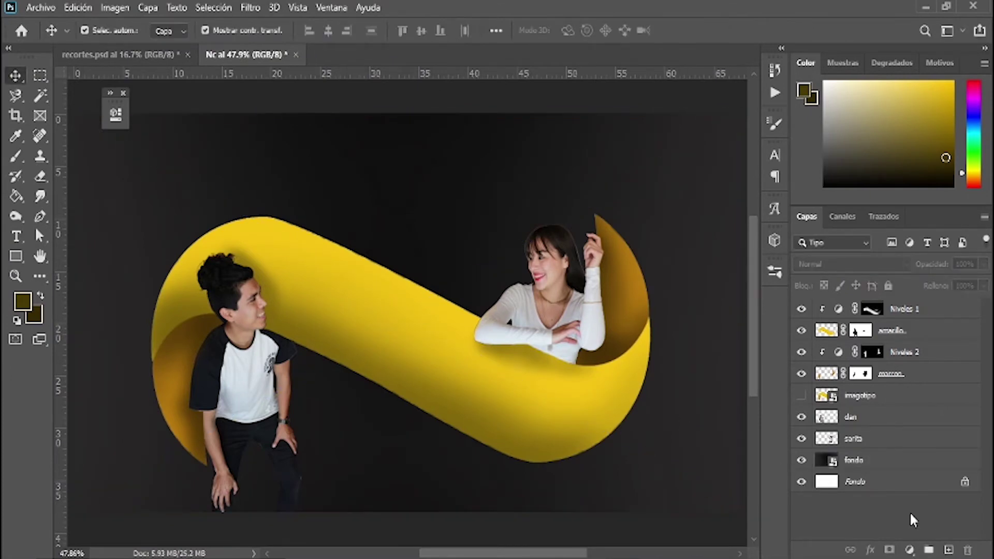
{"action": "key", "text": "ctrl+minus"}
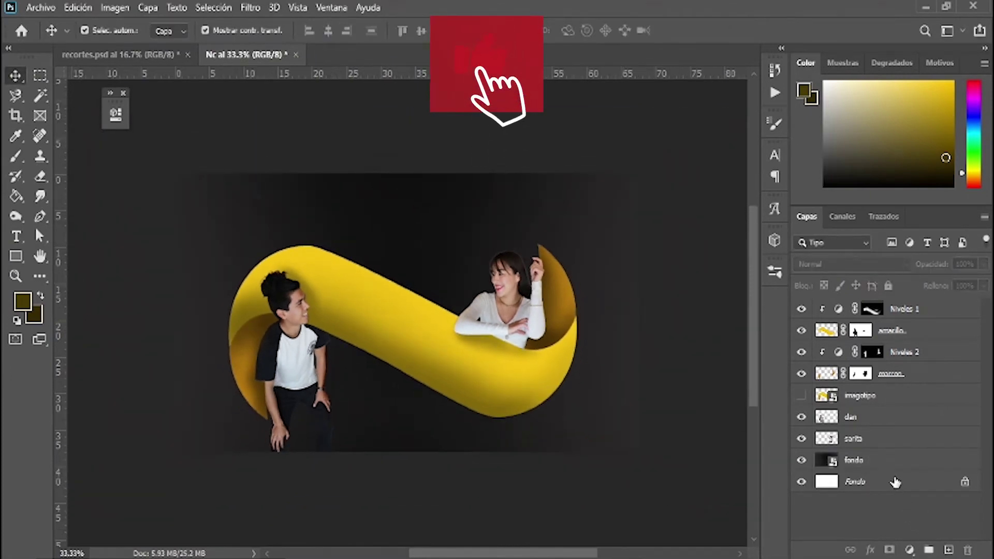
{"action": "left_click", "coordinate": [880, 459]}
Step: Colorize fondo warm gold-brown with a Hue/Saturation layer at hue 47, saturation 39
{"action": "left_click", "coordinate": [909, 550]}
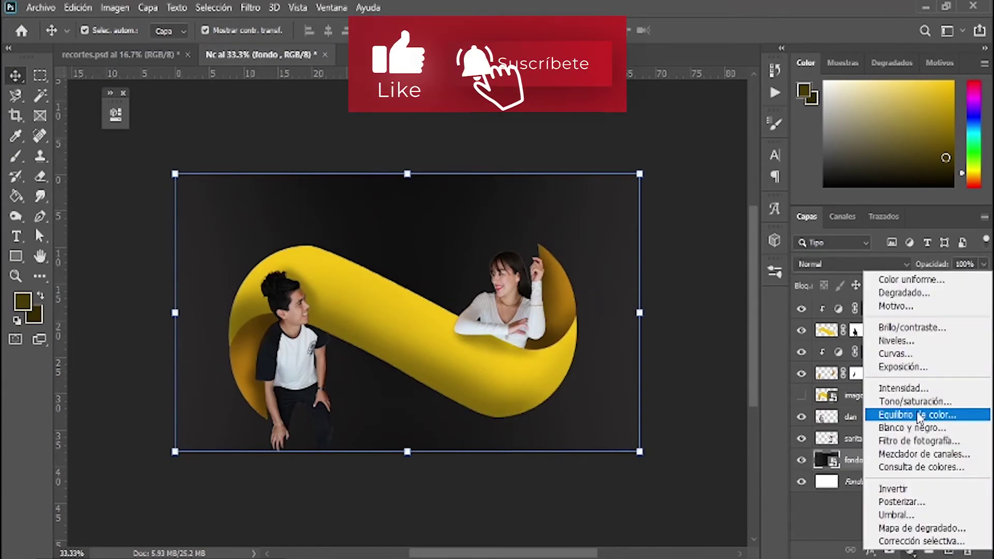
{"action": "left_click", "coordinate": [900, 401]}
{"action": "left_click", "coordinate": [213, 299]}
{"action": "left_click_drag", "start_coordinate": [233, 108], "coordinate": [154, 203]}
{"action": "scroll", "coordinate": [502, 310], "scroll_direction": "left", "scroll_amount": 3}
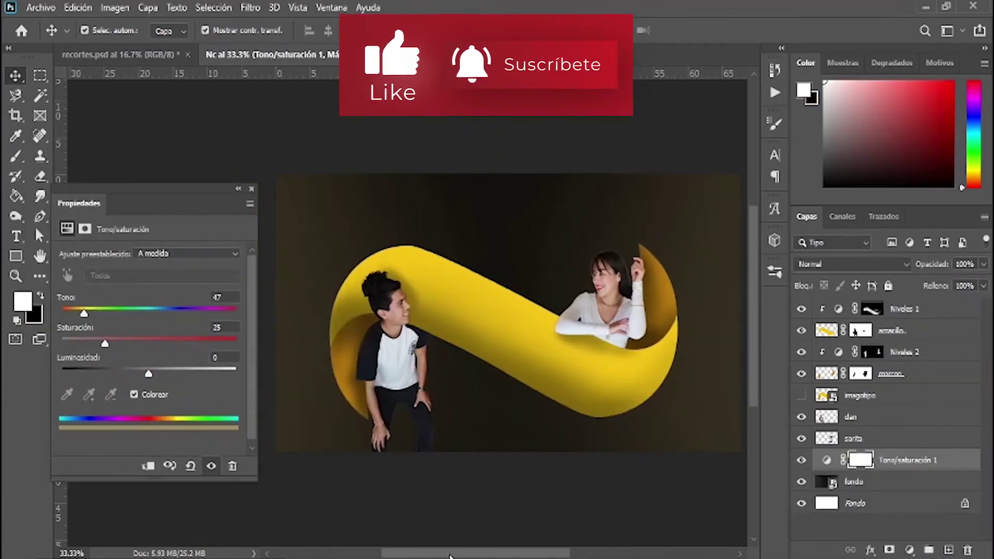
{"action": "mouse_move", "coordinate": [104, 345]}
{"action": "left_mouse_down"}
{"action": "mouse_move", "coordinate": [122, 343]}
{"action": "mouse_move", "coordinate": [145, 374]}
{"action": "left_mouse_up"}
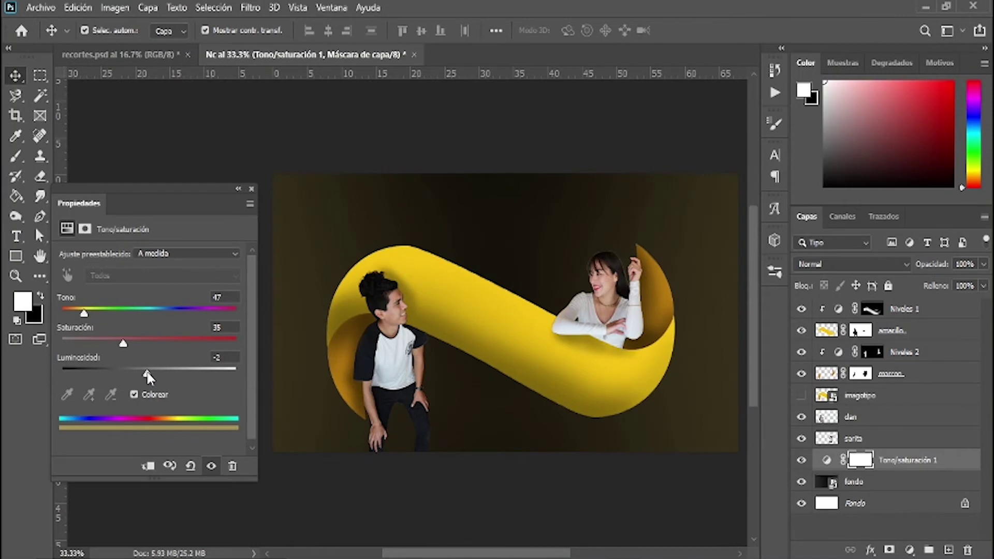
{"action": "left_click_drag", "start_coordinate": [108, 343], "coordinate": [192, 344]}
{"action": "left_click_drag", "start_coordinate": [146, 373], "coordinate": [142, 373]}
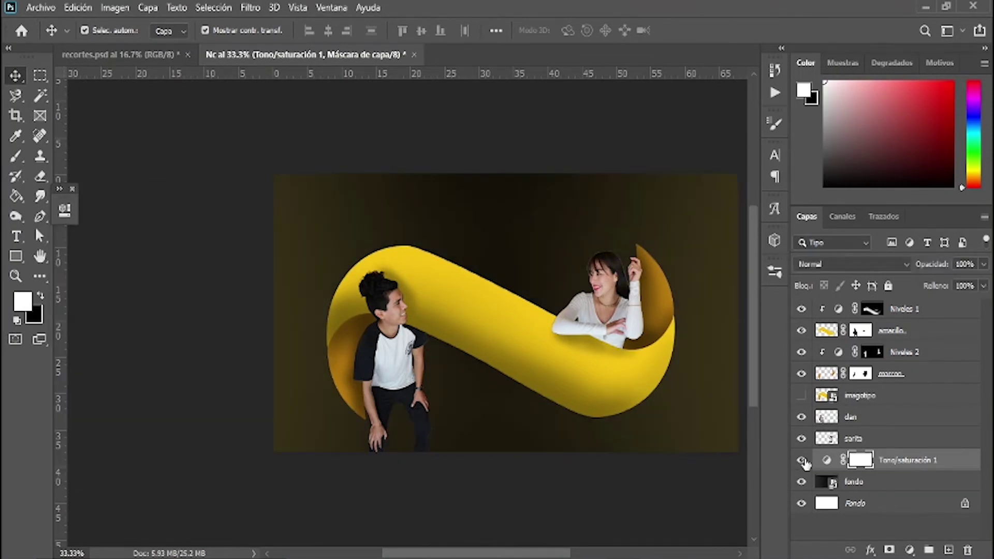
{"action": "scroll", "coordinate": [545, 435], "scroll_direction": "up", "scroll_amount": 2}
{"action": "key", "text": "ctrl+minus"}
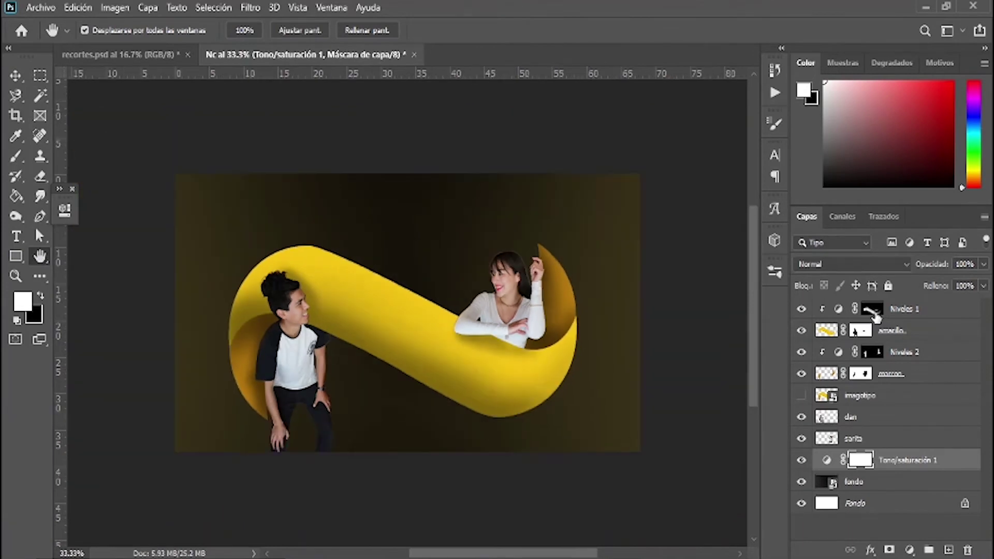
Step: Add a Niveles 3 Levels layer on amarillo with output black raised to 70
{"action": "left_click", "coordinate": [874, 311]}
{"action": "left_click", "coordinate": [827, 330]}
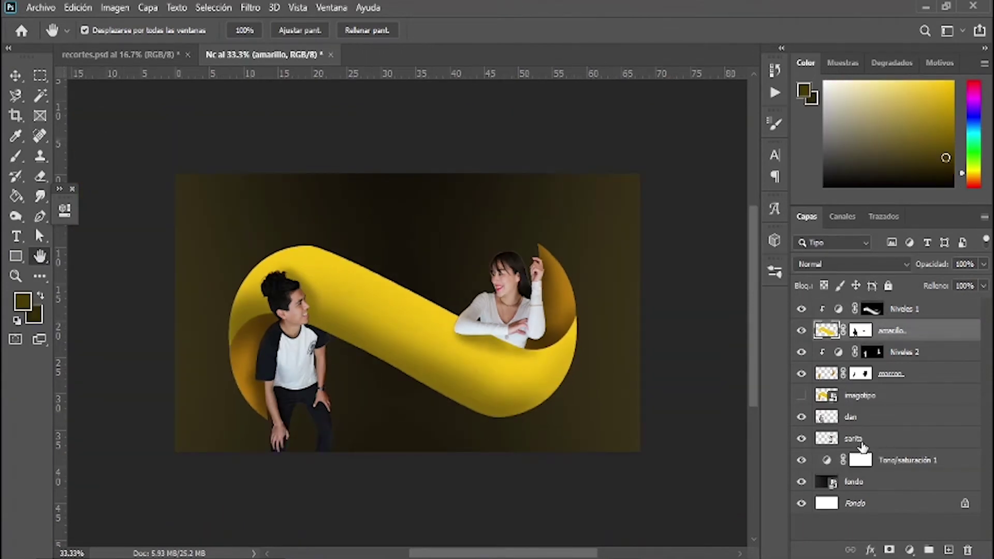
{"action": "left_click", "coordinate": [909, 550]}
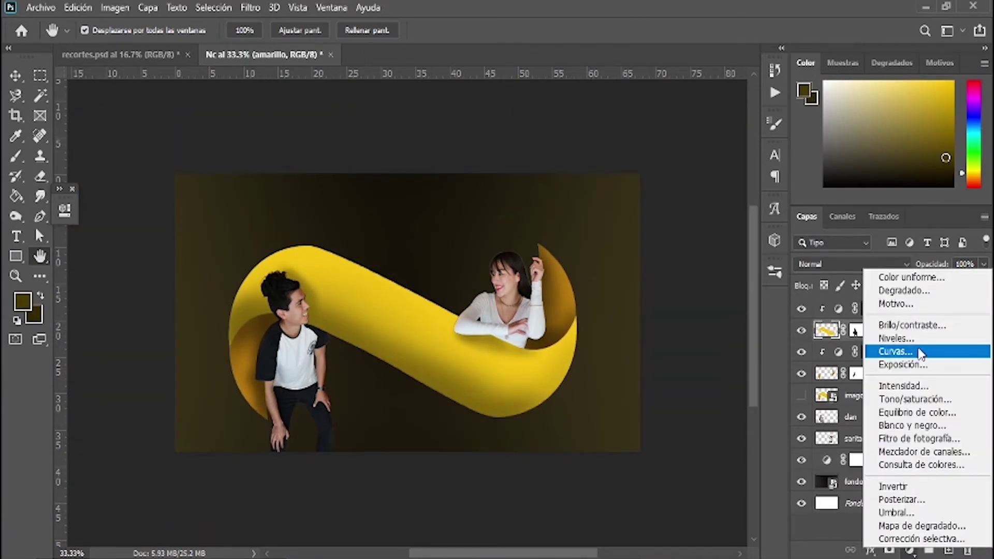
{"action": "left_click", "coordinate": [895, 338]}
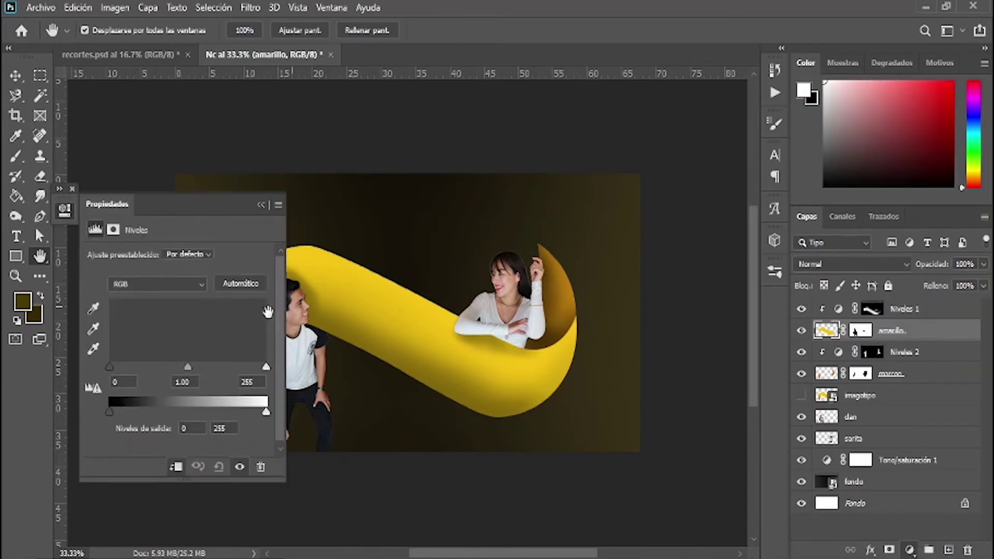
{"action": "mouse_move", "coordinate": [266, 367]}
{"action": "left_mouse_down"}
{"action": "mouse_move", "coordinate": [231, 407]}
{"action": "mouse_move", "coordinate": [282, 414]}
{"action": "left_mouse_up"}
{"action": "left_click_drag", "start_coordinate": [113, 409], "coordinate": [151, 408]}
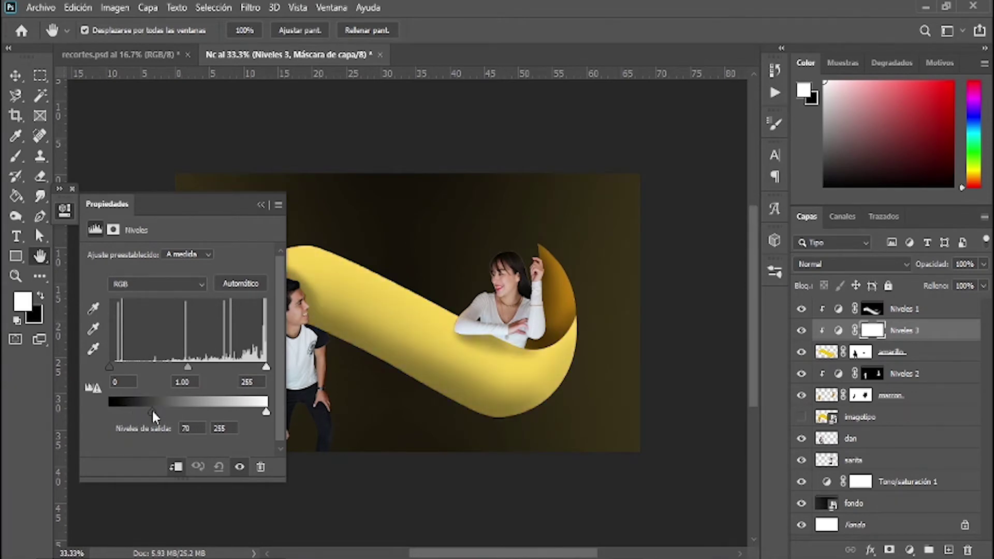
{"action": "left_click", "coordinate": [263, 206]}
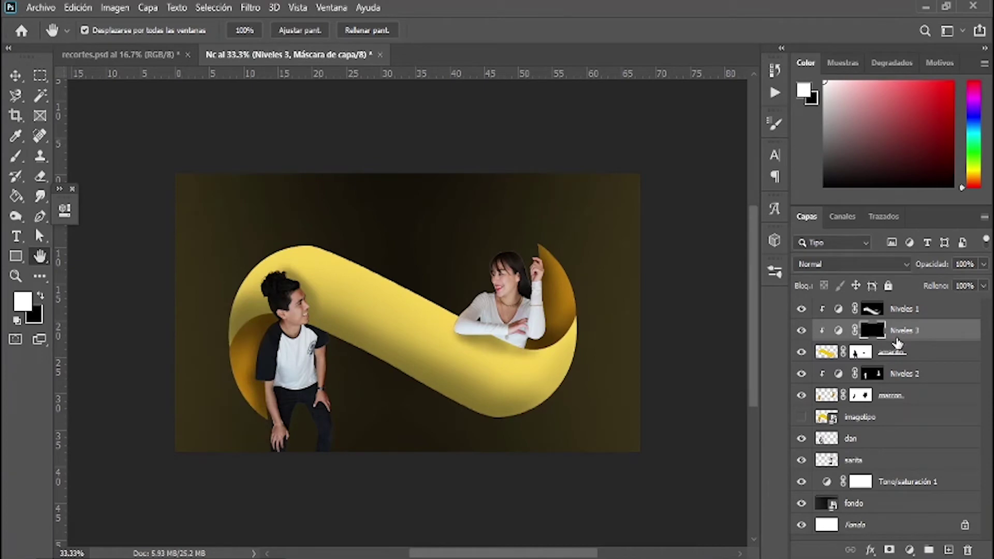
Step: Paint soft light onto the ribbon's upper curve with a 10% opacity, 116 px brush
{"action": "key", "text": "b"}
{"action": "right_click", "coordinate": [365, 207]}
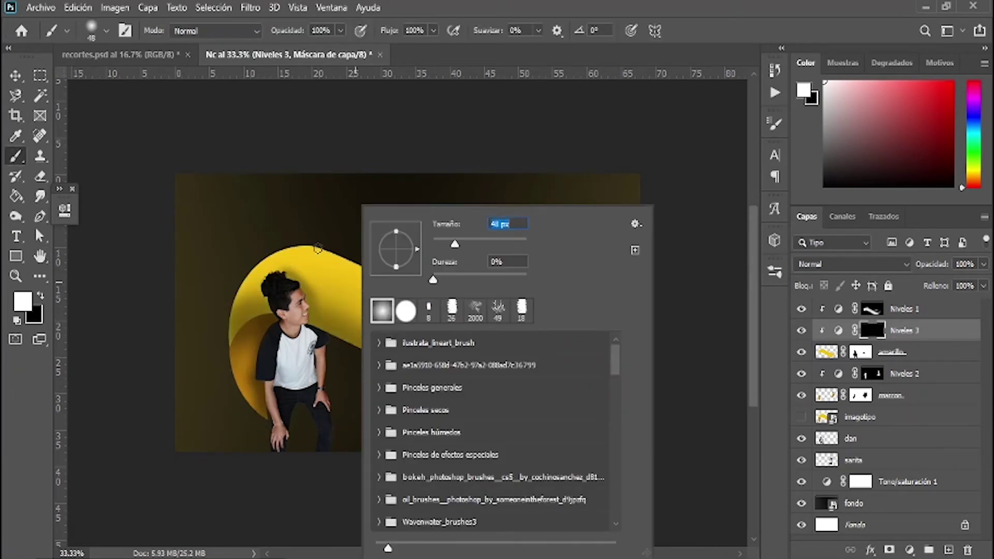
{"action": "key", "text": "Return"}
{"action": "key", "text": "1"}
{"action": "right_click", "coordinate": [392, 207]}
{"action": "left_click_drag", "start_coordinate": [495, 244], "coordinate": [511, 249]}
{"action": "key", "text": "Return"}
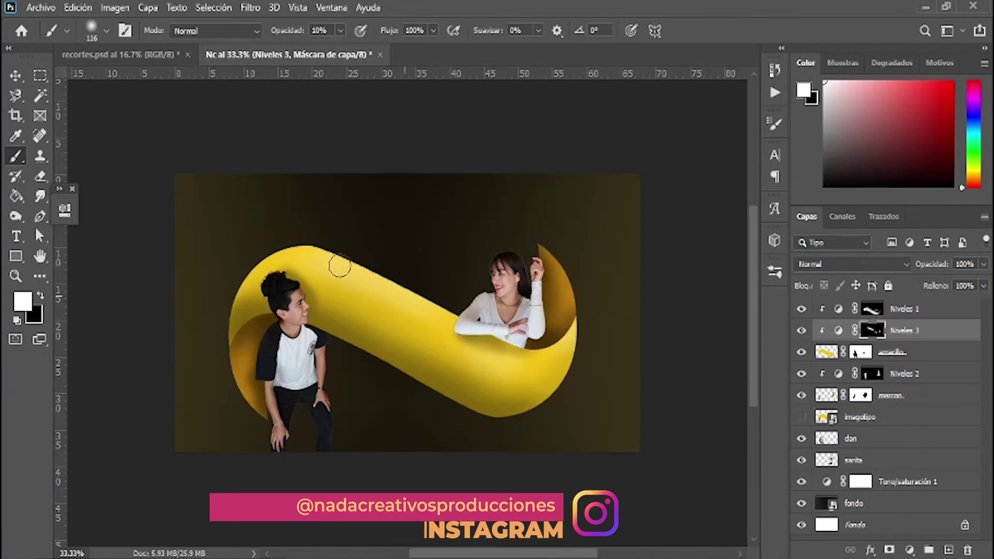
{"action": "left_click_drag", "start_coordinate": [388, 284], "coordinate": [491, 382]}
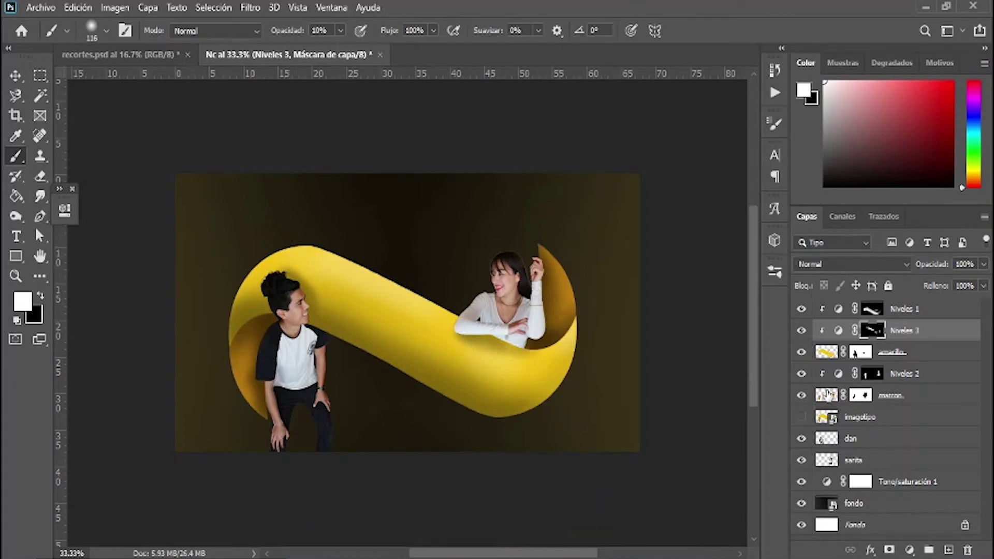
Step: Add a Niveles 4 Levels layer on marron and adjust its levels
{"action": "left_click", "coordinate": [827, 390]}
{"action": "left_click", "coordinate": [909, 550]}
{"action": "left_click", "coordinate": [891, 320]}
{"action": "mouse_move", "coordinate": [115, 412]}
{"action": "left_mouse_down"}
{"action": "mouse_move", "coordinate": [128, 412]}
{"action": "mouse_move", "coordinate": [96, 403]}
{"action": "left_mouse_up"}
Step: Lower Niveles 4's input white to 159 to brighten the ribbon
{"action": "left_click_drag", "start_coordinate": [265, 367], "coordinate": [207, 366]}
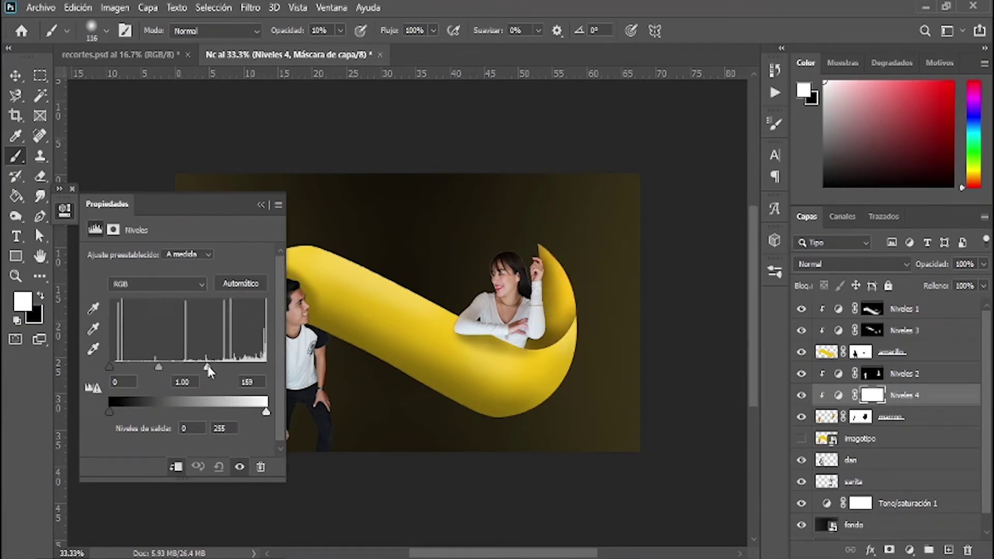
{"action": "left_click", "coordinate": [880, 405]}
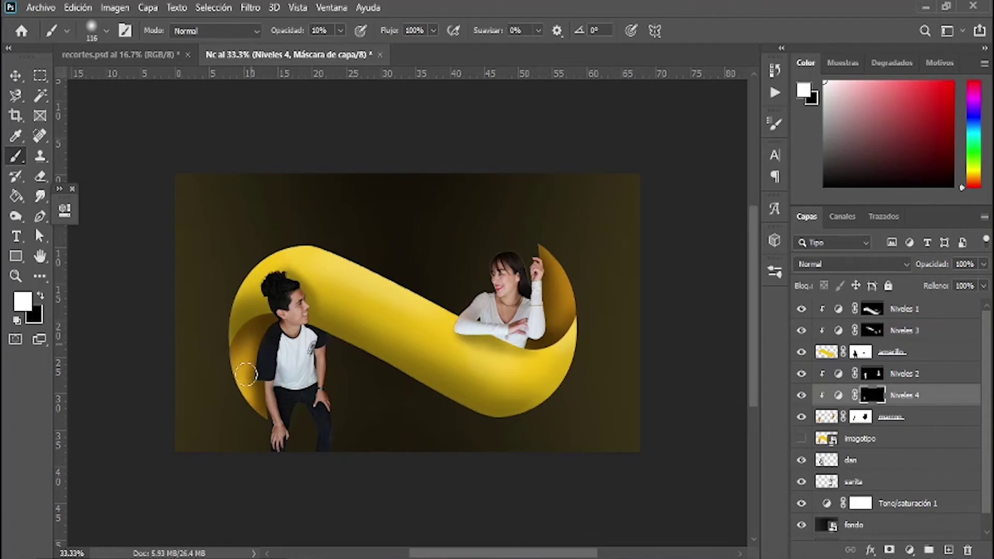
{"action": "scroll", "coordinate": [403, 312], "scroll_direction": "up", "scroll_amount": 2}
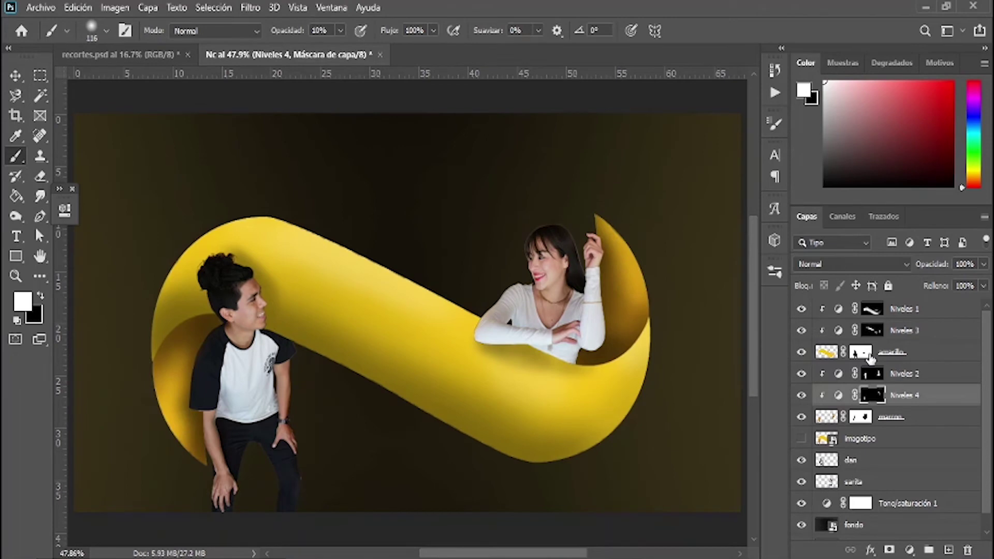
Step: Replace Niveles 3 with a Niveles 5 Levels layer on amarillo, input white 183
{"action": "left_click", "coordinate": [867, 330]}
{"action": "key", "text": "Delete"}
{"action": "left_click", "coordinate": [880, 332]}
{"action": "left_click", "coordinate": [909, 550]}
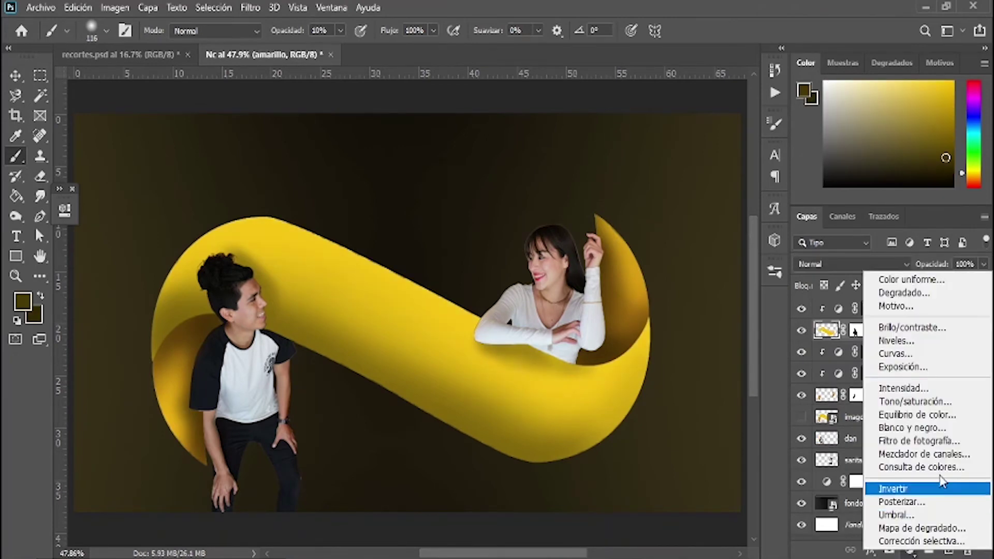
{"action": "left_click", "coordinate": [890, 341]}
{"action": "left_click_drag", "start_coordinate": [266, 367], "coordinate": [222, 368]}
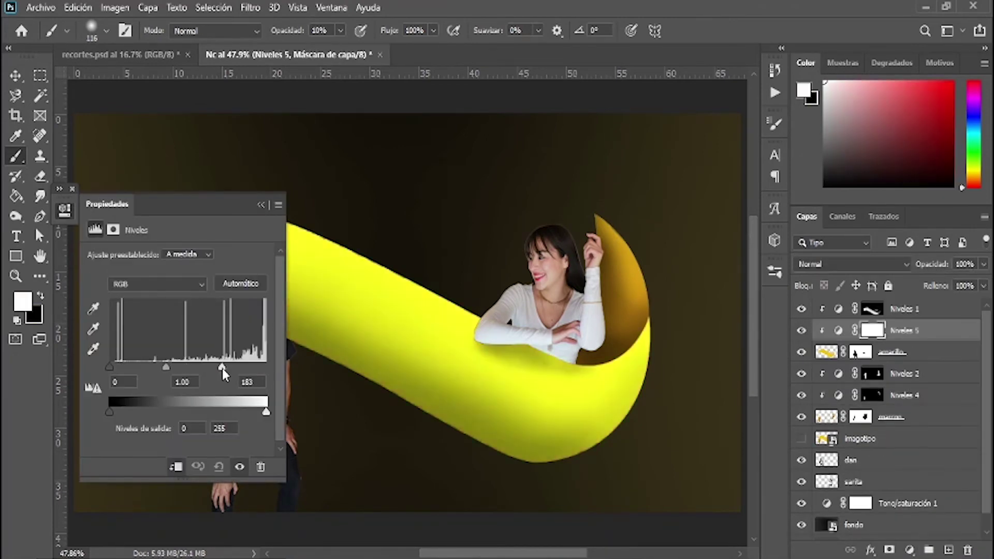
{"action": "left_click", "coordinate": [262, 205]}
Step: Invert the Niveles 5 mask and brush brightness along the ribbon's top edge and beside the boy's hair
{"action": "key", "text": "ctrl+i"}
{"action": "mouse_move", "coordinate": [286, 227]}
{"action": "left_mouse_down"}
{"action": "mouse_move", "coordinate": [252, 222]}
{"action": "mouse_move", "coordinate": [437, 300]}
{"action": "mouse_move", "coordinate": [417, 311]}
{"action": "mouse_move", "coordinate": [505, 382]}
{"action": "mouse_move", "coordinate": [601, 386]}
{"action": "mouse_move", "coordinate": [646, 331]}
{"action": "left_mouse_up"}
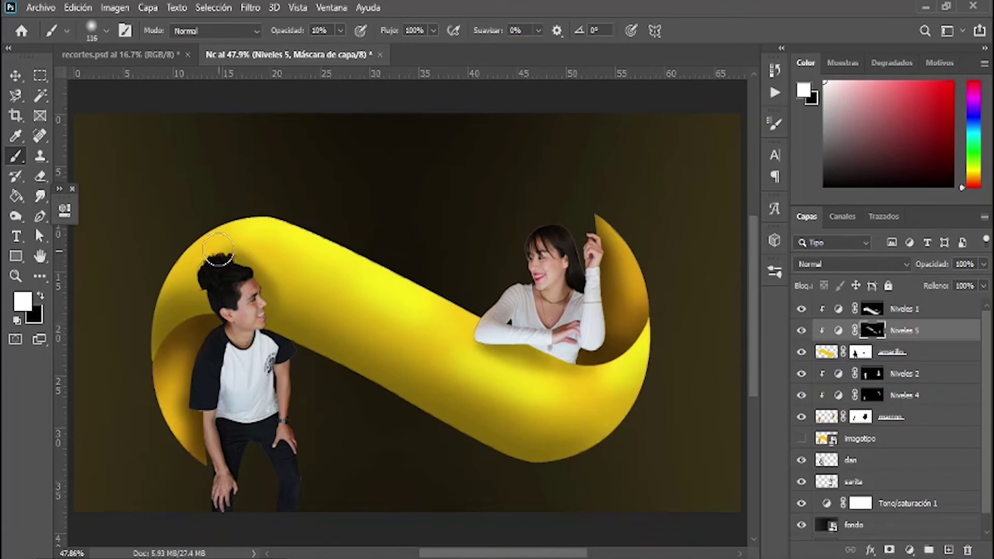
{"action": "left_click_drag", "start_coordinate": [218, 249], "coordinate": [232, 228]}
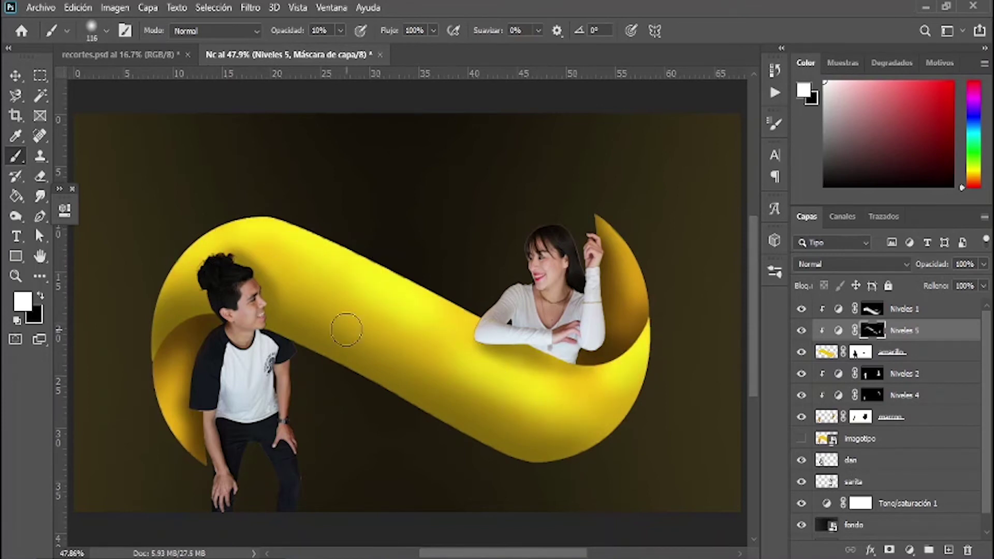
{"action": "left_click", "coordinate": [873, 395]}
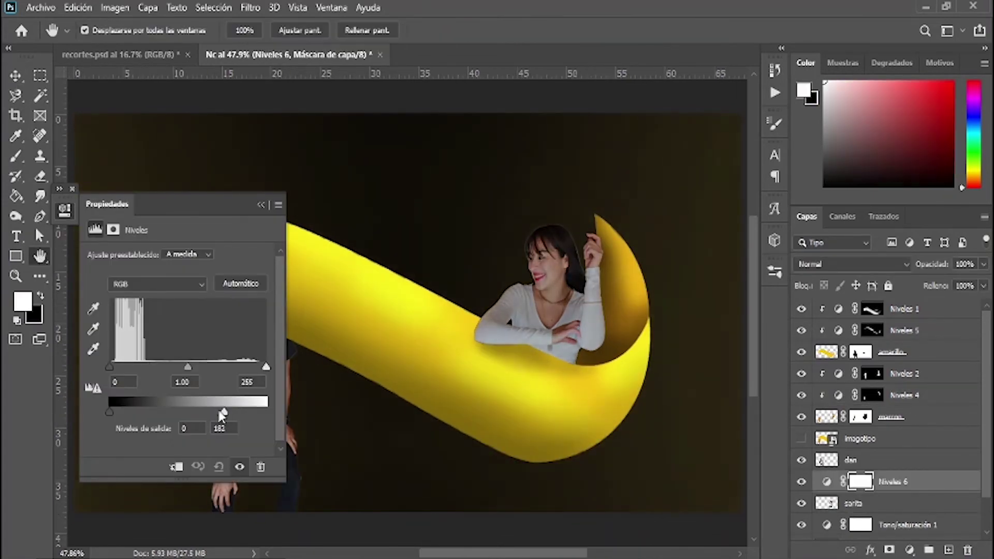
Step: Clip Niveles 6 to sarita, add a Niveles 6 copia clipped to dan, and invert both masks
{"action": "left_click", "coordinate": [176, 467]}
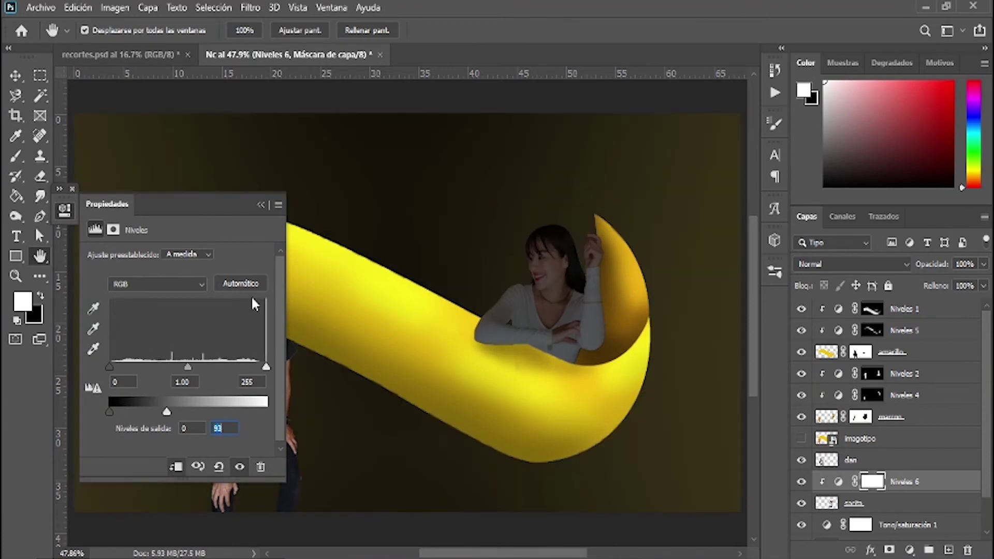
{"action": "left_click", "coordinate": [261, 203]}
{"action": "left_click_drag", "start_coordinate": [844, 482], "coordinate": [841, 460]}
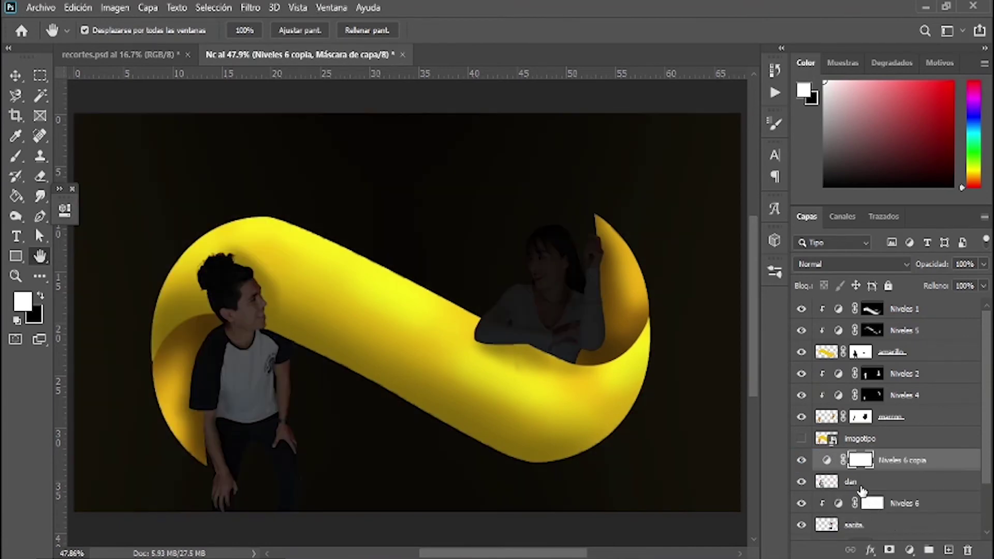
{"action": "double_click", "coordinate": [828, 462]}
{"action": "left_click", "coordinate": [176, 468]}
{"action": "left_click", "coordinate": [260, 202]}
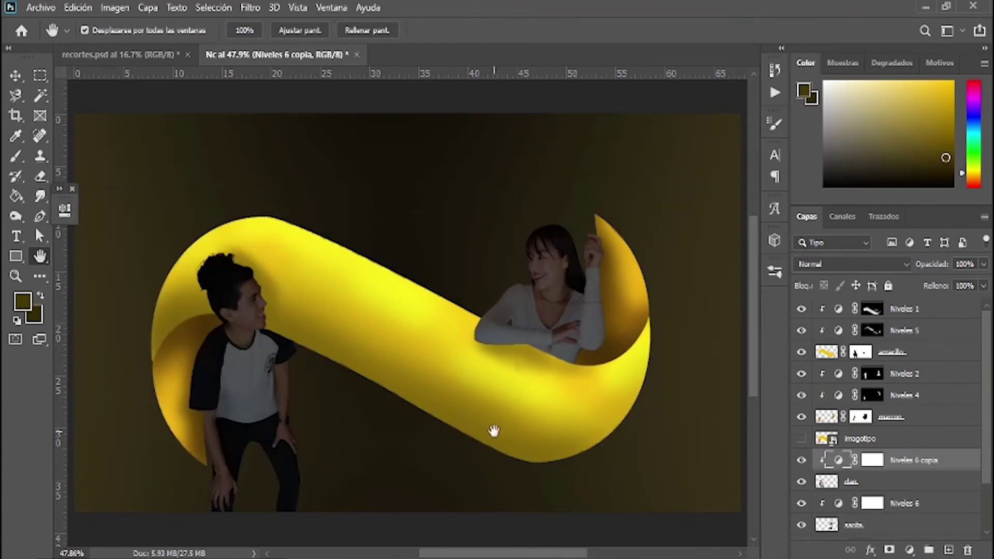
{"action": "left_click", "coordinate": [872, 460]}
{"action": "key", "text": "ctrl+i"}
{"action": "left_click", "coordinate": [873, 504]}
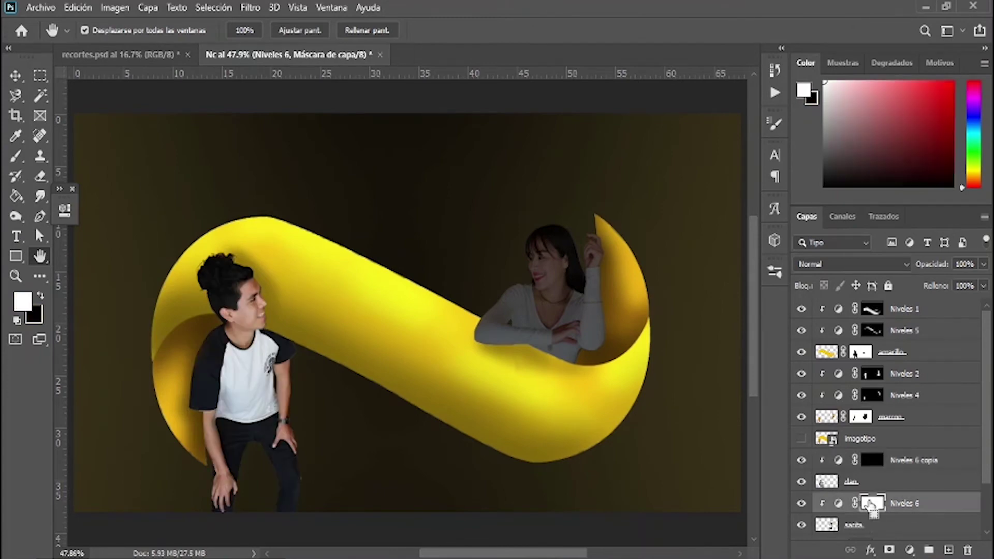
{"action": "key", "text": "ctrl+i"}
Step: Shade the woman's elbow, arm underside and shirt below the cuff with 53 px and 17 px brushes
{"action": "key", "text": "b"}
{"action": "scroll", "coordinate": [527, 329], "scroll_direction": "up", "scroll_amount": 3}
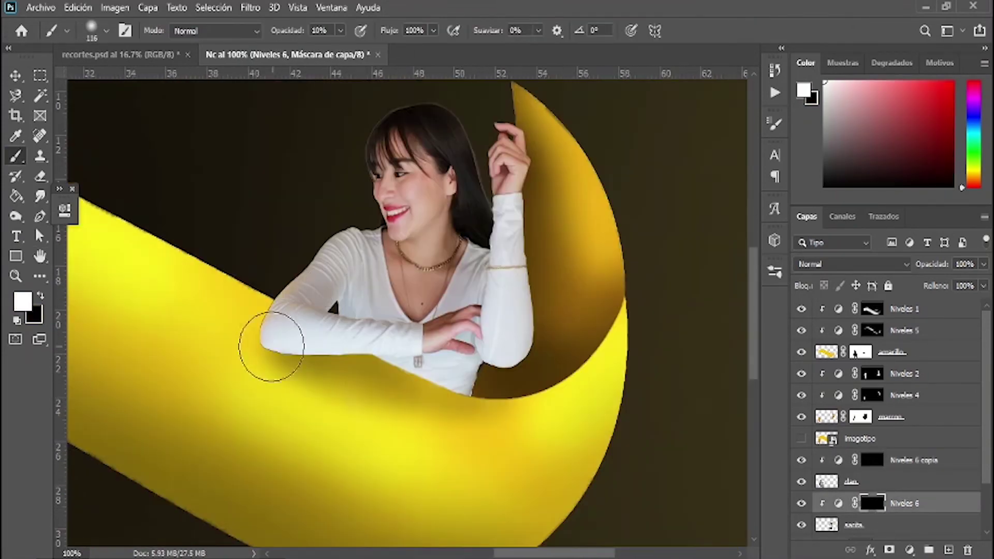
{"action": "right_click", "coordinate": [388, 249]}
{"action": "double_click", "coordinate": [348, 305]}
{"action": "mouse_move", "coordinate": [277, 356]}
{"action": "left_mouse_down"}
{"action": "mouse_move", "coordinate": [279, 348]}
{"action": "mouse_move", "coordinate": [266, 352]}
{"action": "mouse_move", "coordinate": [325, 361]}
{"action": "left_mouse_up"}
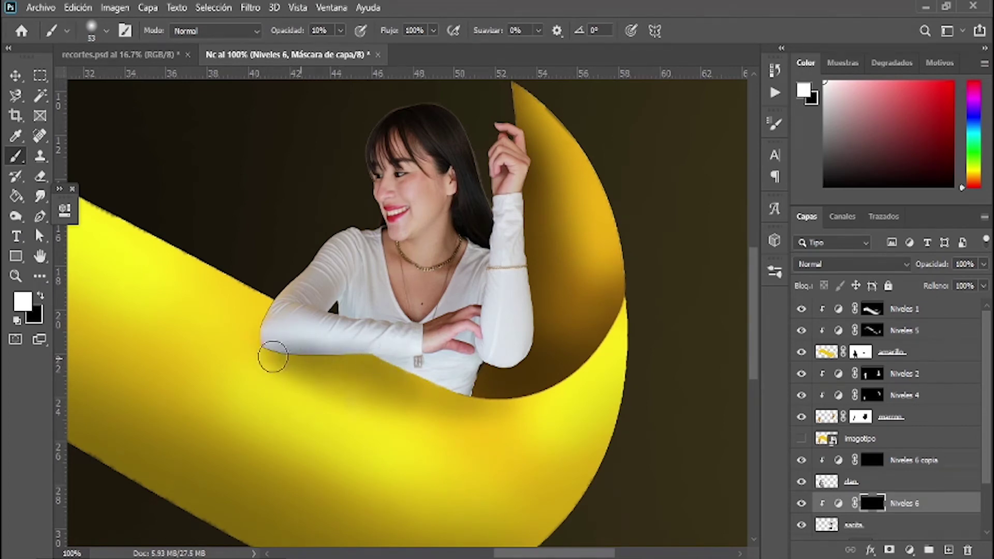
{"action": "key", "text": "ctrl+plus"}
{"action": "right_click", "coordinate": [337, 207]}
{"action": "left_click_drag", "start_coordinate": [450, 243], "coordinate": [412, 239]}
{"action": "key", "text": "Return"}
{"action": "left_click_drag", "start_coordinate": [370, 384], "coordinate": [132, 367]}
{"action": "mouse_move", "coordinate": [191, 290]}
{"action": "left_mouse_down"}
{"action": "mouse_move", "coordinate": [293, 235]}
{"action": "mouse_move", "coordinate": [399, 415]}
{"action": "mouse_move", "coordinate": [368, 406]}
{"action": "left_mouse_up"}
Step: Shade along the woman's lower arm and raised forearm using 46 px, 7 px and 20 px brushes
{"action": "right_click", "coordinate": [461, 429]}
{"action": "left_click_drag", "start_coordinate": [538, 247], "coordinate": [551, 248]}
{"action": "key", "text": "Return"}
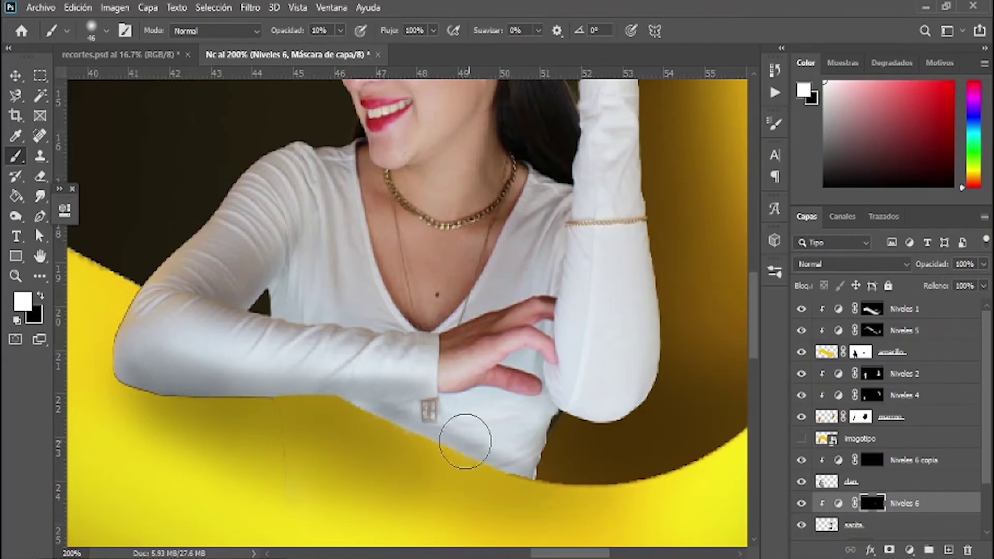
{"action": "left_click_drag", "start_coordinate": [515, 434], "coordinate": [167, 350]}
{"action": "scroll", "coordinate": [615, 412], "scroll_direction": "up", "scroll_amount": 1}
{"action": "mouse_move", "coordinate": [614, 413]}
{"action": "left_mouse_down"}
{"action": "mouse_move", "coordinate": [641, 256]}
{"action": "mouse_move", "coordinate": [641, 332]}
{"action": "left_mouse_up"}
{"action": "scroll", "coordinate": [641, 331], "scroll_direction": "up", "scroll_amount": 3}
{"action": "left_click_drag", "start_coordinate": [573, 455], "coordinate": [573, 366]}
{"action": "right_click", "coordinate": [572, 366]}
{"action": "key", "text": "Return"}
{"action": "left_click_drag", "start_coordinate": [679, 243], "coordinate": [672, 243]}
{"action": "right_click", "coordinate": [581, 388]}
{"action": "key", "text": "Return"}
{"action": "mouse_move", "coordinate": [566, 355]}
{"action": "left_mouse_down"}
{"action": "mouse_move", "coordinate": [566, 392]}
{"action": "mouse_move", "coordinate": [591, 150]}
{"action": "mouse_move", "coordinate": [613, 147]}
{"action": "mouse_move", "coordinate": [586, 330]}
{"action": "mouse_move", "coordinate": [597, 317]}
{"action": "mouse_move", "coordinate": [585, 196]}
{"action": "mouse_move", "coordinate": [566, 406]}
{"action": "left_mouse_up"}
Step: Zoom in on the woman's lower forearm and arm
{"action": "key", "text": "ctrl+0"}
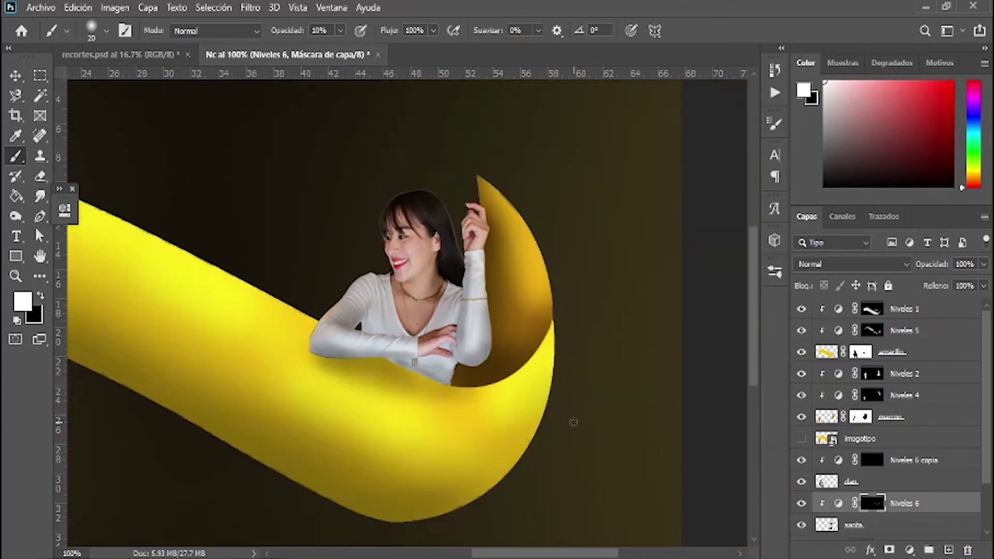
{"action": "key", "text": "z"}
{"action": "left_click", "coordinate": [457, 379]}
{"action": "key", "text": "b"}
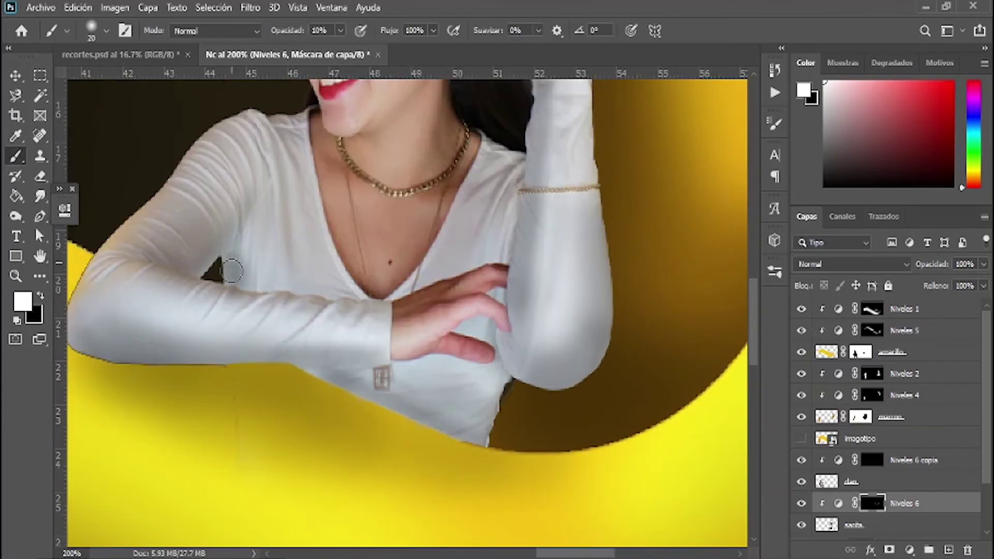
{"action": "left_click_drag", "start_coordinate": [149, 371], "coordinate": [188, 355]}
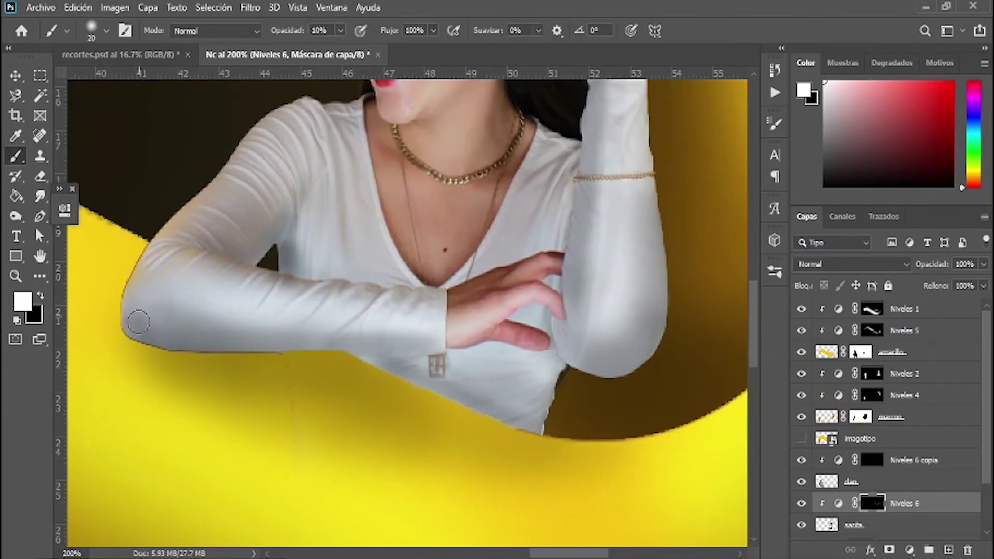
{"action": "key", "text": "ctrl+minus"}
{"action": "key", "text": "ctrl+minus"}
{"action": "key", "text": "ctrl+minus"}
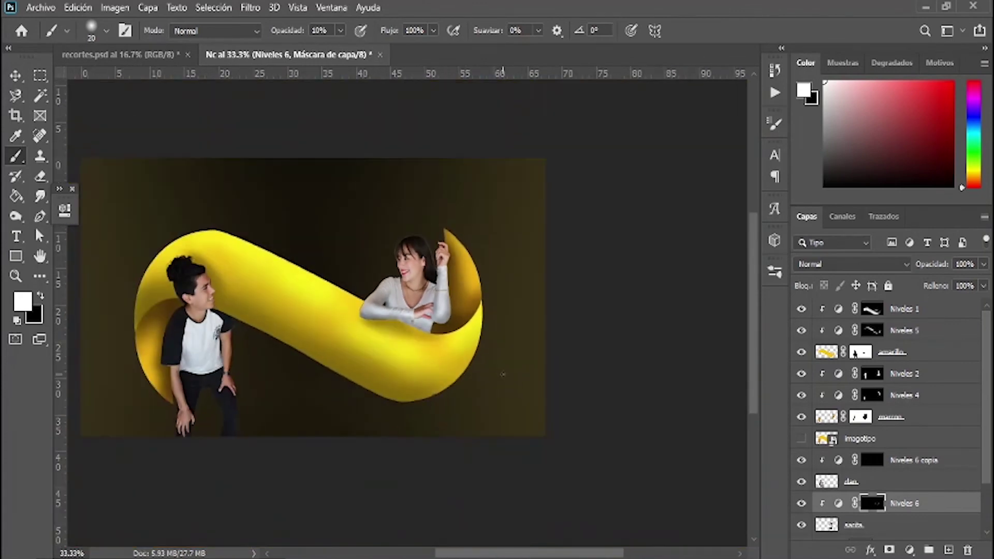
{"action": "key", "text": "z"}
{"action": "left_click_drag", "start_coordinate": [414, 269], "coordinate": [466, 269]}
{"action": "key", "text": "b"}
Step: Faintly paint the mask along her hand edge with a 28 px brush
{"action": "right_click", "coordinate": [432, 237]}
{"action": "left_click", "coordinate": [433, 242]}
{"action": "key", "text": "Return"}
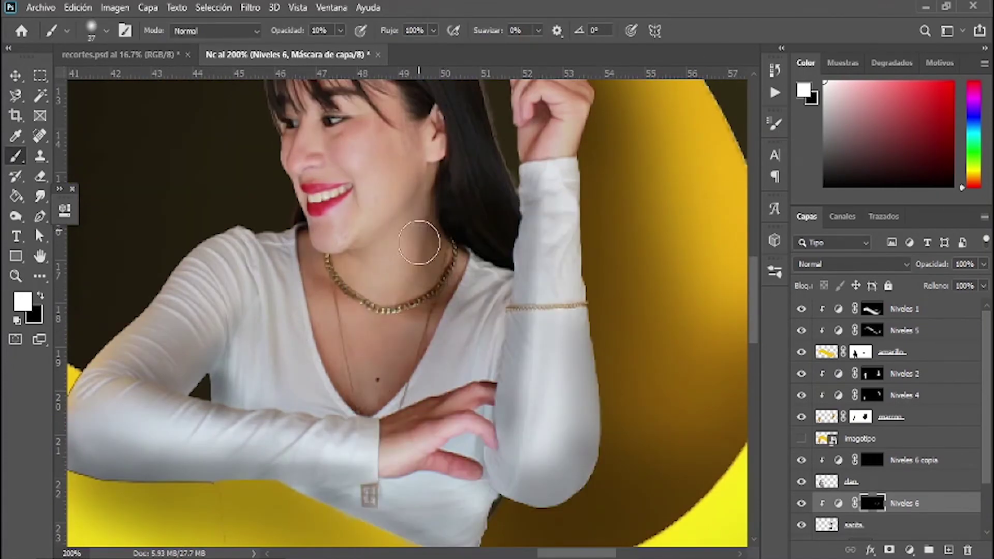
{"action": "scroll", "coordinate": [409, 258], "scroll_direction": "up", "scroll_amount": 4}
{"action": "scroll", "coordinate": [456, 259], "scroll_direction": "up", "scroll_amount": 1}
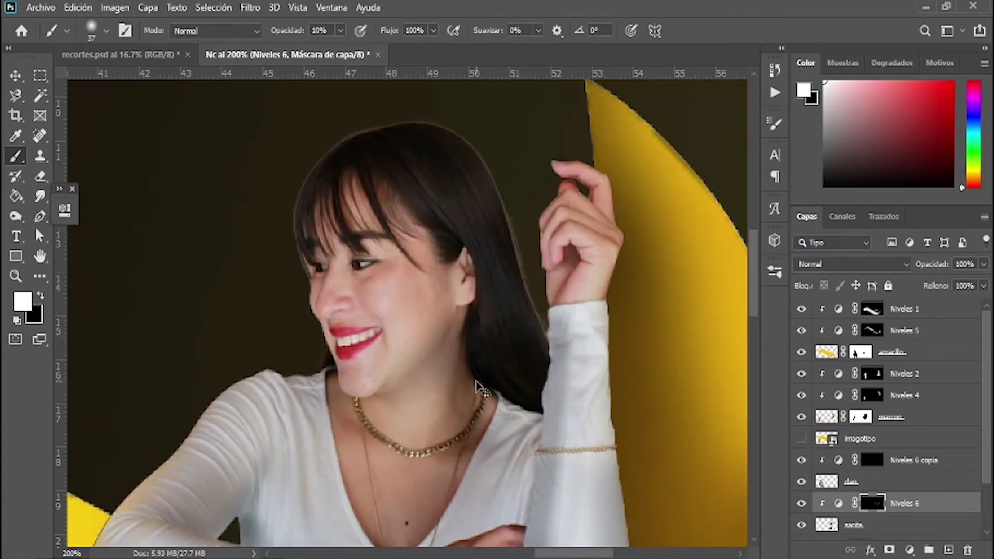
{"action": "right_click", "coordinate": [459, 344]}
{"action": "left_click_drag", "start_coordinate": [559, 238], "coordinate": [550, 238]}
{"action": "key", "text": "Return"}
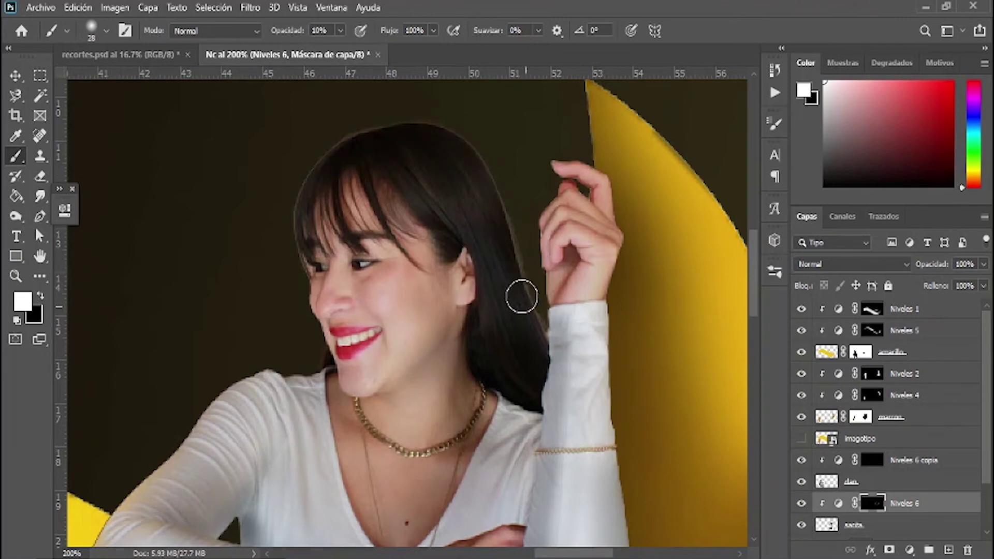
{"action": "left_click_drag", "start_coordinate": [562, 281], "coordinate": [552, 224]}
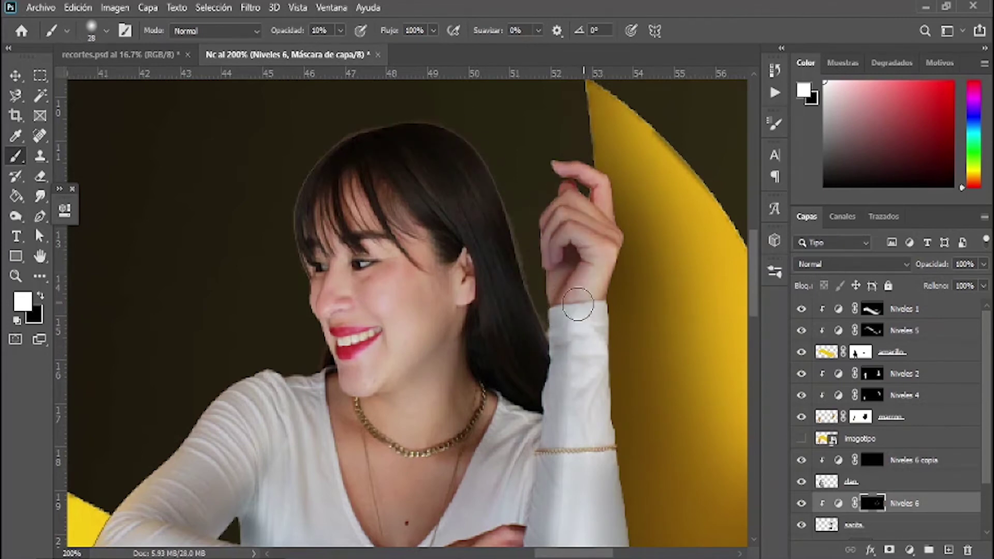
Step: Pan over her chin and hair edges, then recentre the whole composition
{"action": "left_click_drag", "start_coordinate": [452, 260], "coordinate": [507, 222]}
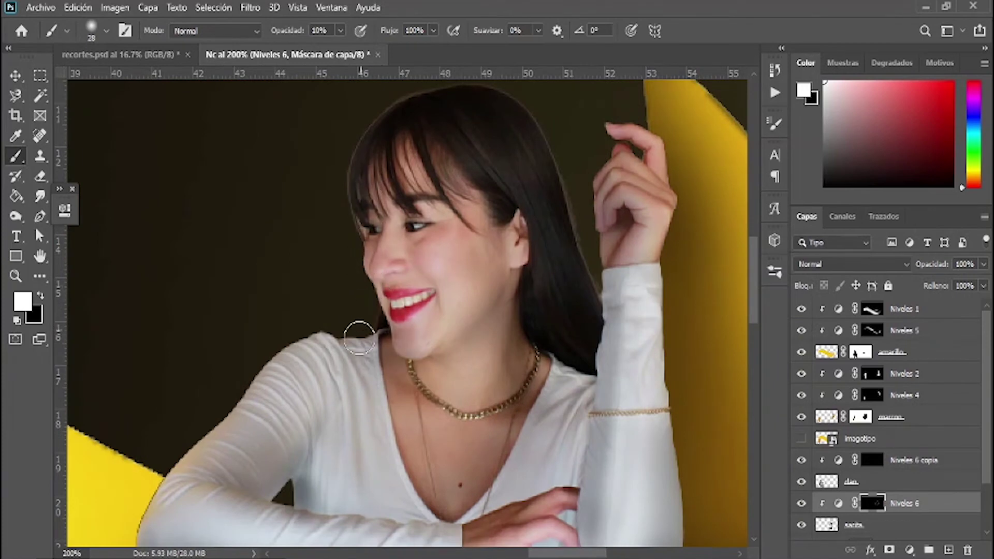
{"action": "left_click_drag", "start_coordinate": [348, 166], "coordinate": [300, 291]}
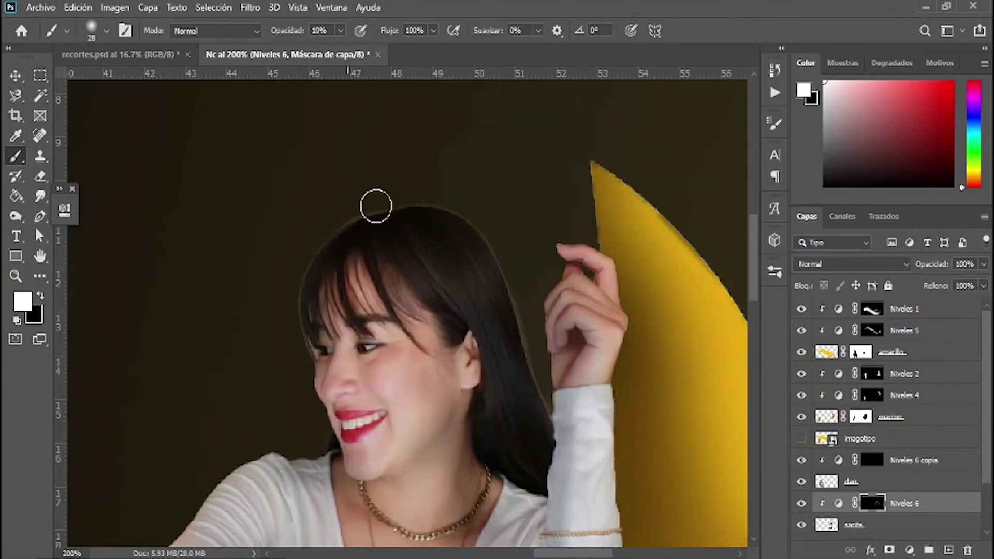
{"action": "scroll", "coordinate": [297, 311], "scroll_direction": "down", "scroll_amount": 3}
{"action": "scroll", "coordinate": [347, 319], "scroll_direction": "down", "scroll_amount": 3}
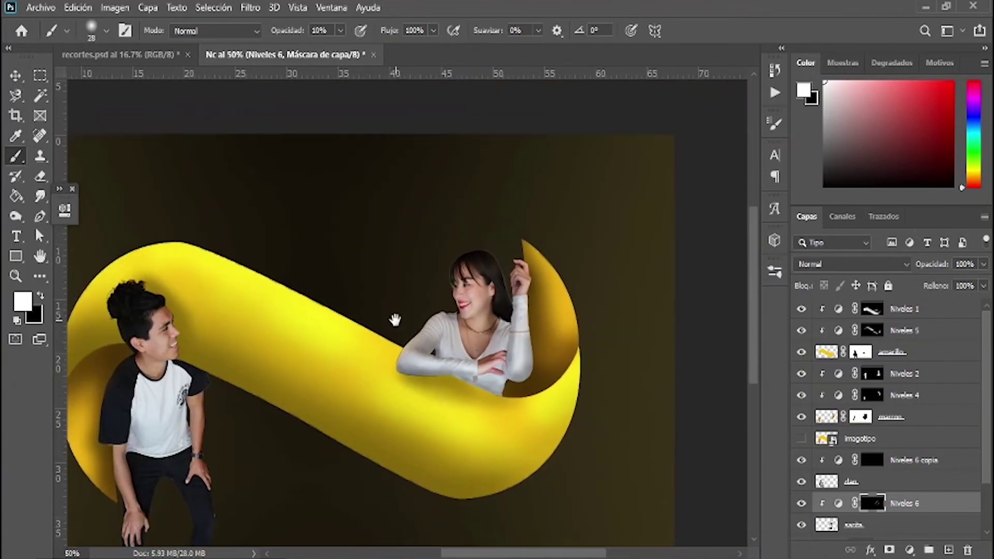
{"action": "left_click_drag", "start_coordinate": [327, 381], "coordinate": [428, 304]}
{"action": "left_click_drag", "start_coordinate": [397, 348], "coordinate": [455, 321]}
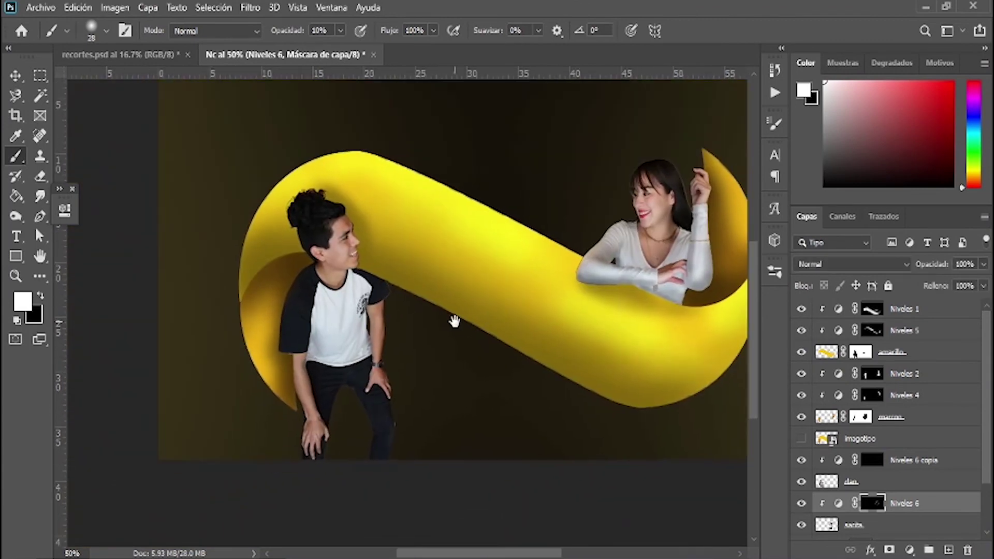
Step: Target the Niveles 6 copia mask, zoom the boy to 100% and brush his shirt's left edge
{"action": "left_click", "coordinate": [873, 460]}
{"action": "left_click", "coordinate": [15, 276]}
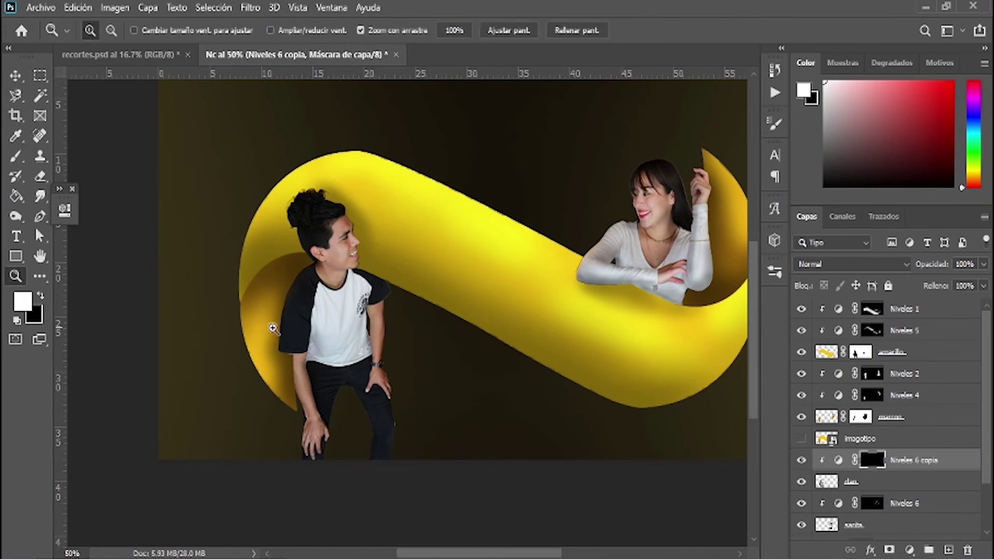
{"action": "left_click", "coordinate": [276, 326]}
{"action": "key", "text": "b"}
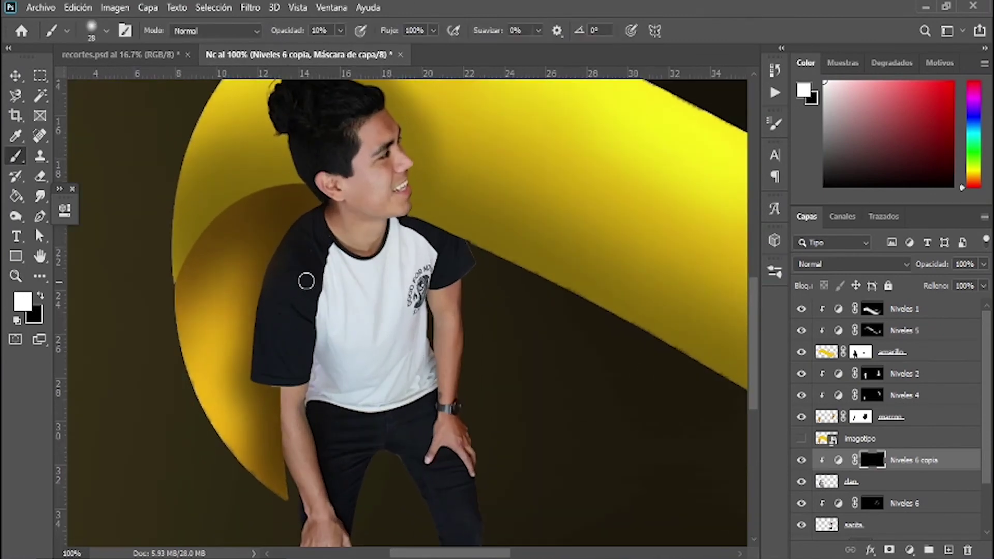
{"action": "left_click_drag", "start_coordinate": [315, 306], "coordinate": [321, 386]}
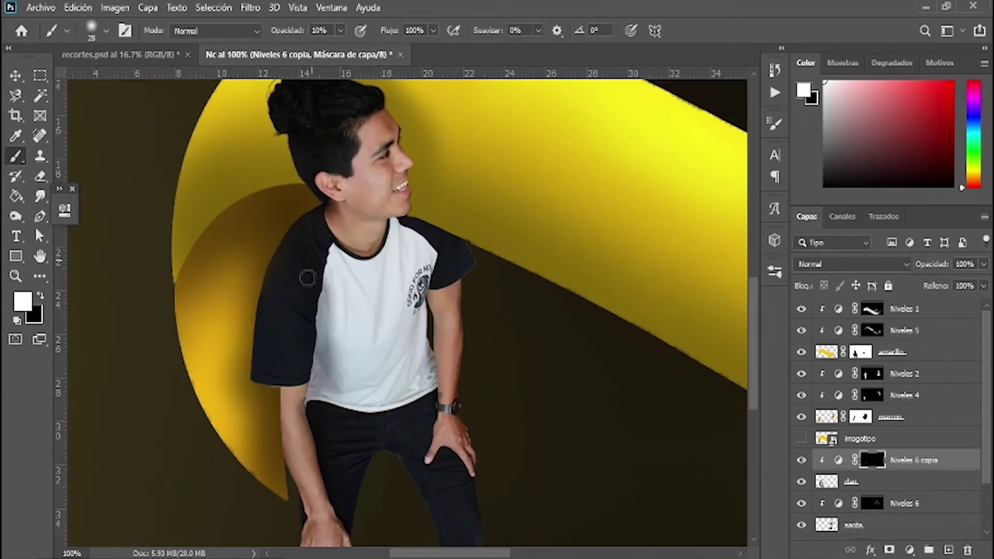
Step: Brush the mask along the boy's forearm, then at size 51 along shirt and arm to the knee
{"action": "left_click_drag", "start_coordinate": [304, 395], "coordinate": [293, 214]}
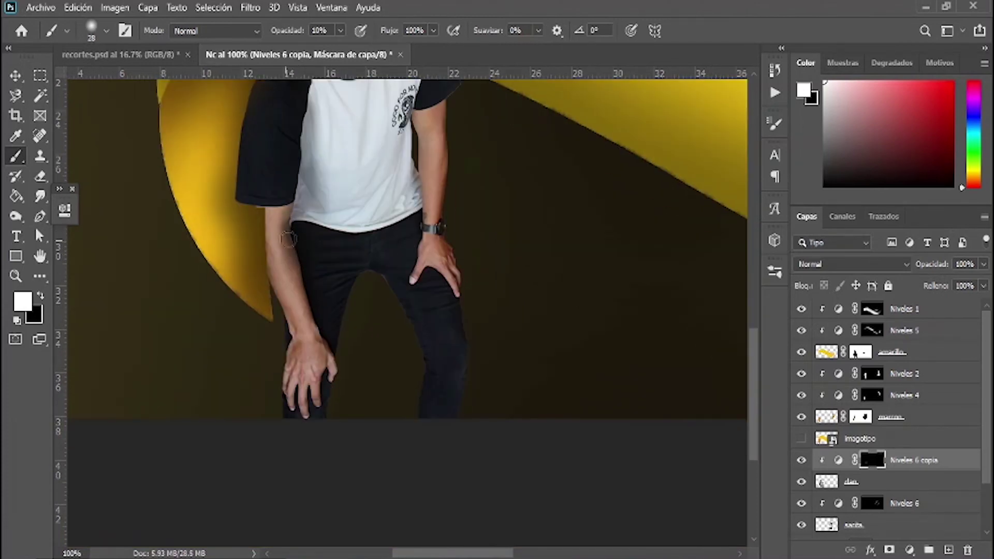
{"action": "left_click_drag", "start_coordinate": [288, 258], "coordinate": [335, 382]}
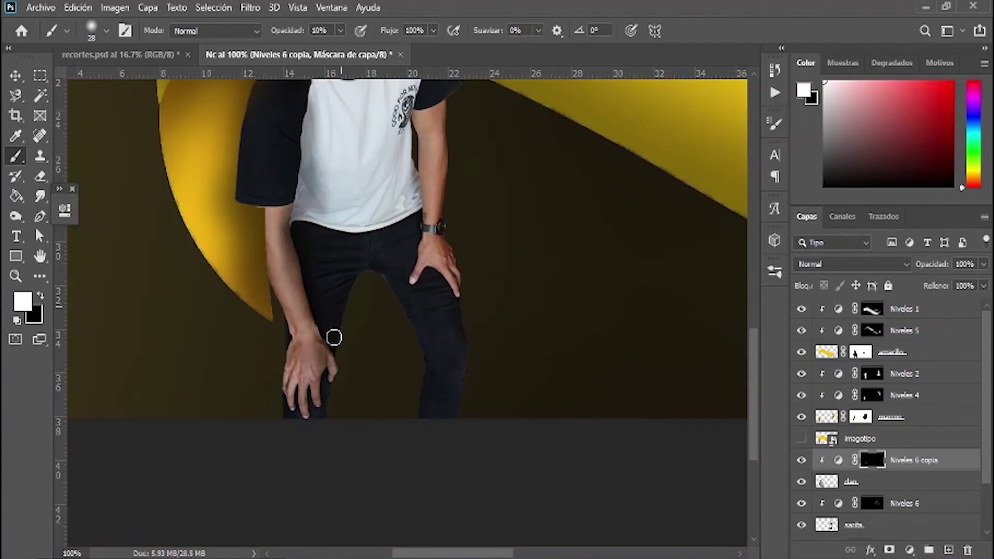
{"action": "scroll", "coordinate": [382, 272], "scroll_direction": "up", "scroll_amount": 2}
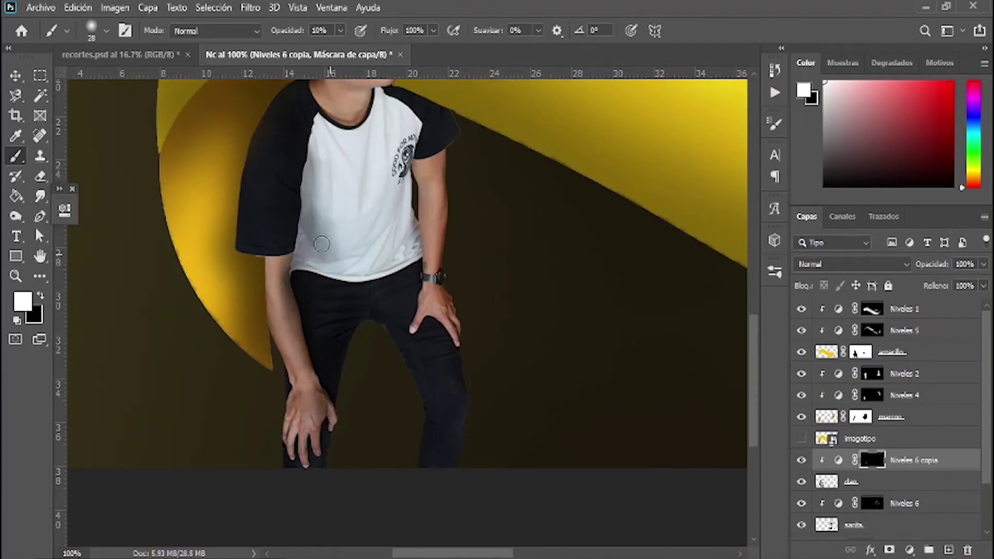
{"action": "scroll", "coordinate": [369, 256], "scroll_direction": "up", "scroll_amount": 2}
{"action": "right_click", "coordinate": [390, 286]}
{"action": "key", "text": "Return"}
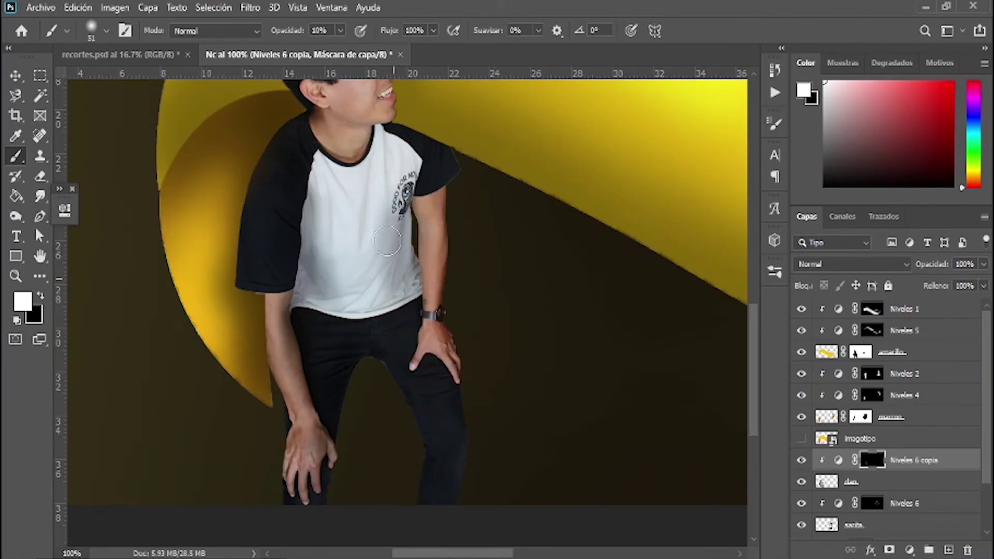
{"action": "left_click_drag", "start_coordinate": [415, 234], "coordinate": [447, 380]}
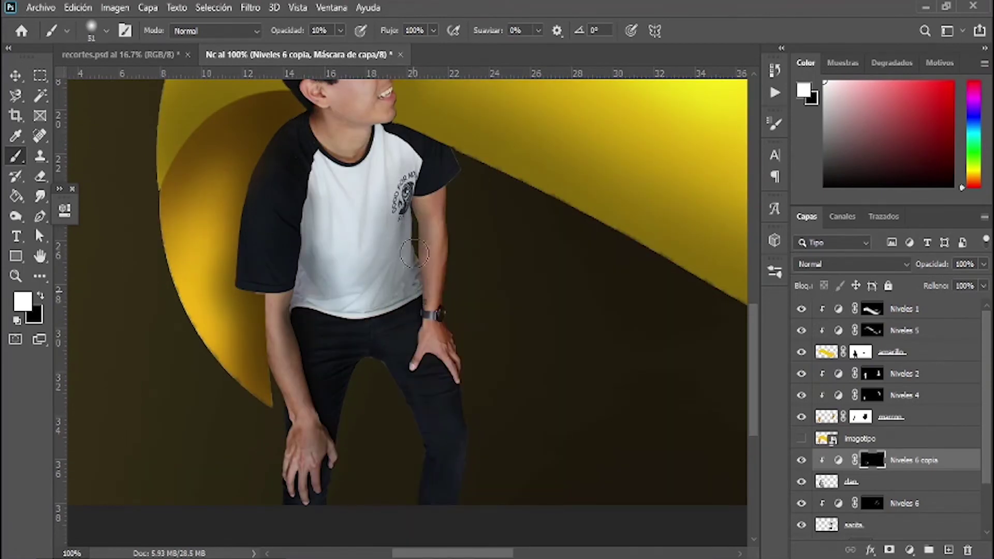
Step: Shrink the brush to 21 and refine the mask around the boy's neck and shoulder
{"action": "scroll", "coordinate": [483, 339], "scroll_direction": "up", "scroll_amount": 2}
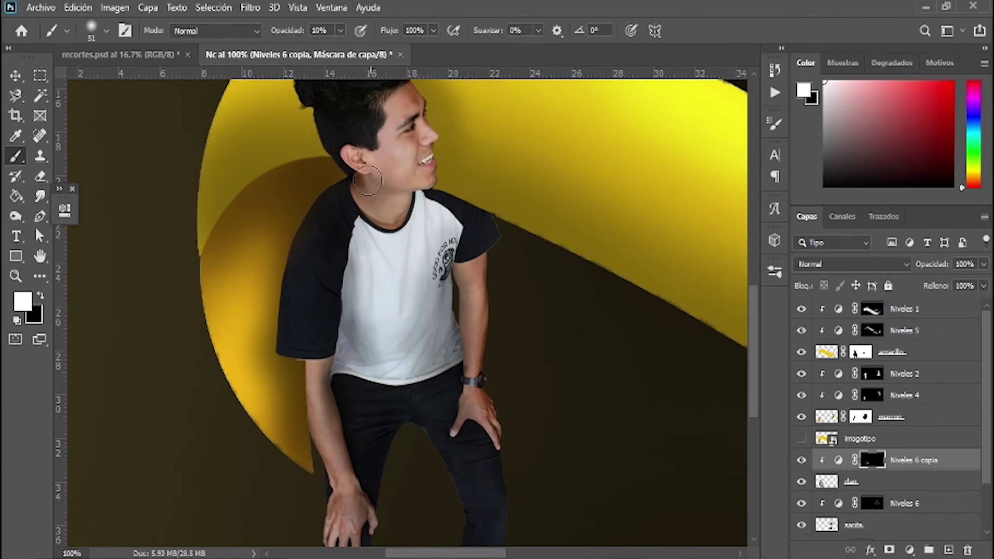
{"action": "scroll", "coordinate": [399, 241], "scroll_direction": "up", "scroll_amount": 1}
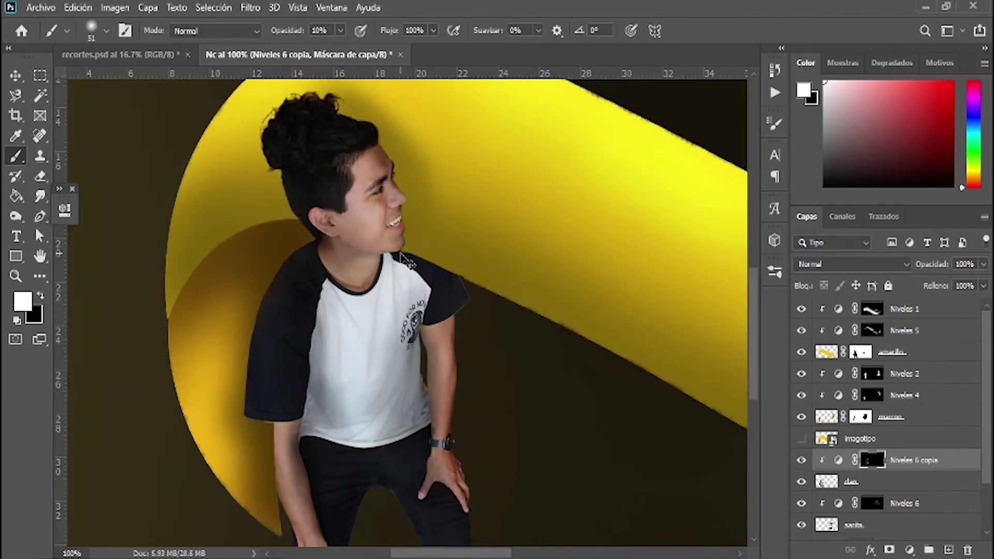
{"action": "key", "text": "x"}
{"action": "scroll", "coordinate": [406, 262], "scroll_direction": "up", "scroll_amount": 1}
{"action": "scroll", "coordinate": [369, 226], "scroll_direction": "up", "scroll_amount": 2}
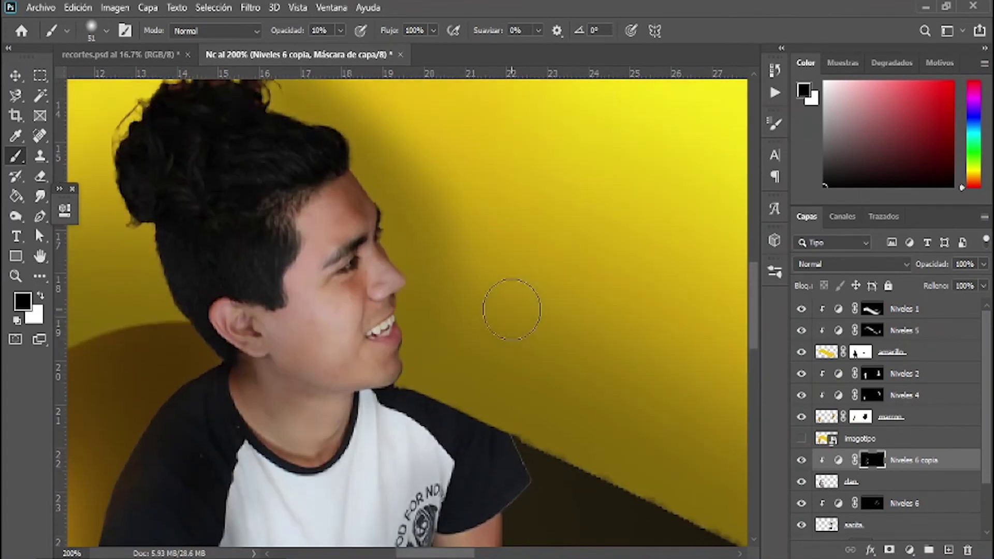
{"action": "key", "text": "x"}
{"action": "right_click", "coordinate": [427, 203]}
{"action": "left_click_drag", "start_coordinate": [520, 248], "coordinate": [505, 248]}
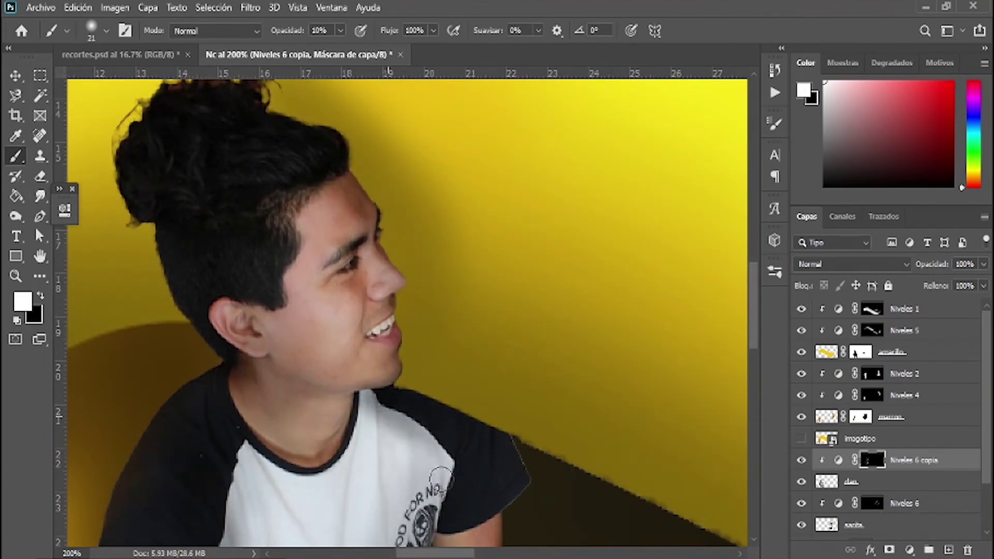
{"action": "left_click_drag", "start_coordinate": [481, 443], "coordinate": [466, 266]}
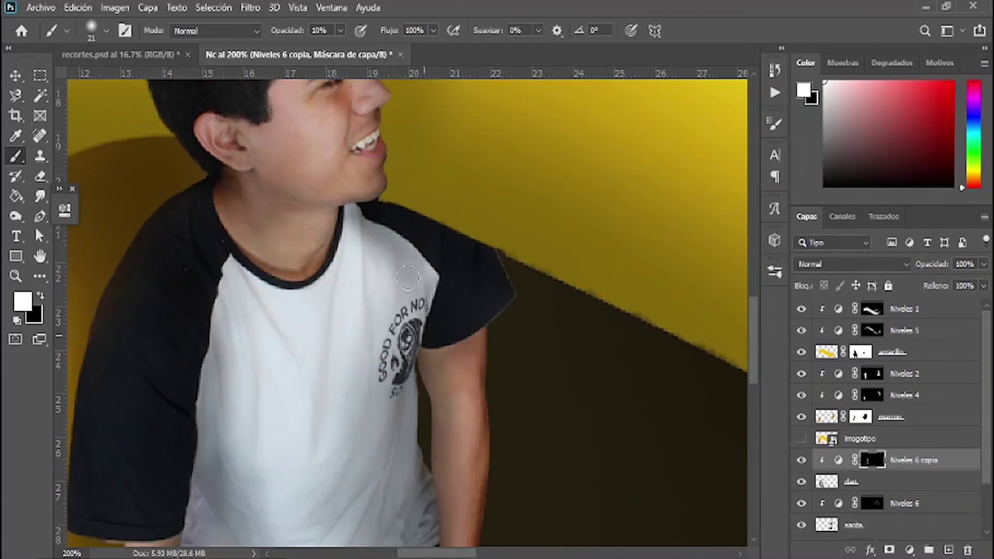
{"action": "left_click_drag", "start_coordinate": [215, 217], "coordinate": [308, 209]}
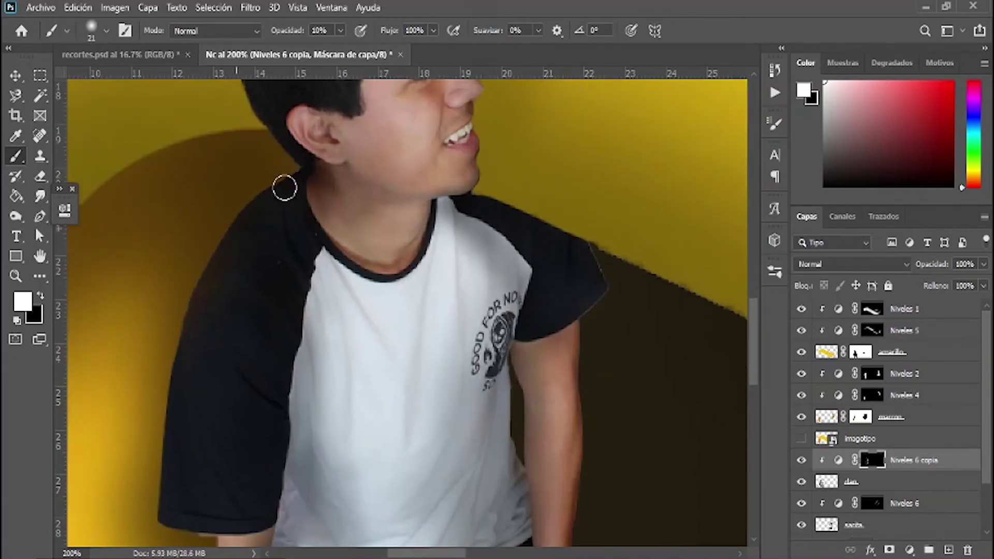
{"action": "scroll", "coordinate": [198, 307], "scroll_direction": "down", "scroll_amount": 5}
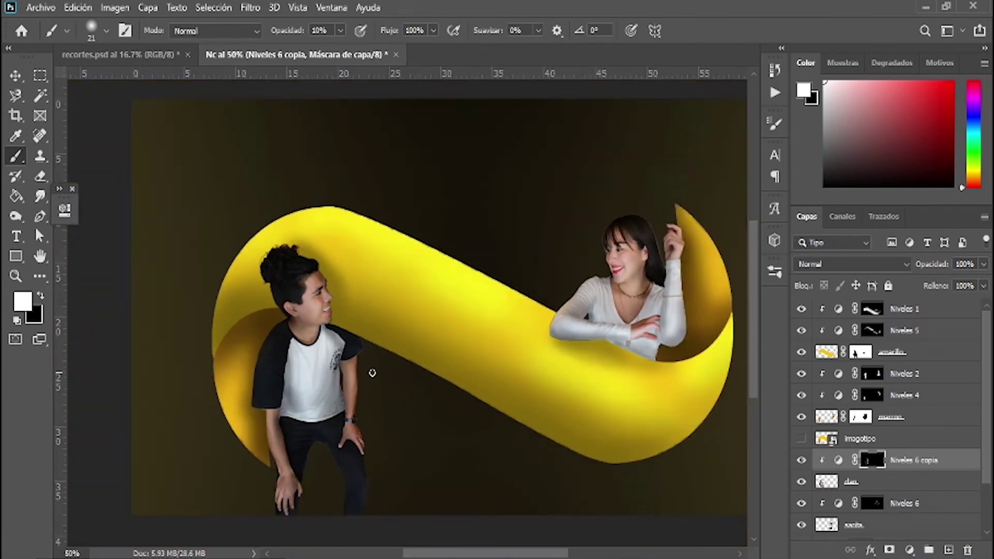
{"action": "left_click", "coordinate": [866, 417]}
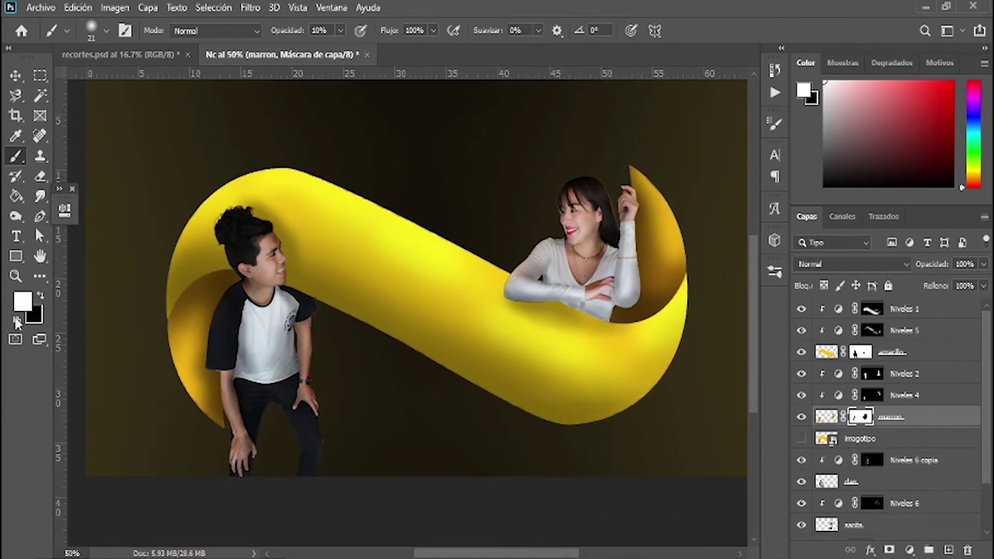
Step: Zoom to 200% and quick-select the boy's left forearm on the dan layer
{"action": "key", "text": "z"}
{"action": "left_click", "coordinate": [207, 390]}
{"action": "left_click", "coordinate": [790, 444]}
{"action": "left_click", "coordinate": [40, 95]}
{"action": "right_click", "coordinate": [40, 95]}
{"action": "left_click", "coordinate": [104, 110]}
{"action": "left_click_drag", "start_coordinate": [233, 321], "coordinate": [321, 543]}
Step: Paint black on the marron mask inside the forearm selection, then deselect
{"action": "left_click", "coordinate": [860, 373]}
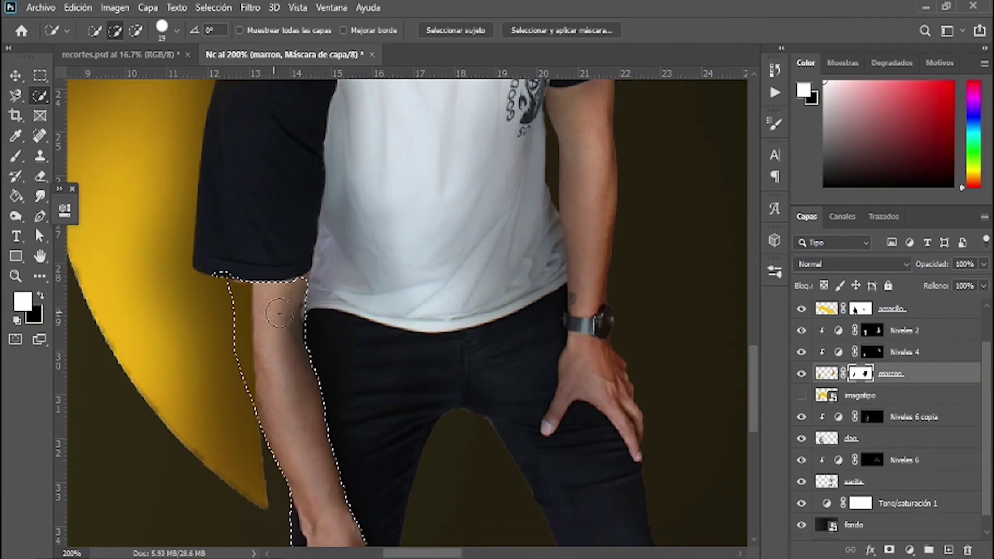
{"action": "key", "text": "b"}
{"action": "key", "text": "x"}
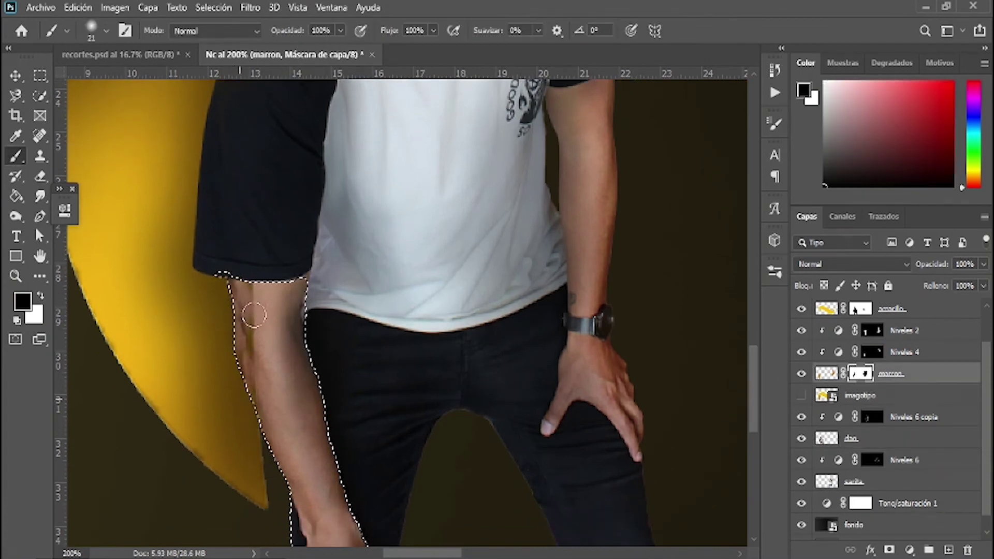
{"action": "key", "text": "ctrl+d"}
Step: Zoom out to the whole composition, then to 300% on the boy's face, with white as brush colour
{"action": "key", "text": "ctrl+minus"}
{"action": "key", "text": "ctrl+minus"}
{"action": "key", "text": "ctrl+minus"}
{"action": "key", "text": "z"}
{"action": "left_click_drag", "start_coordinate": [184, 221], "coordinate": [243, 269]}
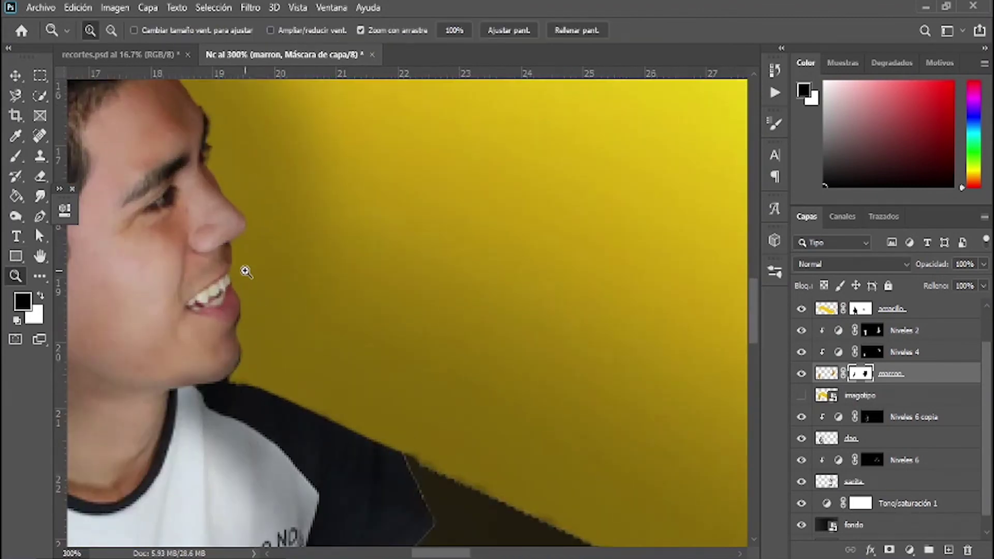
{"action": "key", "text": "b"}
{"action": "key", "text": "x"}
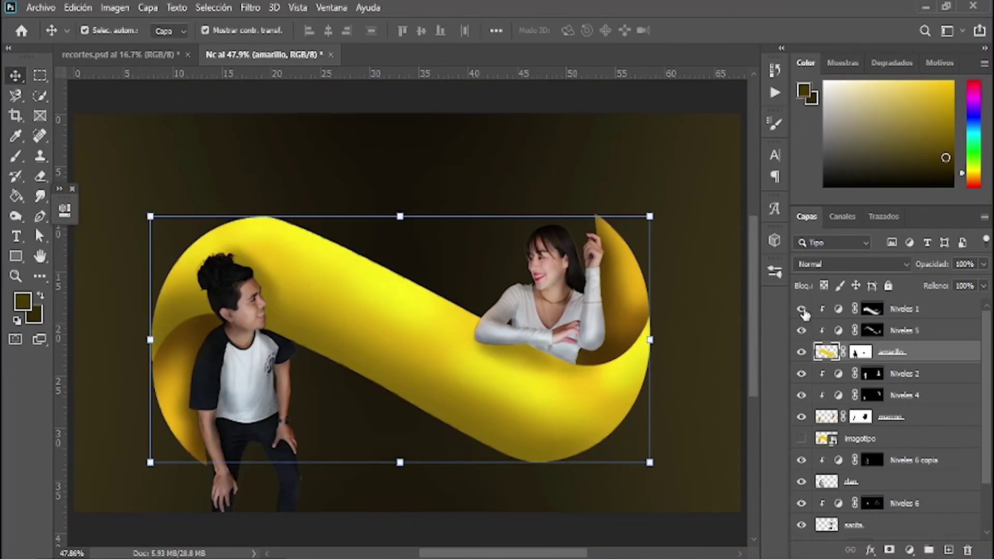
Step: With a soft round brush on the Niveles 1 mask, darken the ribbon under the woman's forearm
{"action": "left_click", "coordinate": [872, 309]}
{"action": "key", "text": "b"}
{"action": "key", "text": "d"}
{"action": "right_click", "coordinate": [288, 389]}
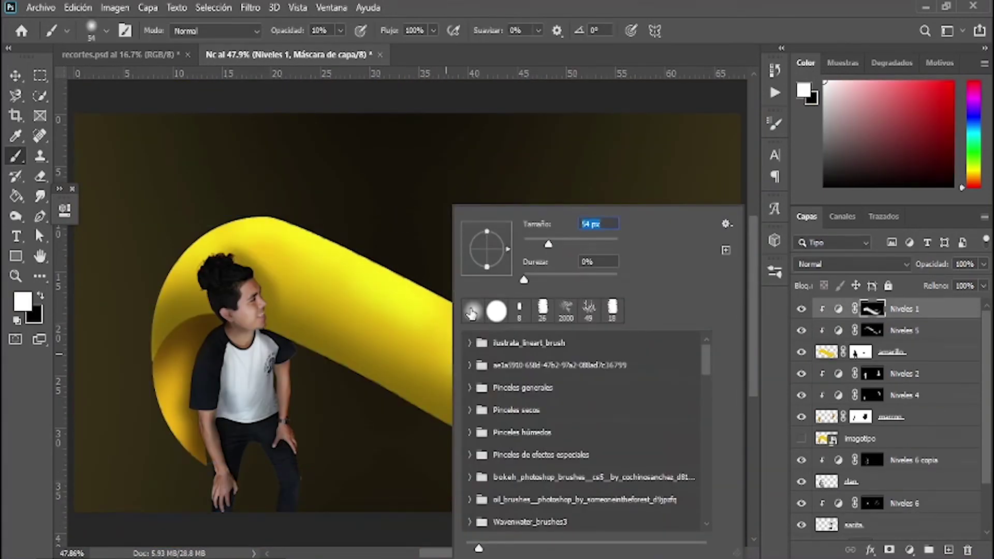
{"action": "double_click", "coordinate": [472, 312]}
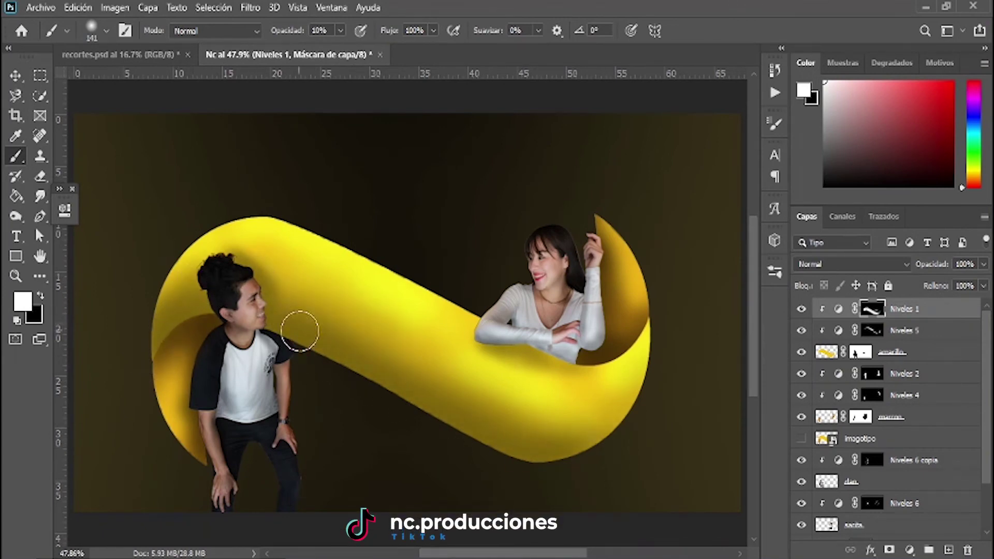
{"action": "left_click_drag", "start_coordinate": [484, 350], "coordinate": [594, 365]}
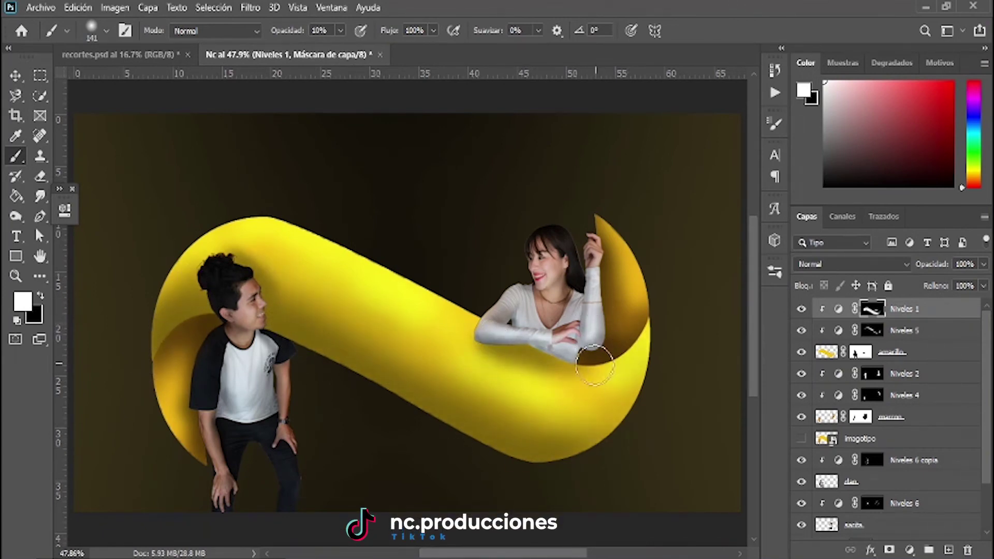
Step: Make the fondo background layer active
{"action": "scroll", "coordinate": [656, 392], "scroll_direction": "down", "scroll_amount": 1}
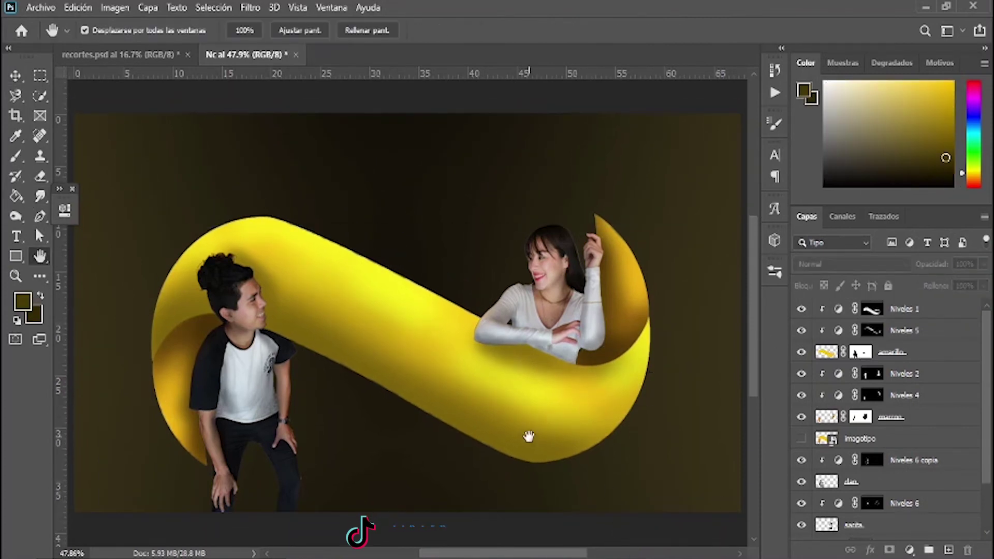
{"action": "key", "text": "b"}
{"action": "left_click", "coordinate": [551, 444], "text": "ctrl"}
{"action": "right_click", "coordinate": [462, 356]}
{"action": "key", "text": "Escape"}
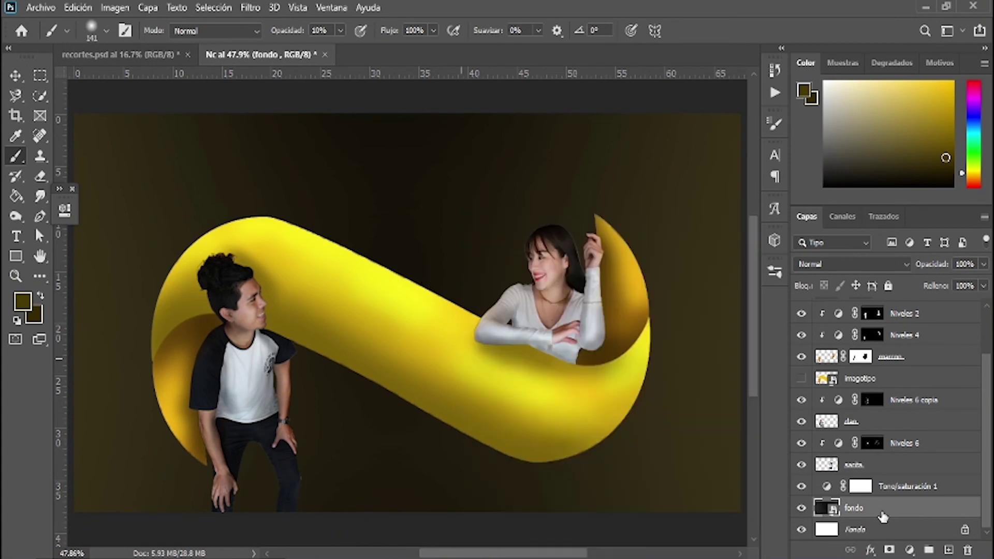
Step: On a new layer above fondo, stamp the dotted Tramo 35 Kyle brush at 500 px
{"action": "left_click", "coordinate": [948, 550]}
{"action": "right_click", "coordinate": [507, 344]}
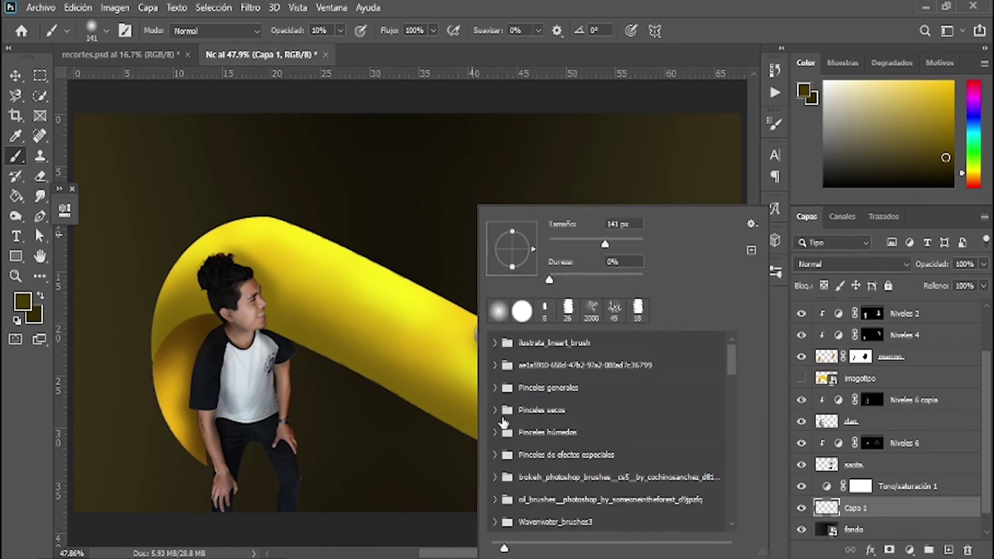
{"action": "left_click", "coordinate": [495, 454]}
{"action": "left_click", "coordinate": [621, 223]}
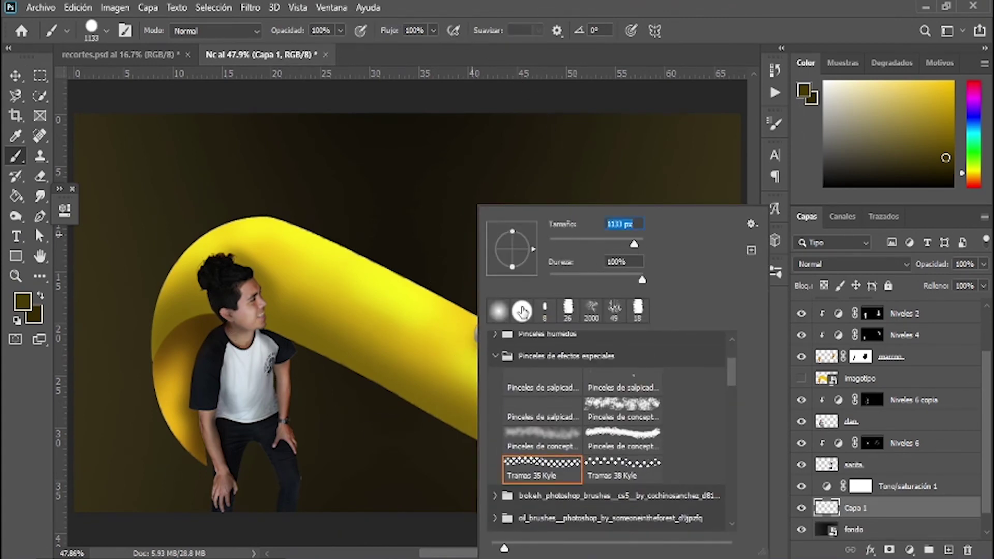
{"action": "type", "text": "500"}
{"action": "key", "text": "Return"}
{"action": "left_click", "coordinate": [188, 311], "text": "alt"}
{"action": "key", "text": "space"}
Step: Zoom to 100% on the man and darken his shirt with a soft brush on the Niveles 6 copia mask
{"action": "key", "text": "v"}
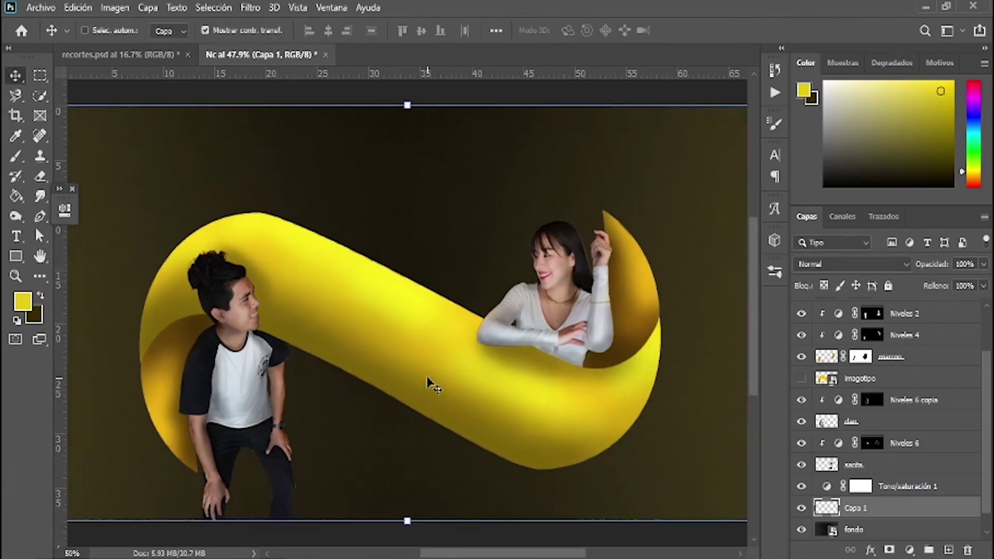
{"action": "key", "text": "ctrl+1"}
{"action": "scroll", "coordinate": [468, 415], "scroll_direction": "up", "scroll_amount": 5}
{"action": "scroll", "coordinate": [461, 404], "scroll_direction": "down", "scroll_amount": 5}
{"action": "left_click_drag", "start_coordinate": [594, 405], "coordinate": [511, 193]}
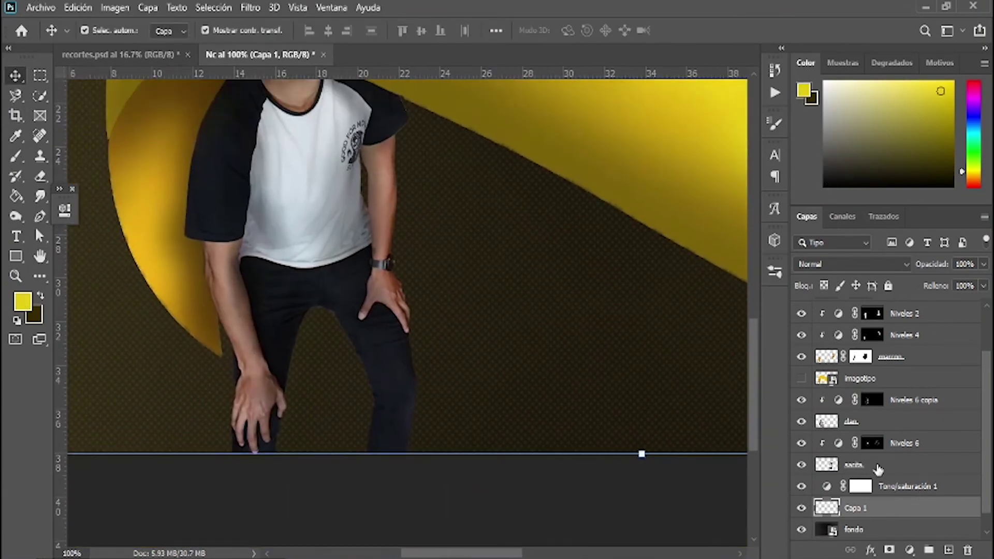
{"action": "left_click", "coordinate": [399, 347]}
{"action": "key", "text": "b"}
{"action": "right_click", "coordinate": [339, 204]}
{"action": "left_click", "coordinate": [355, 313]}
{"action": "key", "text": "Return"}
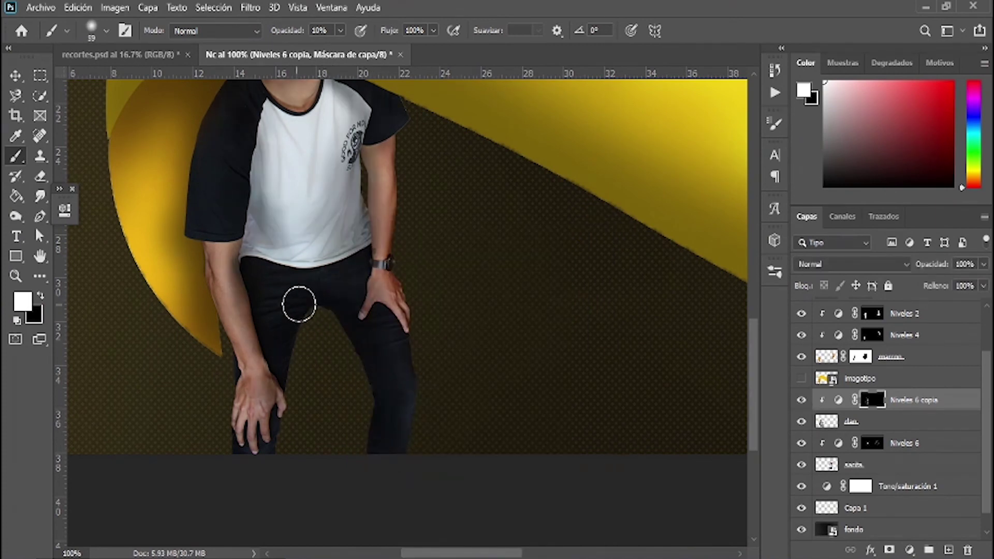
{"action": "left_click_drag", "start_coordinate": [264, 338], "coordinate": [334, 266]}
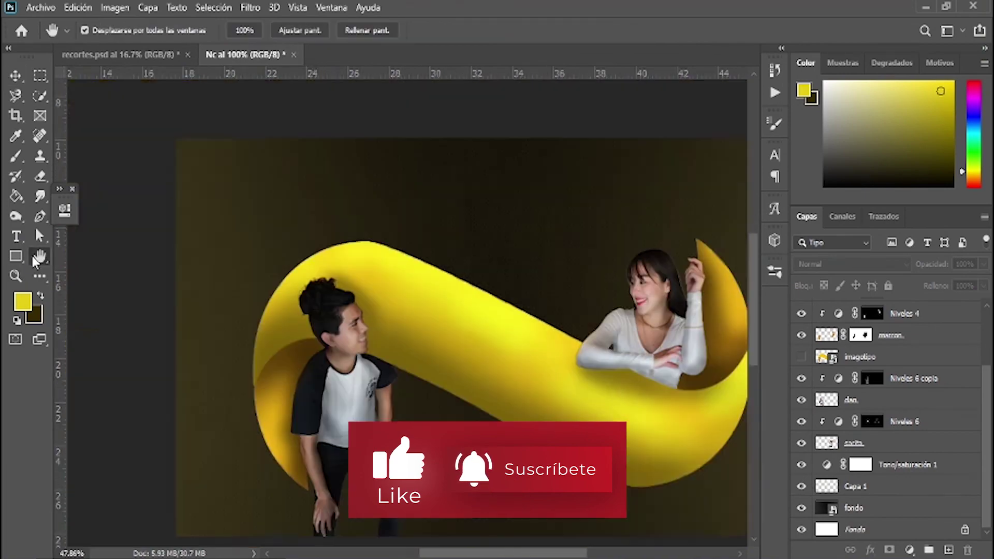
Step: Stamp a merged layer, then in Camera Raw warm temperature to +8 and lift exposure and contrast
{"action": "key", "text": "ctrl+alt+a"}
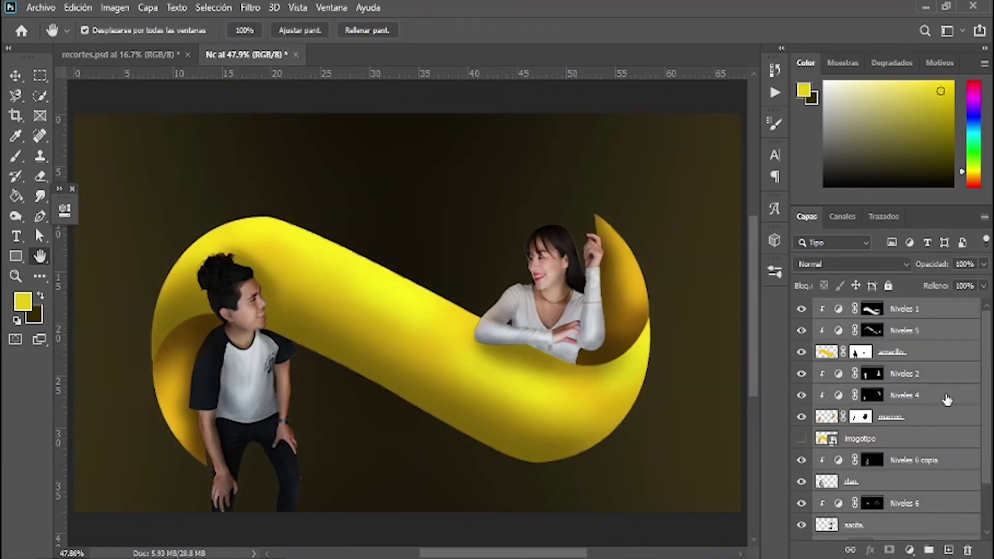
{"action": "key", "text": "ctrl+shift+alt+e"}
{"action": "key", "text": "ctrl+shift+a"}
{"action": "left_click_drag", "start_coordinate": [845, 294], "coordinate": [840, 321]}
{"action": "mouse_move", "coordinate": [847, 370]}
{"action": "left_mouse_down"}
{"action": "mouse_move", "coordinate": [868, 397]}
{"action": "mouse_move", "coordinate": [859, 393]}
{"action": "mouse_move", "coordinate": [839, 464]}
{"action": "left_mouse_up"}
Step: Set the Texture amount, lower saturation to -18 and shift the orange hue in HSL
{"action": "scroll", "coordinate": [844, 456], "scroll_direction": "down", "scroll_amount": 1}
{"action": "left_click_drag", "start_coordinate": [846, 450], "coordinate": [851, 453]}
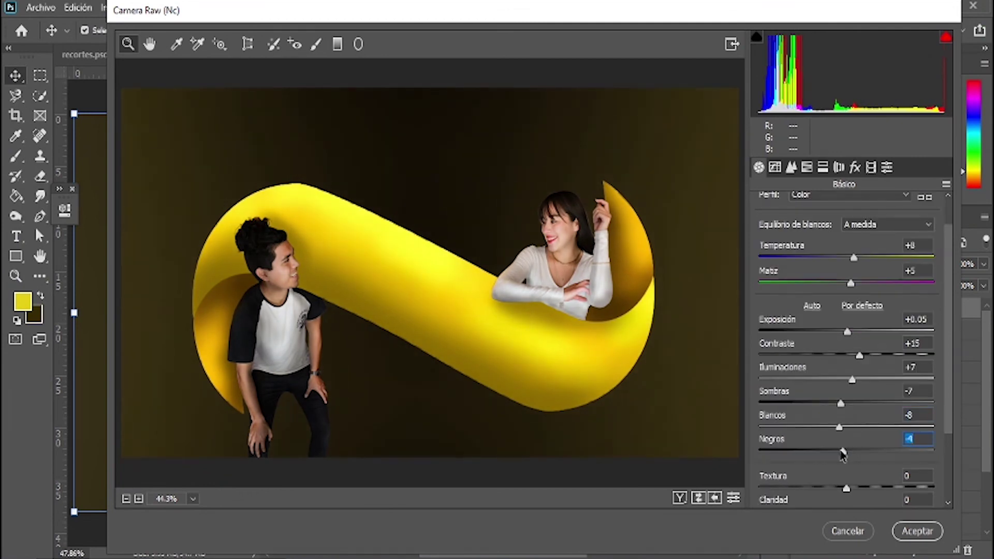
{"action": "scroll", "coordinate": [843, 453], "scroll_direction": "down", "scroll_amount": 2}
{"action": "scroll", "coordinate": [843, 414], "scroll_direction": "down", "scroll_amount": 1}
{"action": "left_click", "coordinate": [847, 387]}
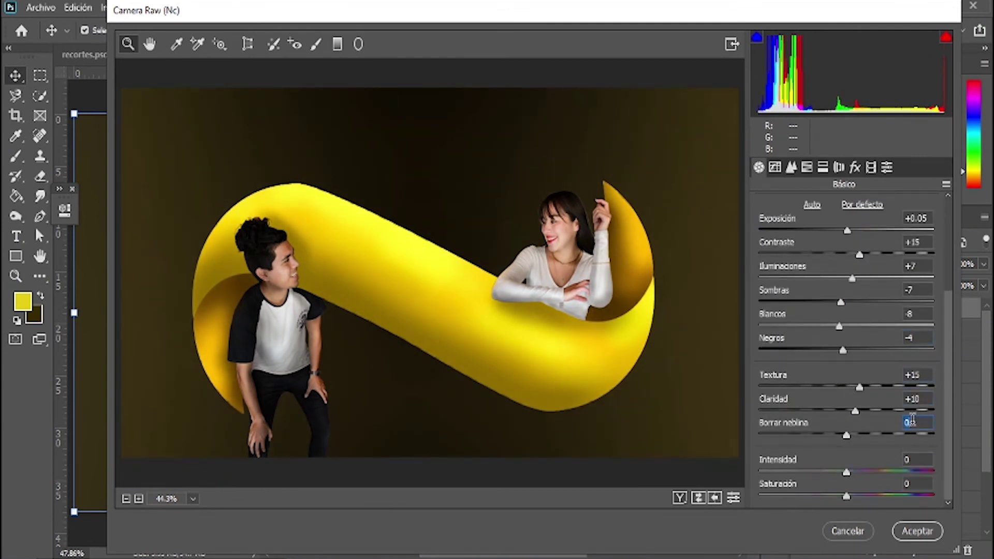
{"action": "left_click_drag", "start_coordinate": [846, 496], "coordinate": [831, 496]}
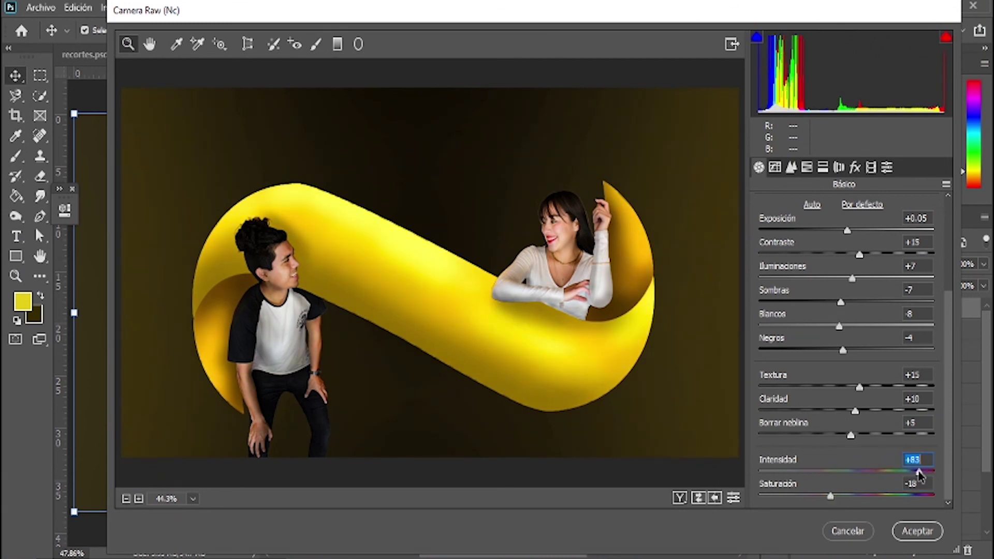
{"action": "left_click", "coordinate": [806, 166]}
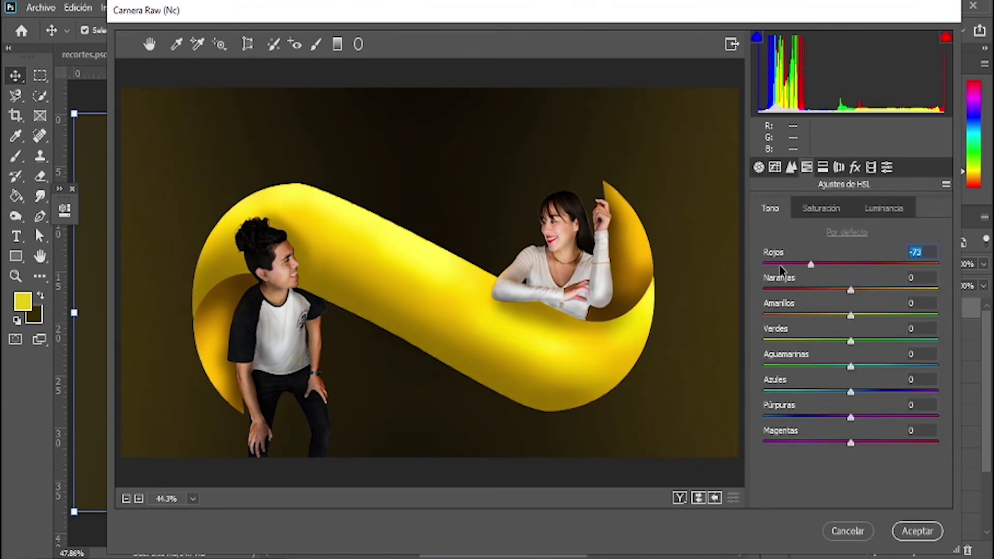
{"action": "mouse_move", "coordinate": [850, 290]}
{"action": "left_mouse_down"}
{"action": "mouse_move", "coordinate": [772, 288]}
{"action": "mouse_move", "coordinate": [844, 289]}
{"action": "left_mouse_up"}
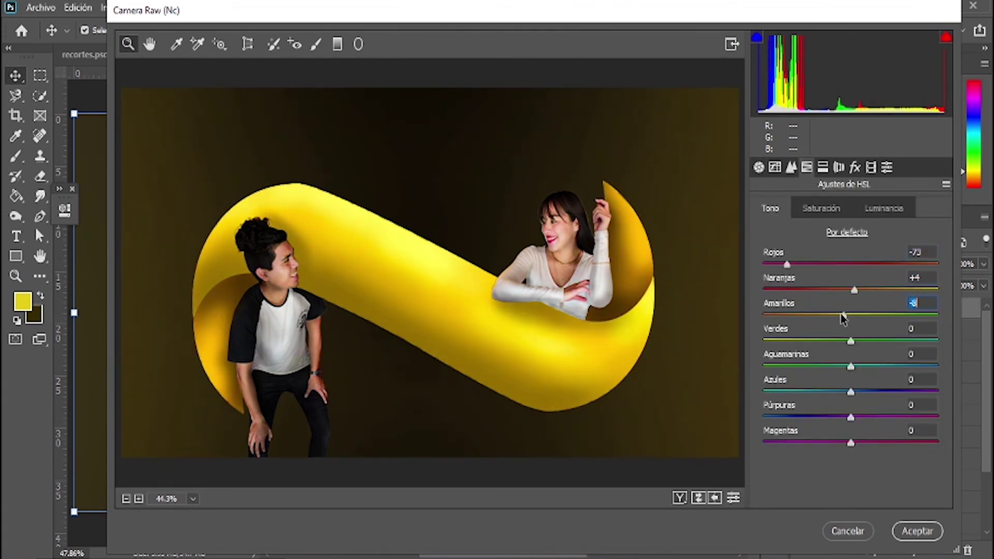
Step: In Calibration set shadows tint +54, shift red and green hues, blue hue −15, saturation +18, and apply
{"action": "left_click", "coordinate": [838, 167]}
{"action": "left_click", "coordinate": [870, 166]}
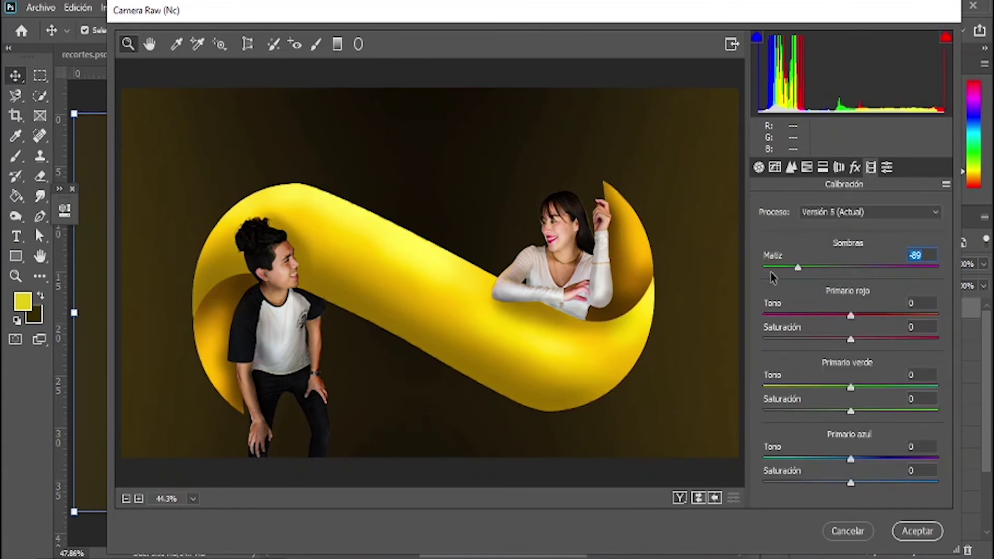
{"action": "left_click_drag", "start_coordinate": [851, 315], "coordinate": [927, 315]}
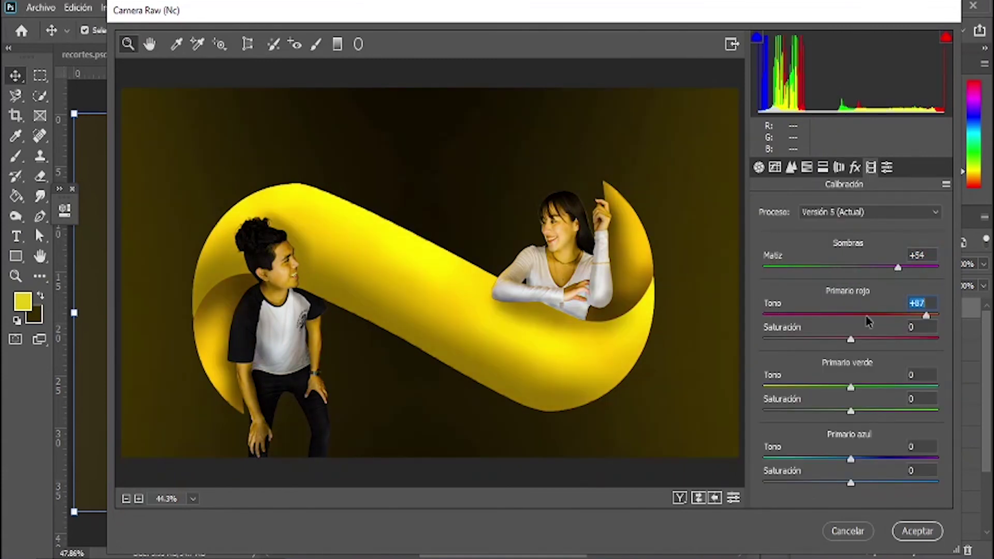
{"action": "mouse_move", "coordinate": [831, 317]}
{"action": "left_mouse_down"}
{"action": "mouse_move", "coordinate": [845, 317]}
{"action": "mouse_move", "coordinate": [826, 320]}
{"action": "left_mouse_up"}
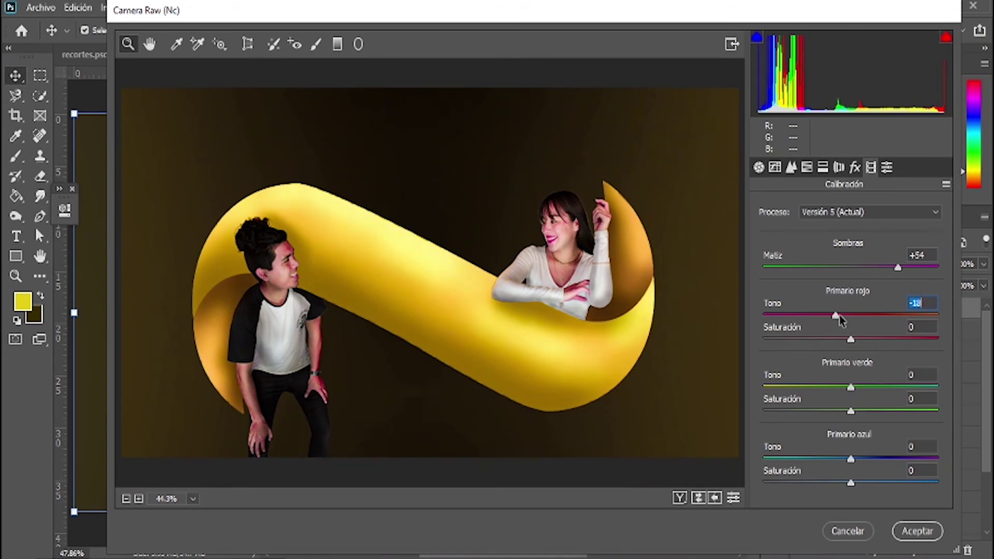
{"action": "left_click_drag", "start_coordinate": [850, 387], "coordinate": [922, 388]}
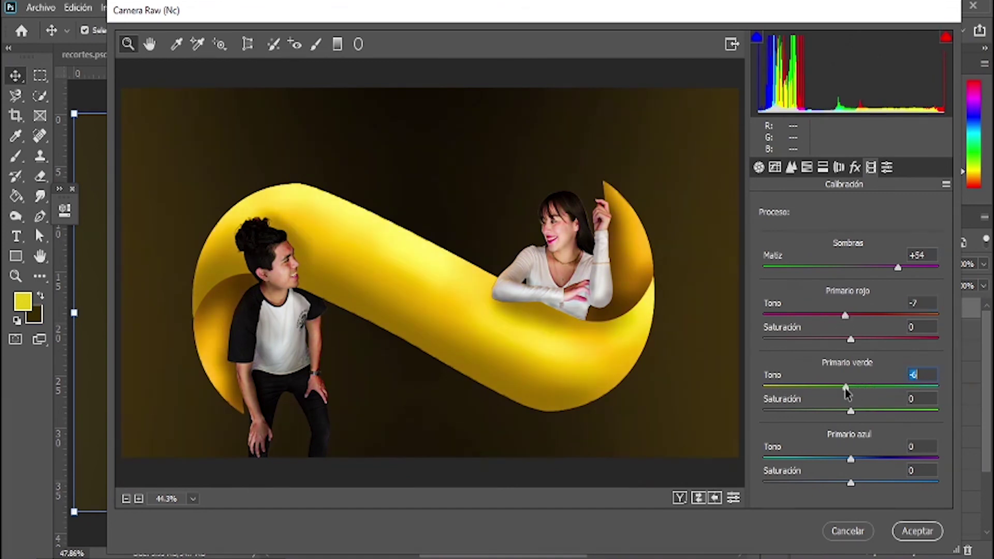
{"action": "mouse_move", "coordinate": [850, 459]}
{"action": "left_mouse_down"}
{"action": "mouse_move", "coordinate": [909, 459]}
{"action": "mouse_move", "coordinate": [828, 459]}
{"action": "mouse_move", "coordinate": [810, 483]}
{"action": "mouse_move", "coordinate": [883, 483]}
{"action": "mouse_move", "coordinate": [867, 484]}
{"action": "left_mouse_up"}
{"action": "left_click", "coordinate": [845, 482]}
{"action": "left_click", "coordinate": [842, 459]}
{"action": "left_click", "coordinate": [247, 280]}
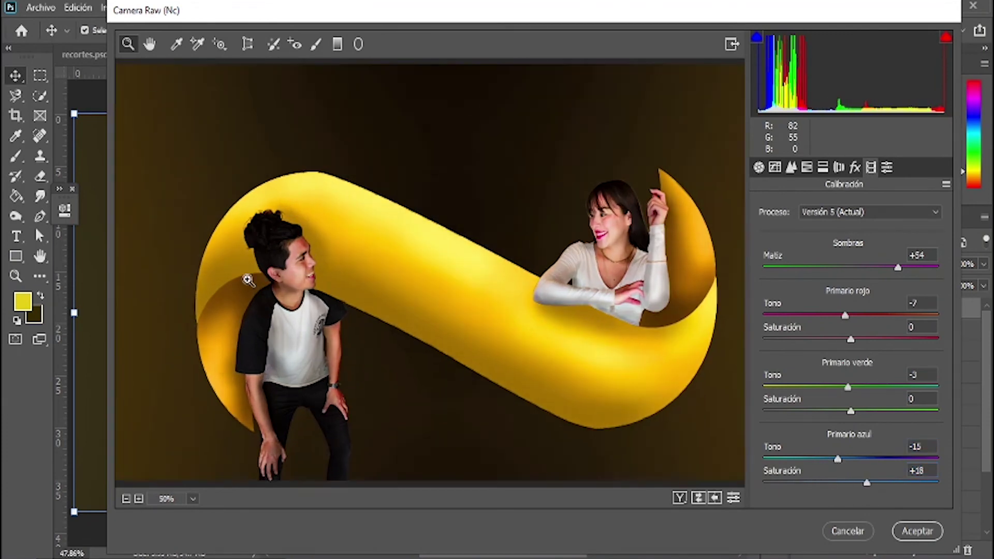
{"action": "key", "text": "Return"}
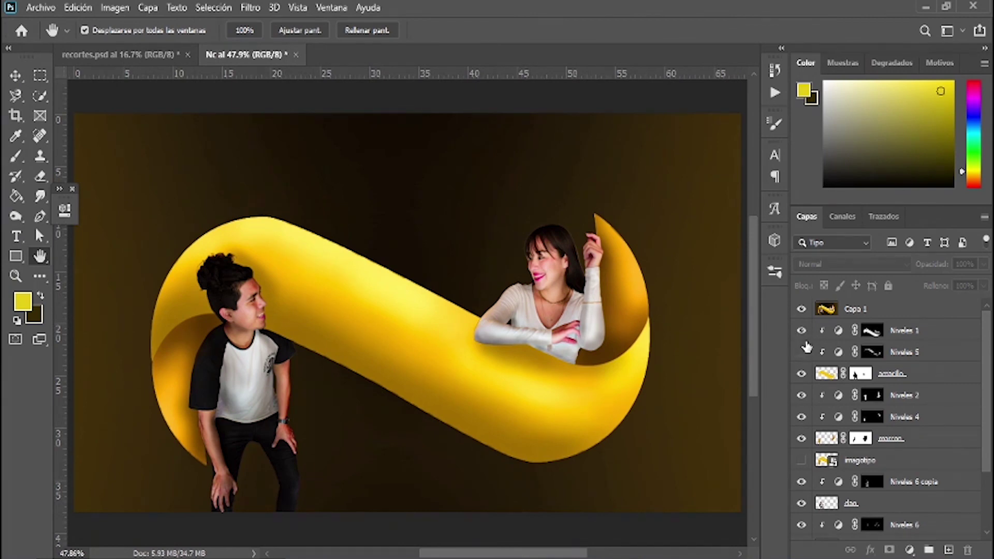
{"action": "left_click", "coordinate": [802, 311]}
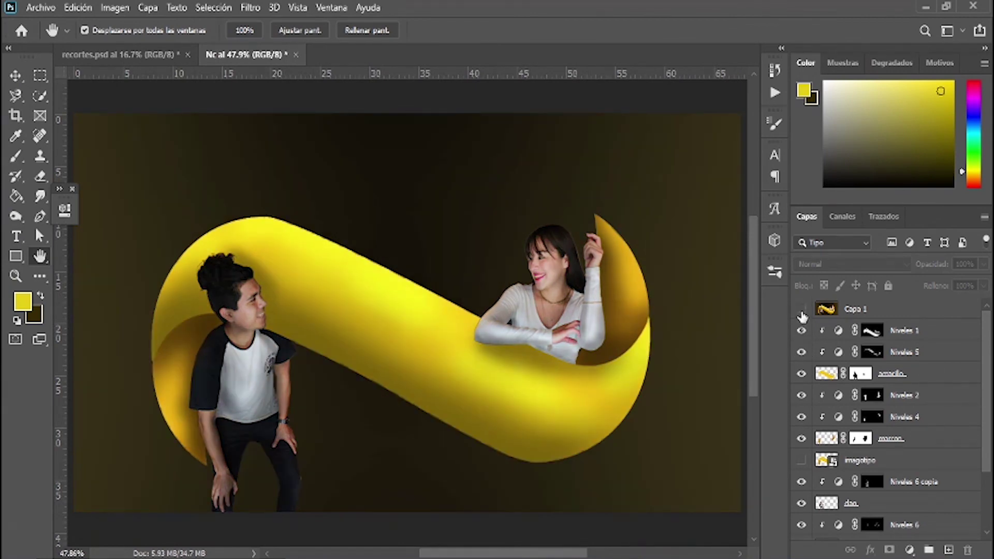
{"action": "left_click", "coordinate": [801, 310]}
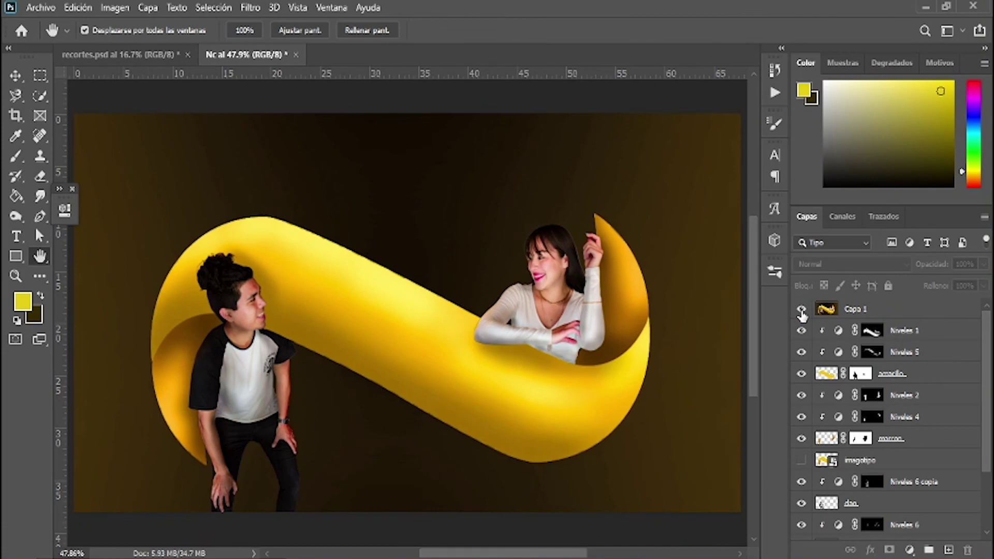